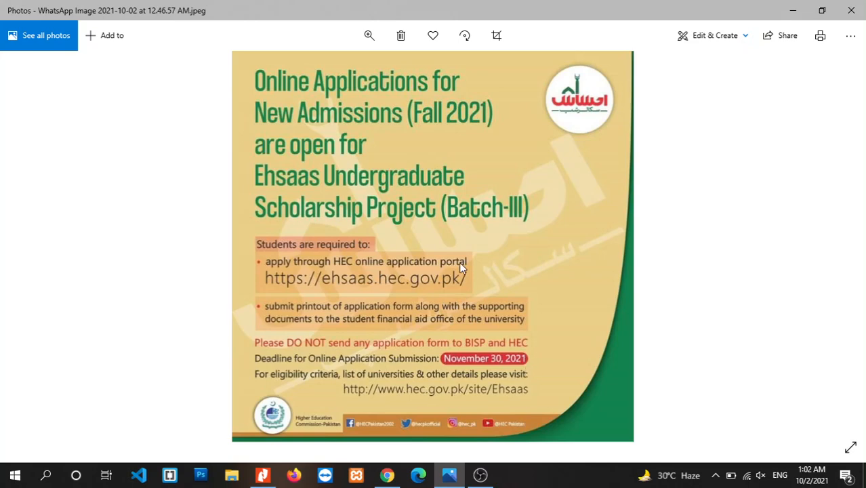
Return to Chrome and bring up the HEC Ehsaas Undergraduate Scholarship Program tab.
click(390, 485)
click(246, 8)
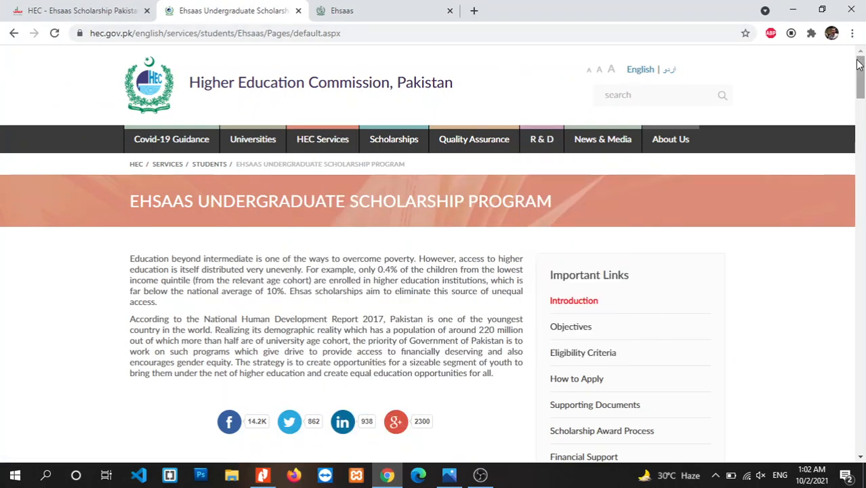
Read down the HEC Ehsaas program page and open its Eligibility Criteria link.
scroll(860, 67, down, 1)
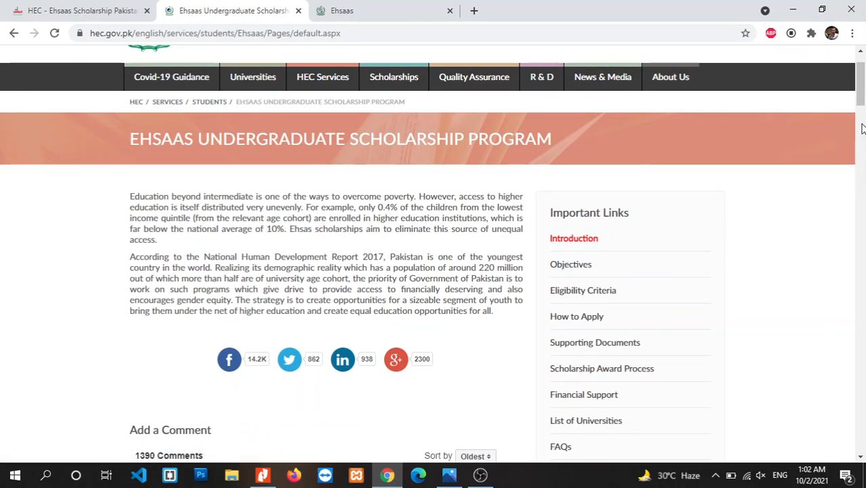
drag(860, 102, 863, 119)
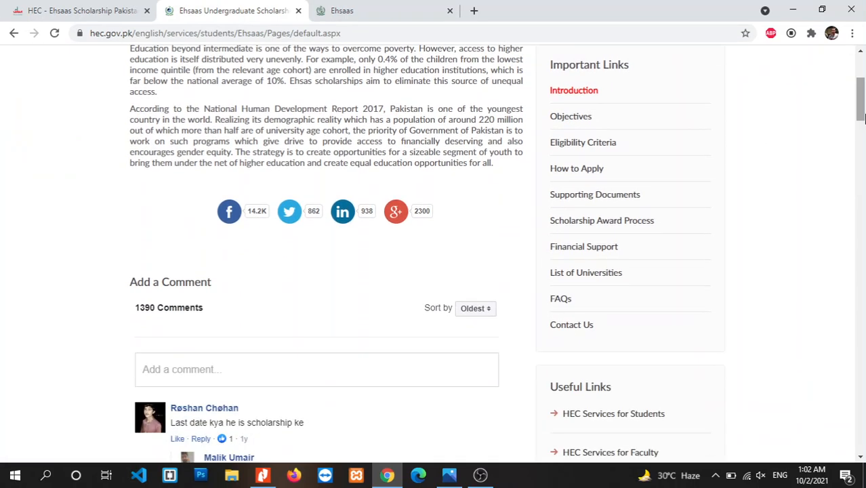
click(588, 145)
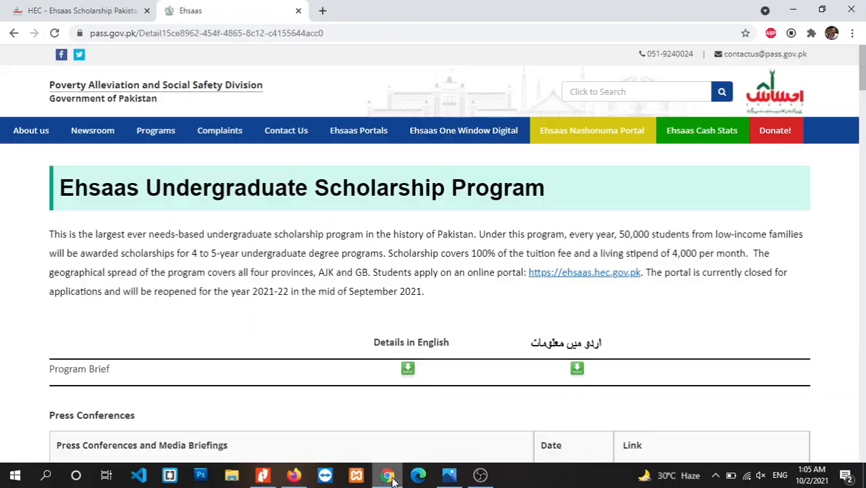
Read through the Eligibility Criteria page in Firefox, then bring up the university list PDF.
click(293, 475)
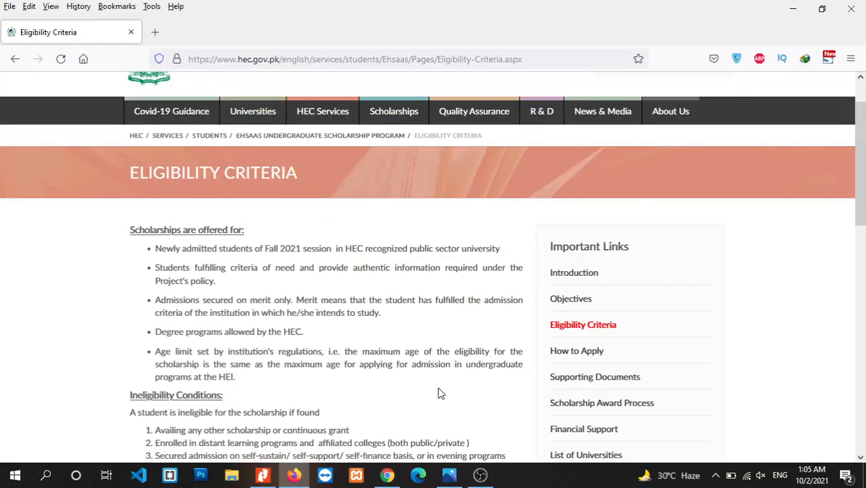
scroll(814, 169, down, 1)
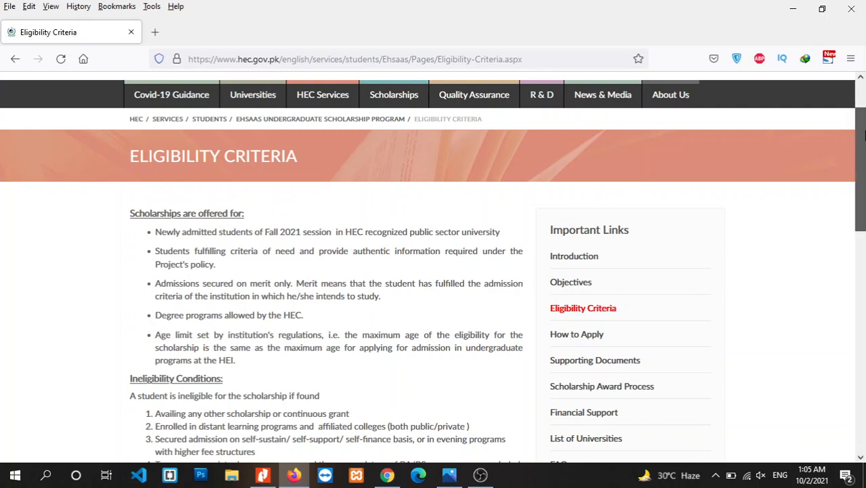
scroll(863, 148, down, 1)
scroll(863, 147, down, 3)
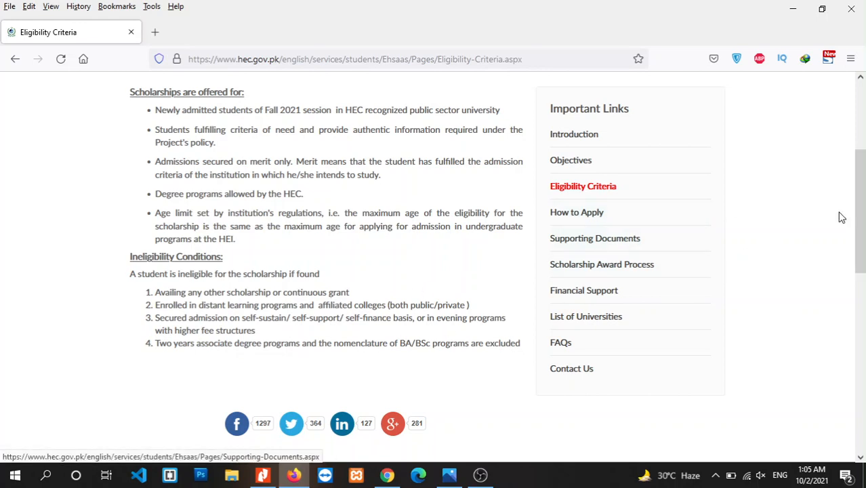
drag(860, 212, 861, 219)
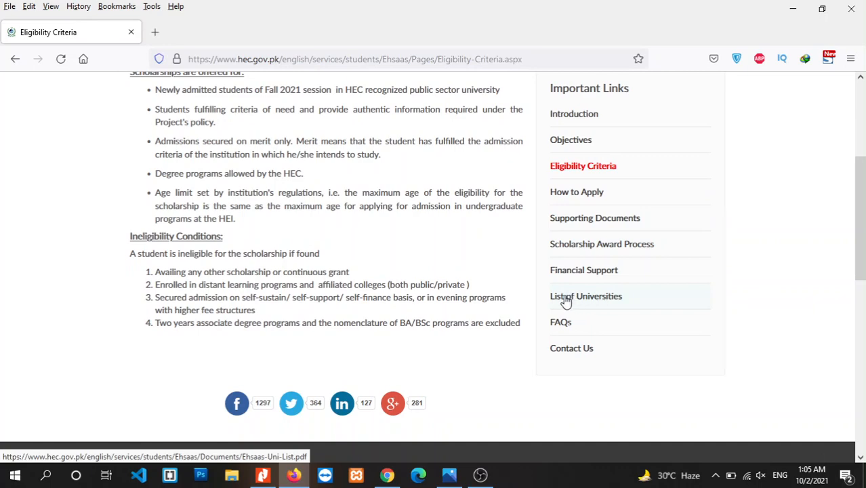
click(261, 477)
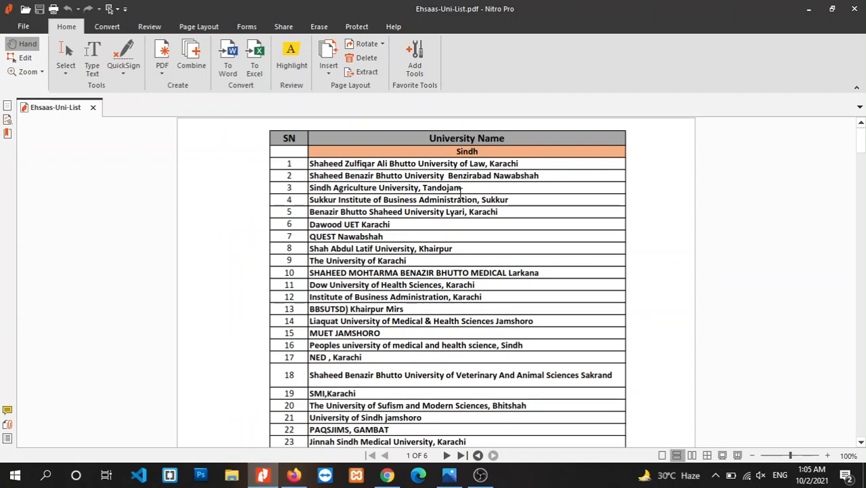
scroll(462, 195, down, 6)
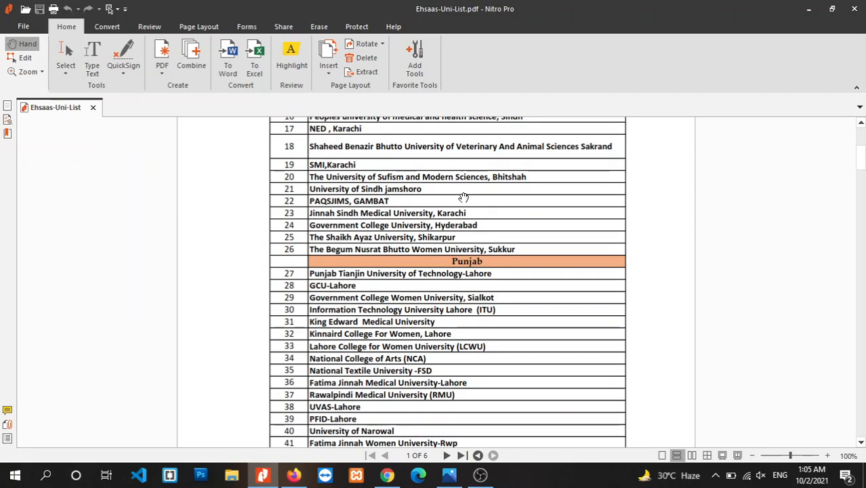
scroll(463, 197, down, 4)
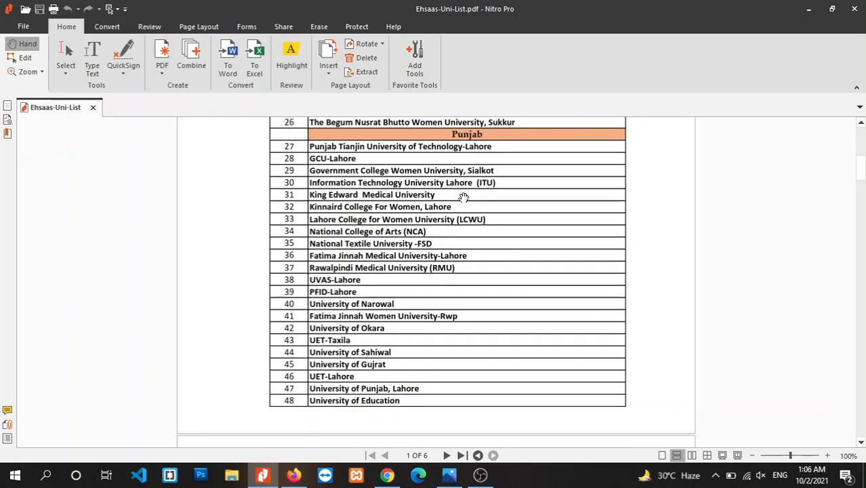
scroll(463, 197, down, 5)
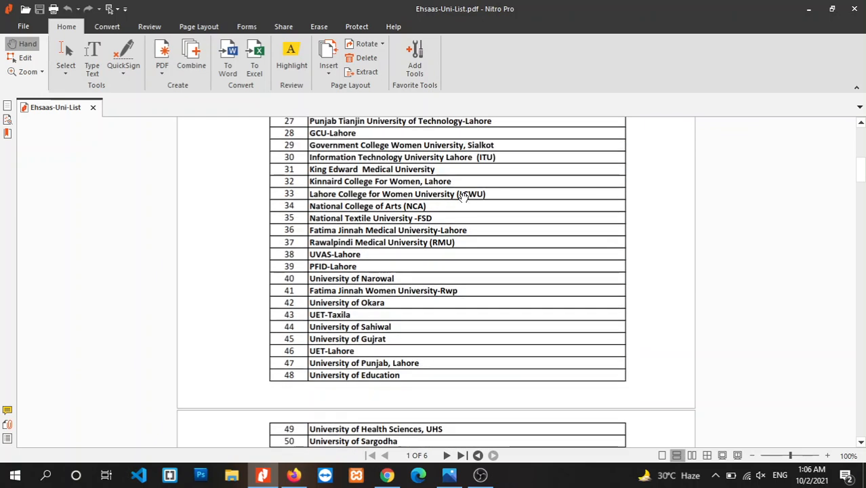
scroll(463, 197, down, 8)
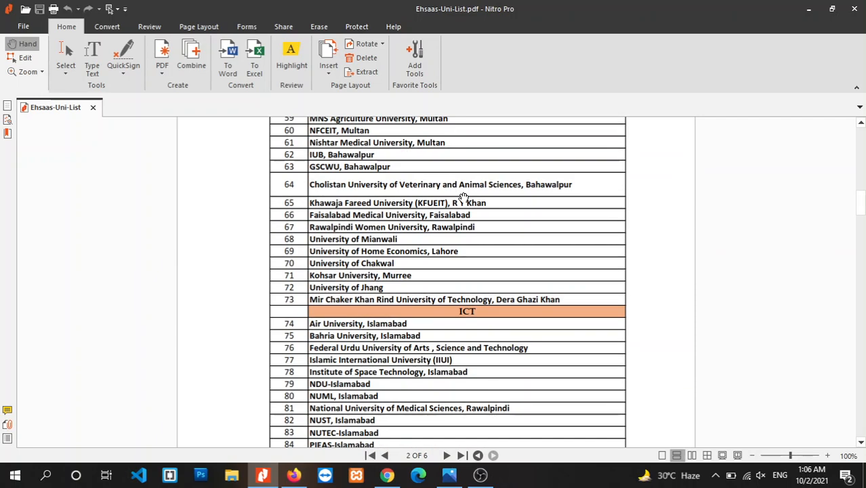
scroll(463, 197, down, 5)
scroll(463, 198, down, 8)
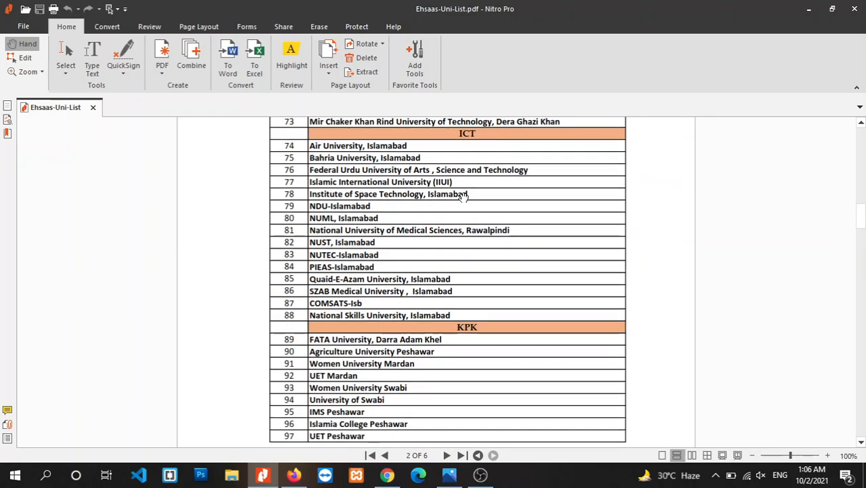
scroll(463, 198, down, 9)
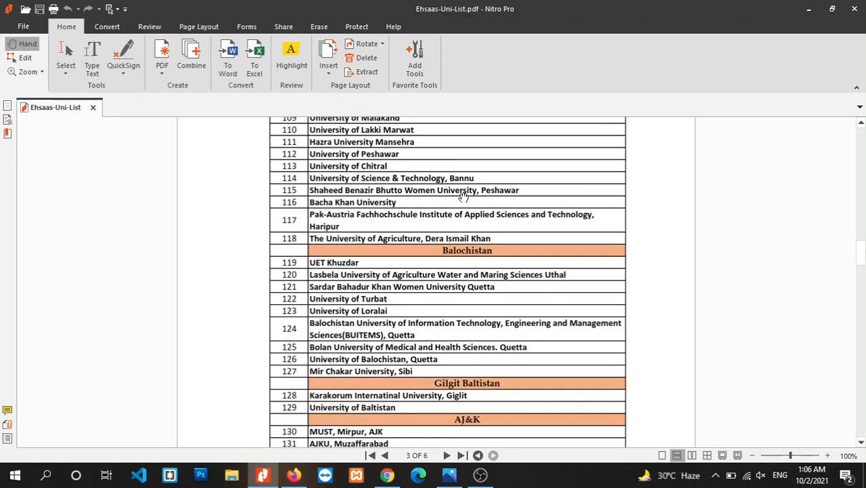
scroll(462, 195, up, 20)
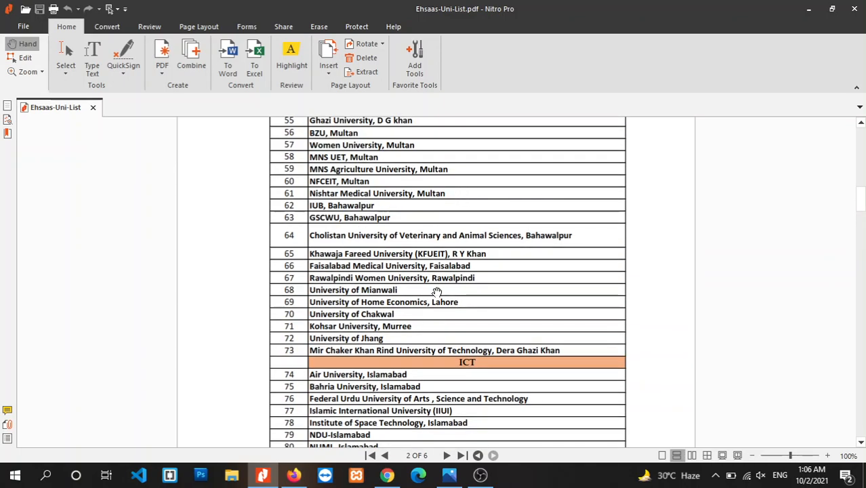
Open the Supporting Documents page in Firefox, review the ten documents, then minimize Firefox.
click(389, 476)
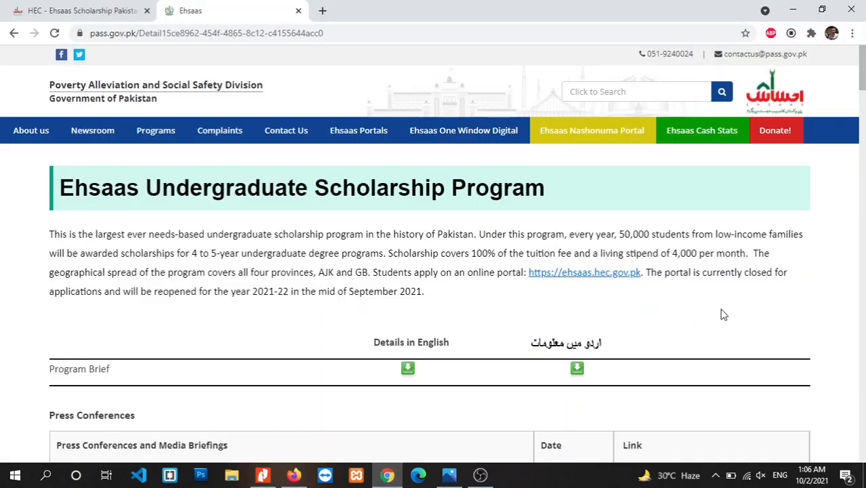
key(alt+Tab)
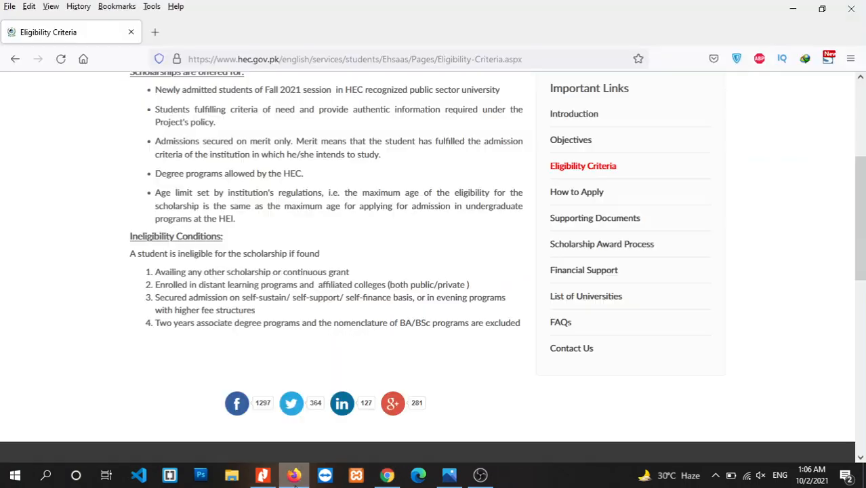
click(590, 218)
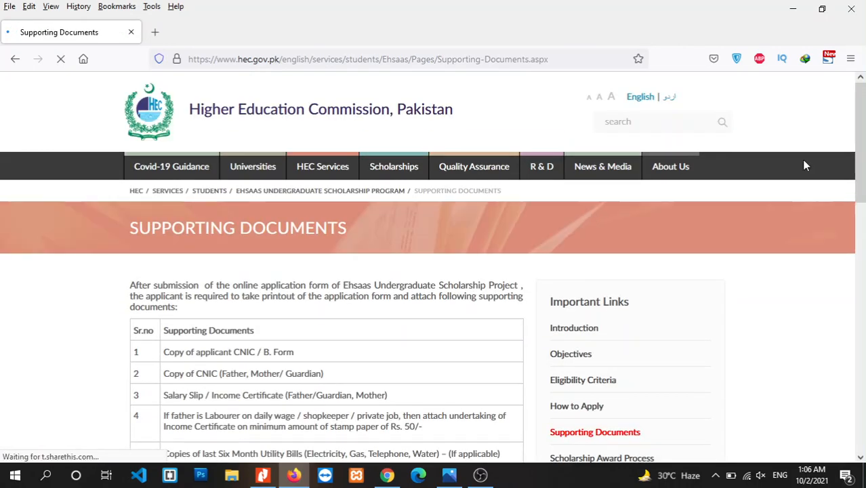
drag(862, 139, 864, 182)
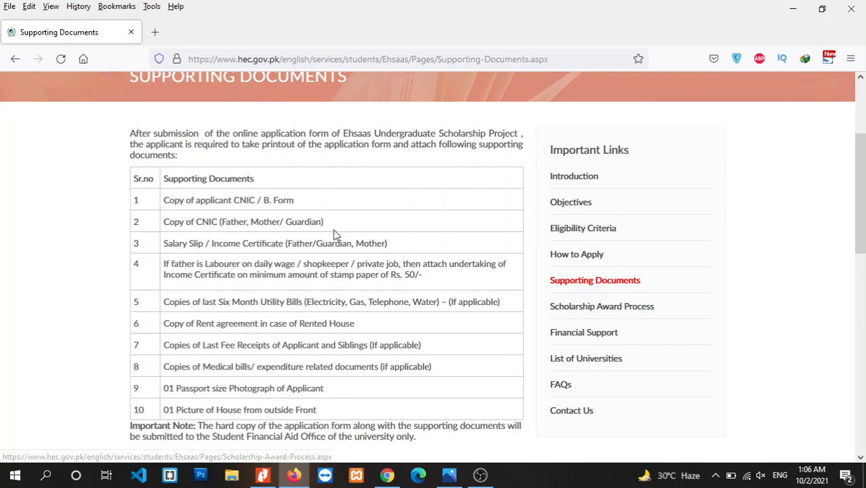
click(797, 5)
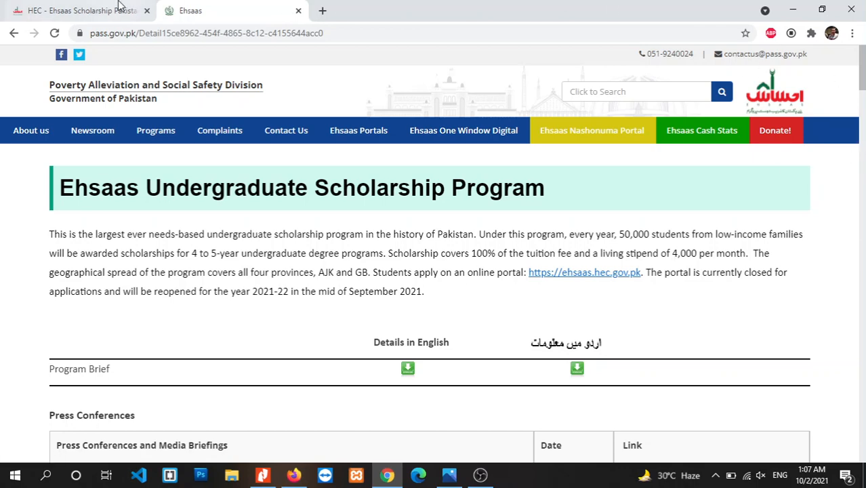
Go to the Ehsaas Scholarship Pakistan sign-in tab and open the Signup form.
click(79, 5)
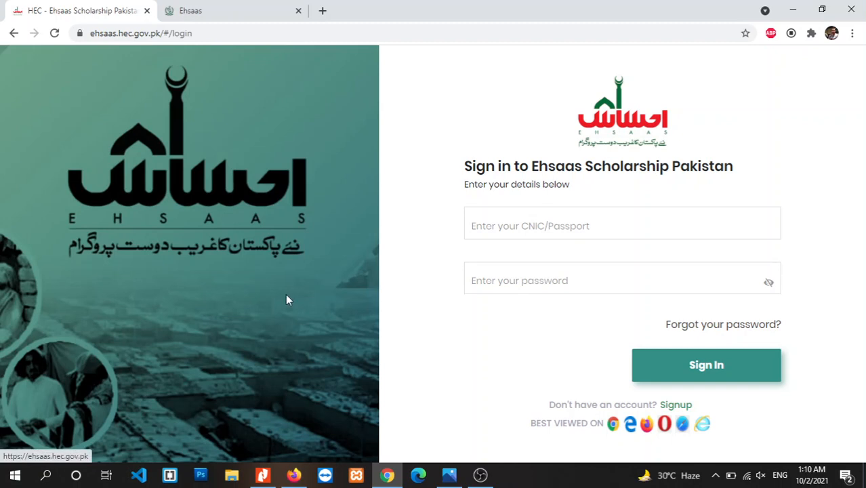
click(674, 407)
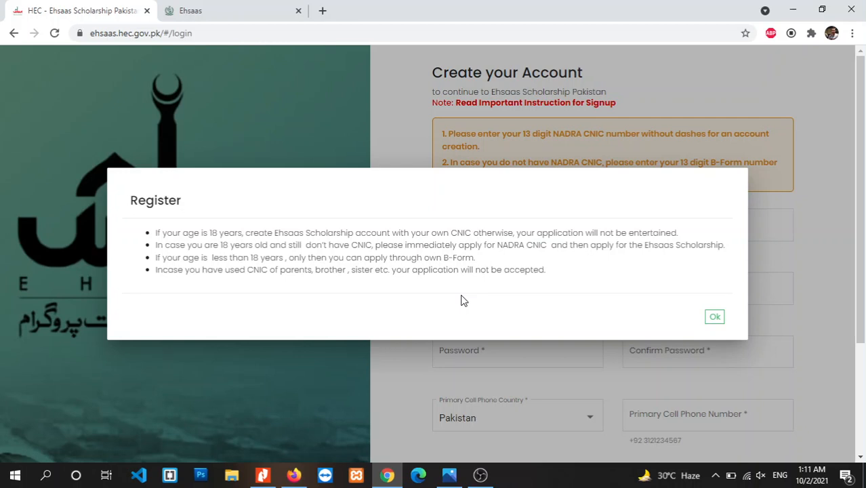
Dismiss the registration notice and look over the signup form.
click(718, 321)
scroll(863, 262, down, 1)
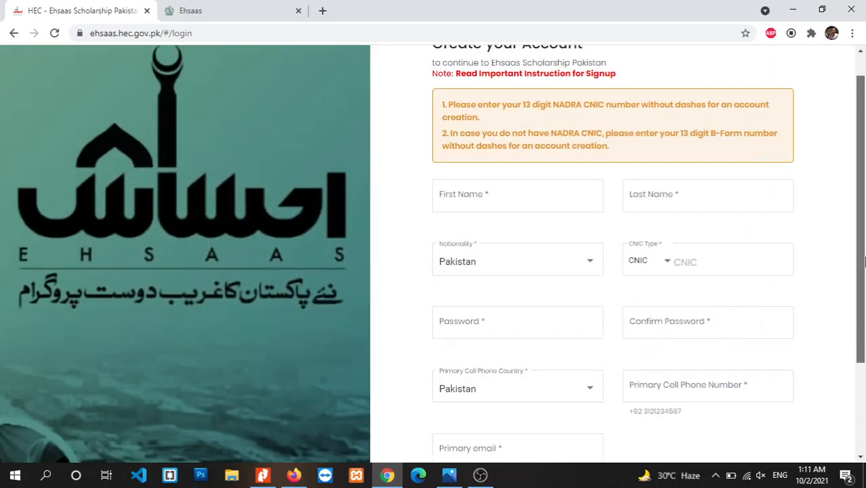
scroll(864, 263, down, 2)
scroll(863, 262, up, 2)
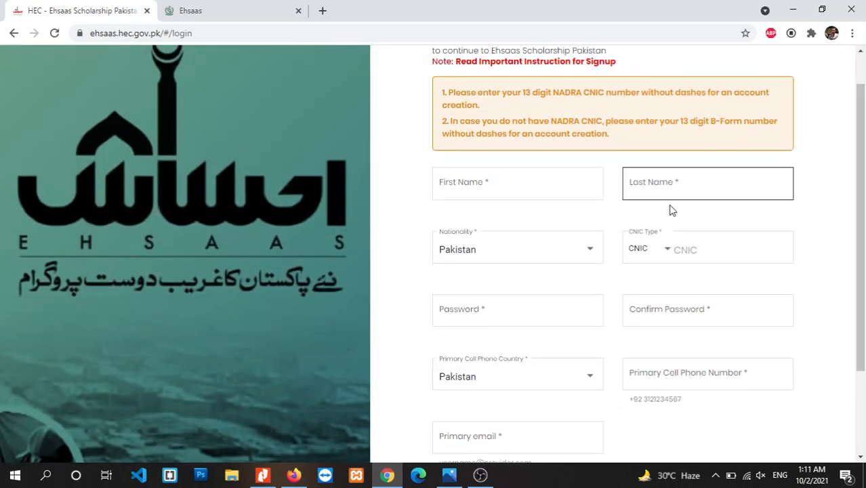
scroll(863, 211, down, 1)
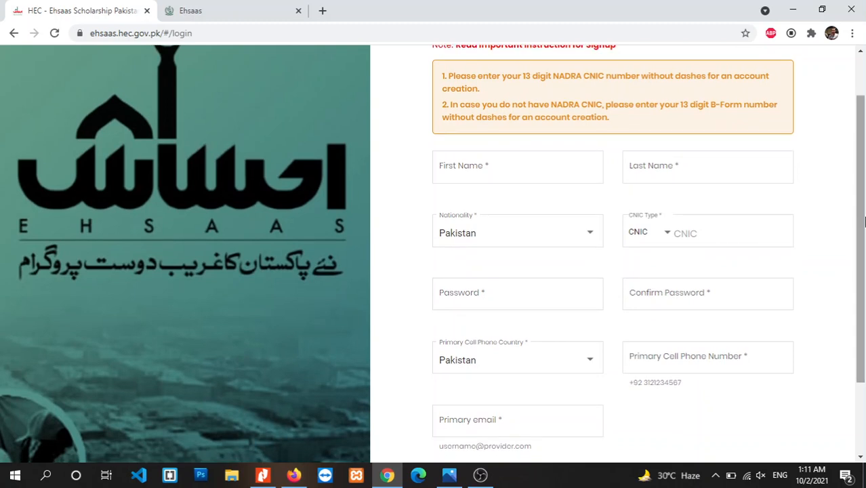
Enter the applicant's first and last name on the signup form.
click(520, 172)
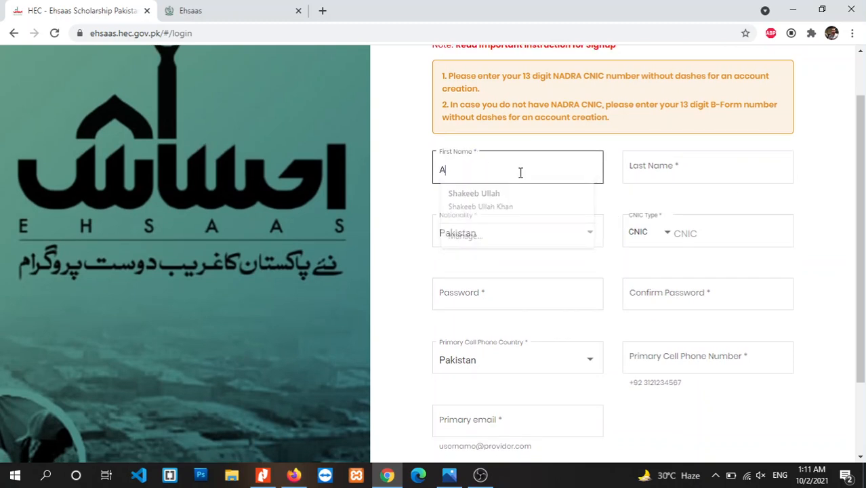
key(Tab)
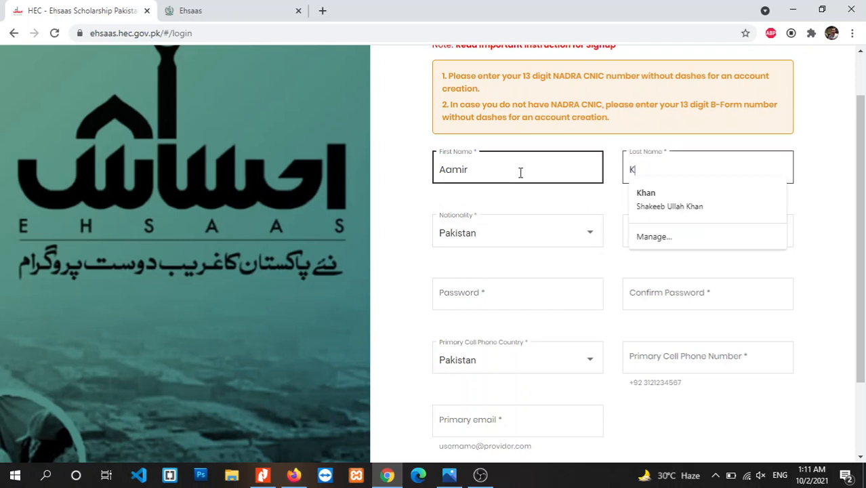
click(595, 268)
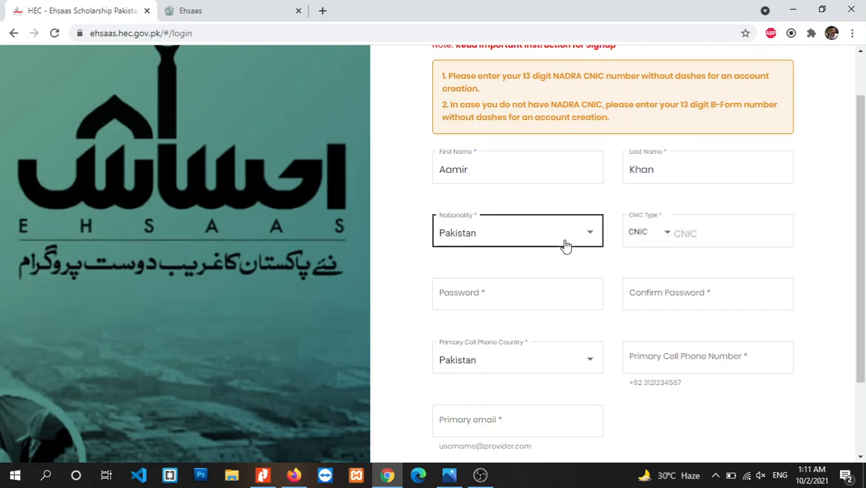
Enter the applicant's 13-digit CNIC number, then delete its last digit.
click(680, 234)
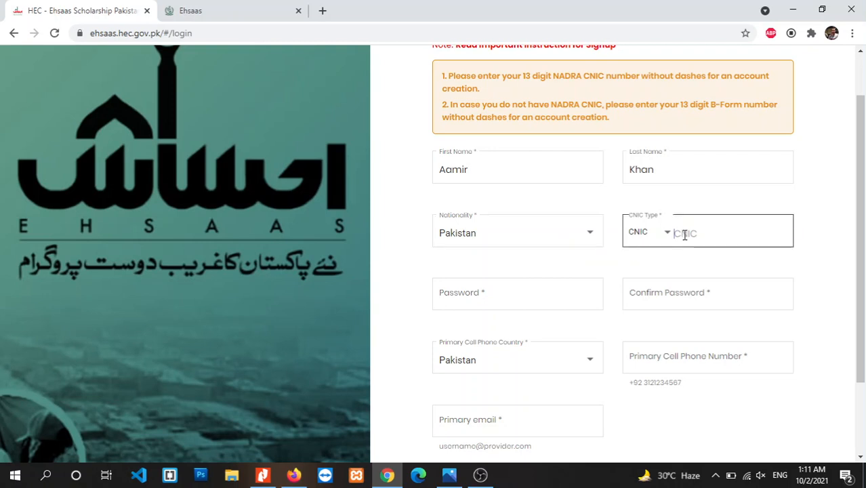
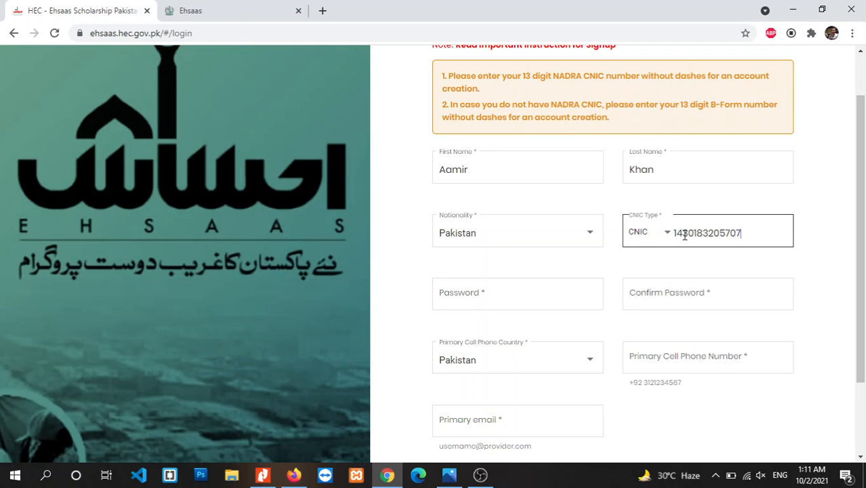
scroll(526, 246, down, 2)
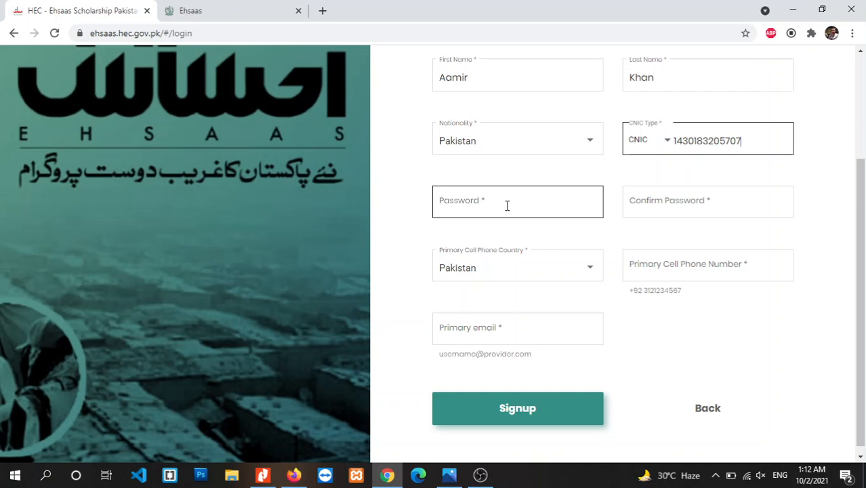
key(BackSpace)
Enter the account password and confirm it in the Confirm Password field.
click(502, 205)
text(••••)
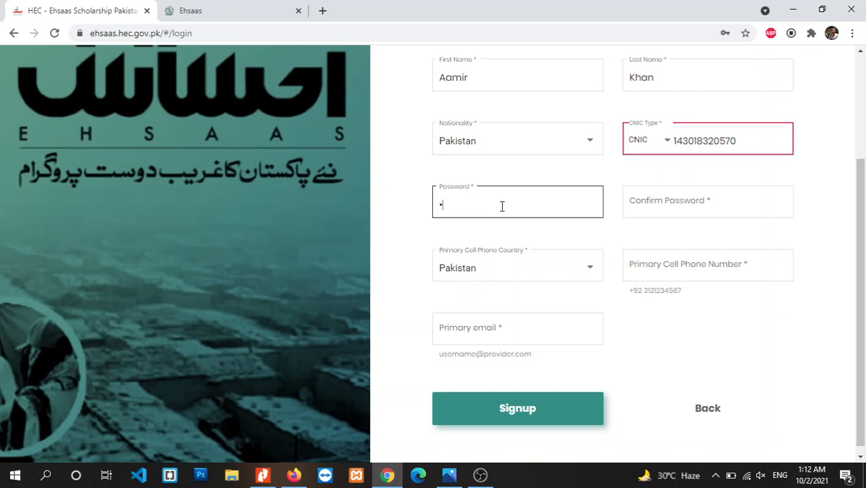
text(•••••)
click(817, 244)
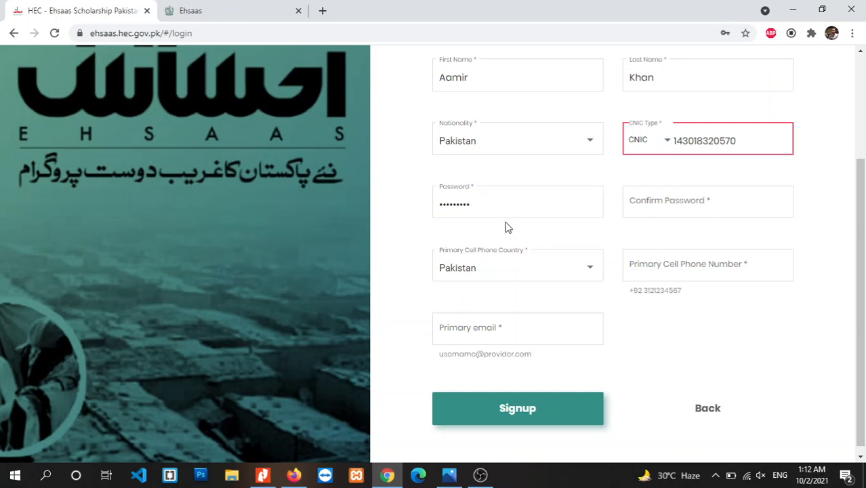
click(666, 201)
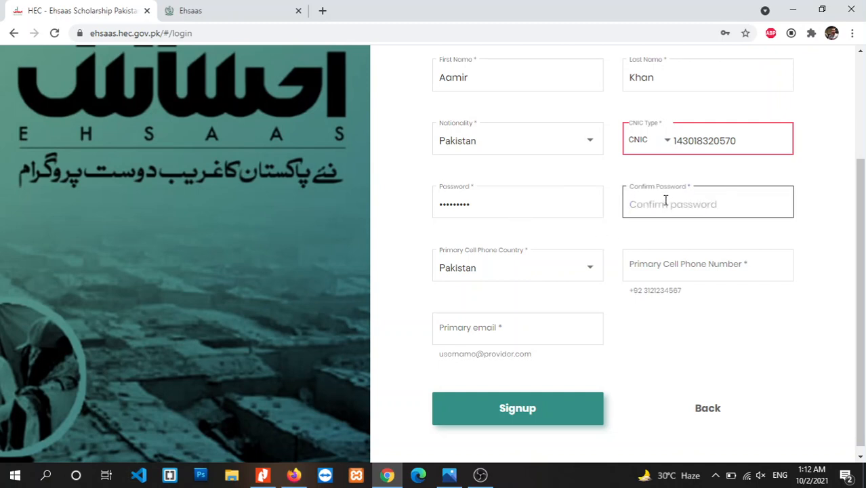
text(•••••••••)
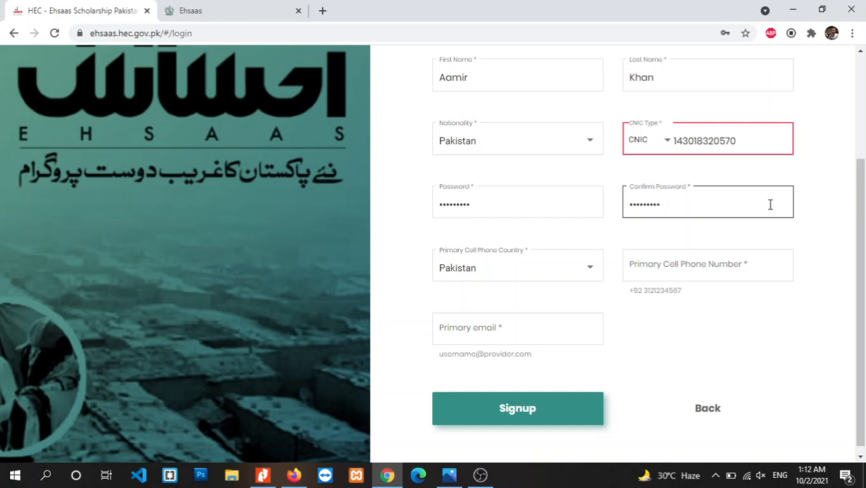
scroll(812, 210, down, 1)
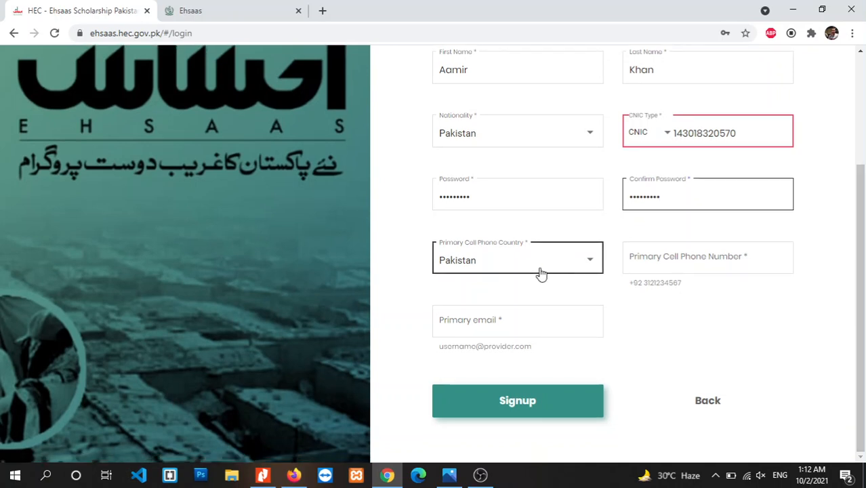
click(643, 282)
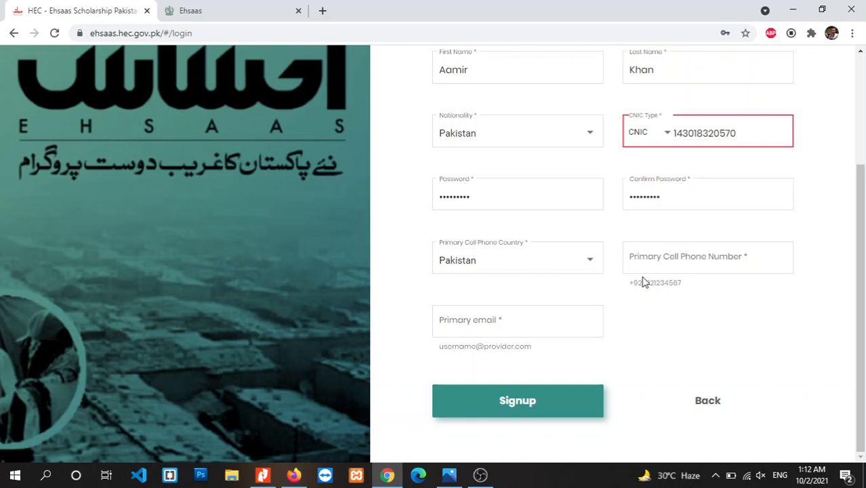
Fill in the applicant's primary cell phone number and Gmail e-mail address.
click(648, 269)
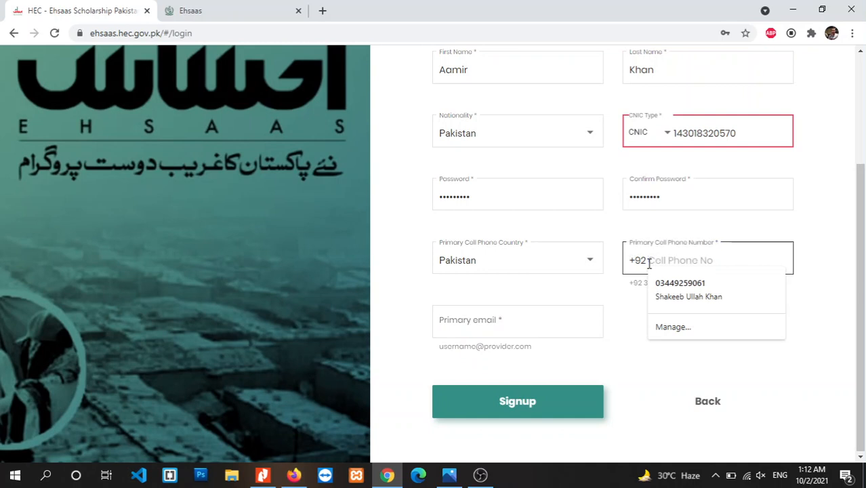
click(660, 259)
click(662, 258)
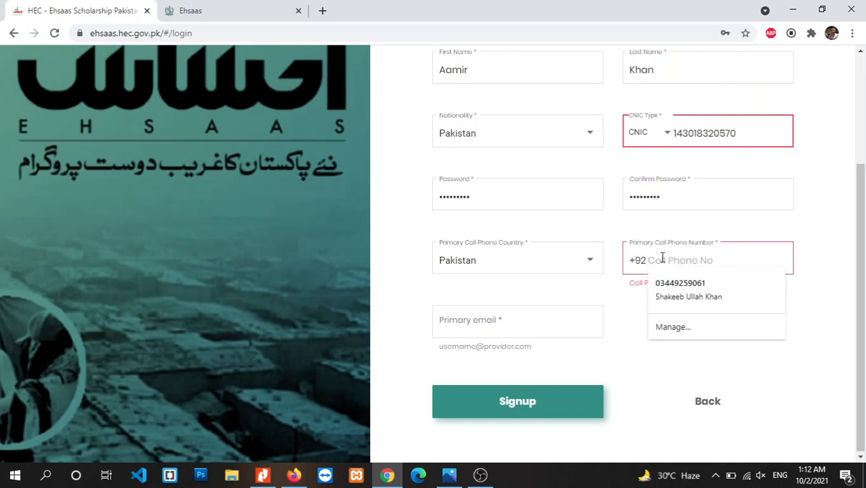
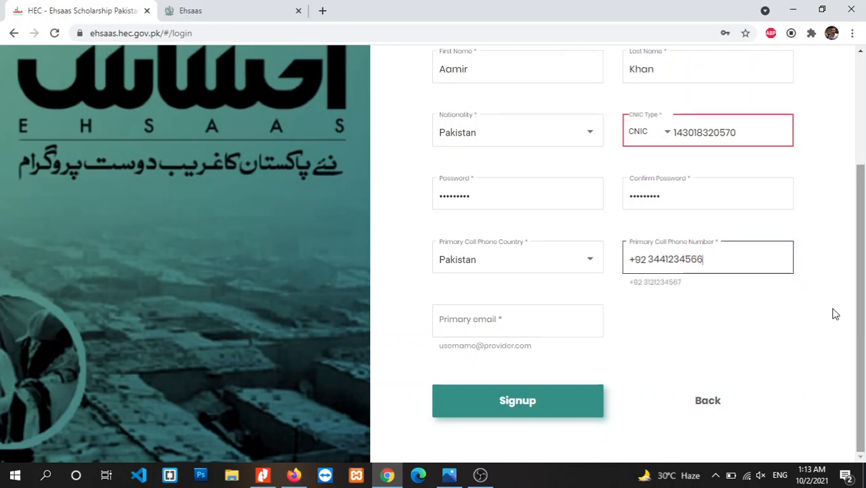
click(506, 325)
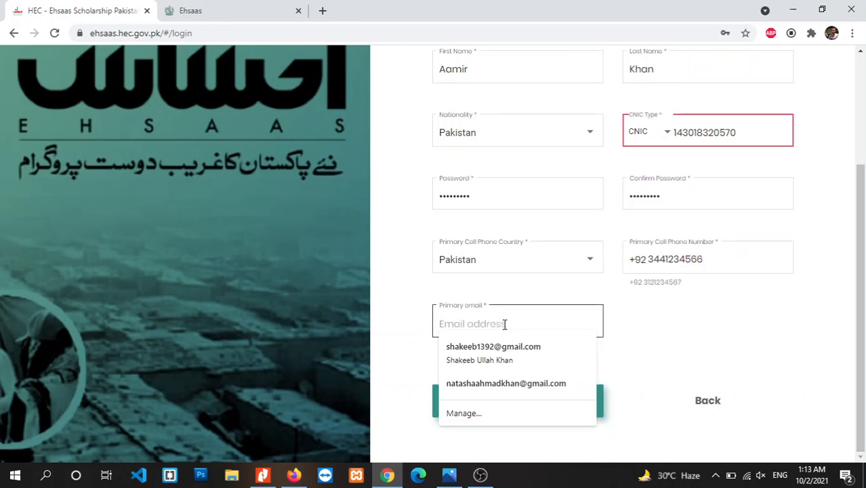
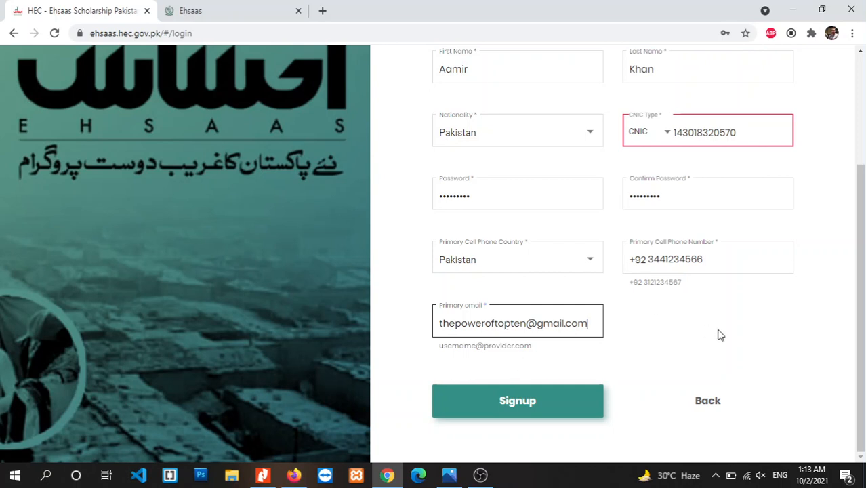
Restore the missing final CNIC digit and submit the signup form.
click(744, 142)
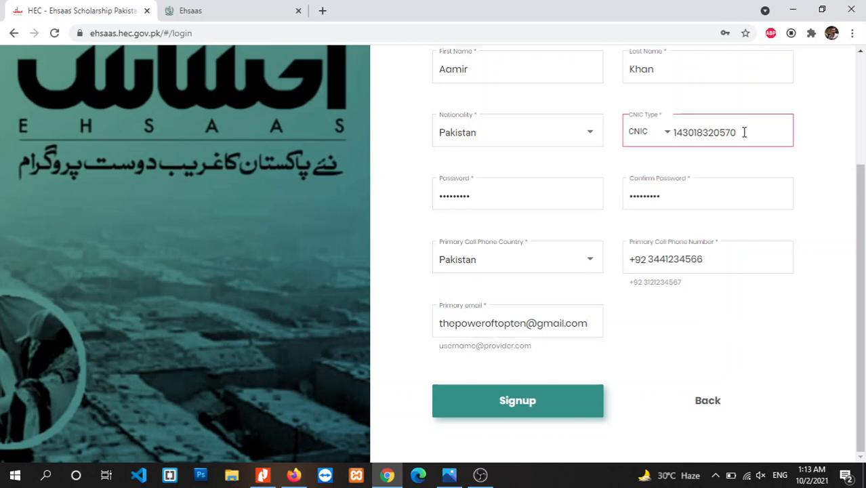
text(7)
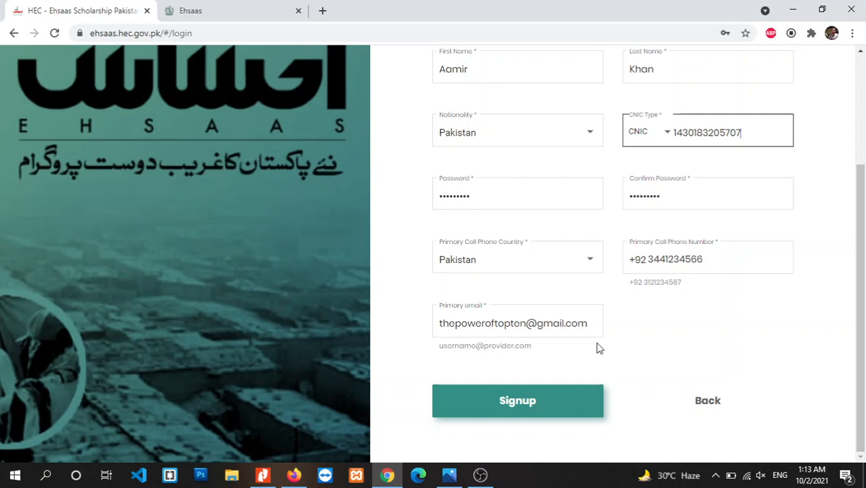
click(522, 397)
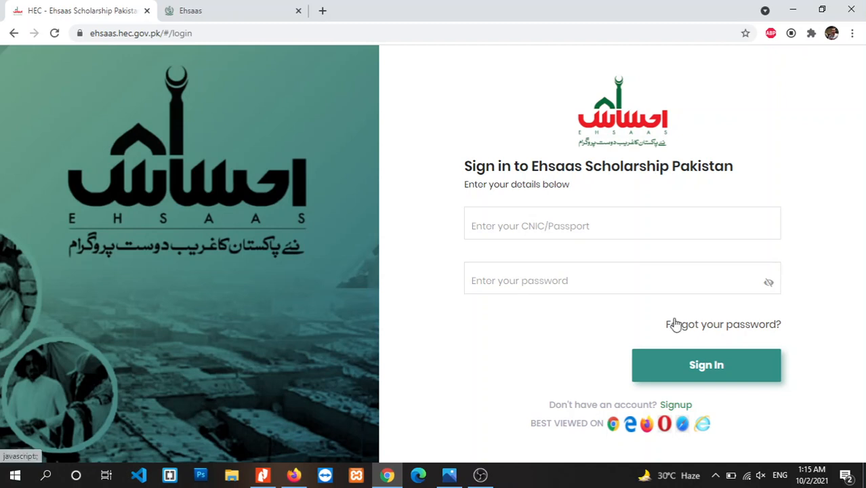
Look at Forgot your password? options, toggling Passport/CNIC and Email recovery, then cancel.
click(733, 325)
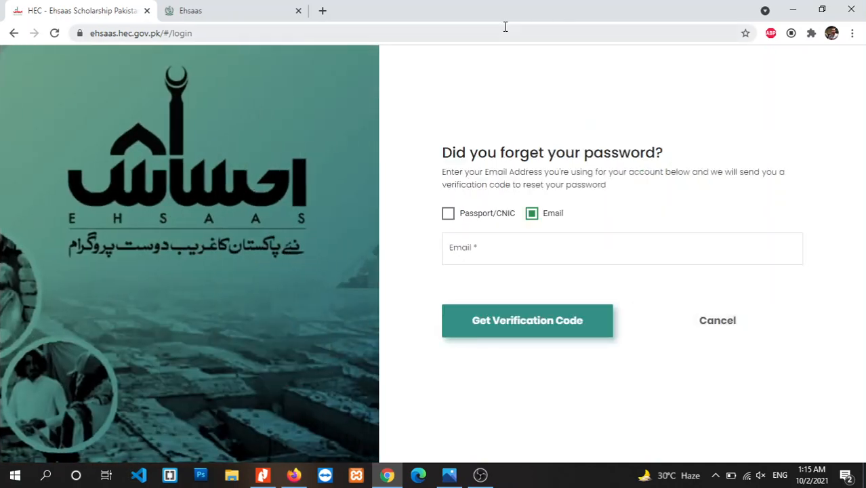
click(448, 214)
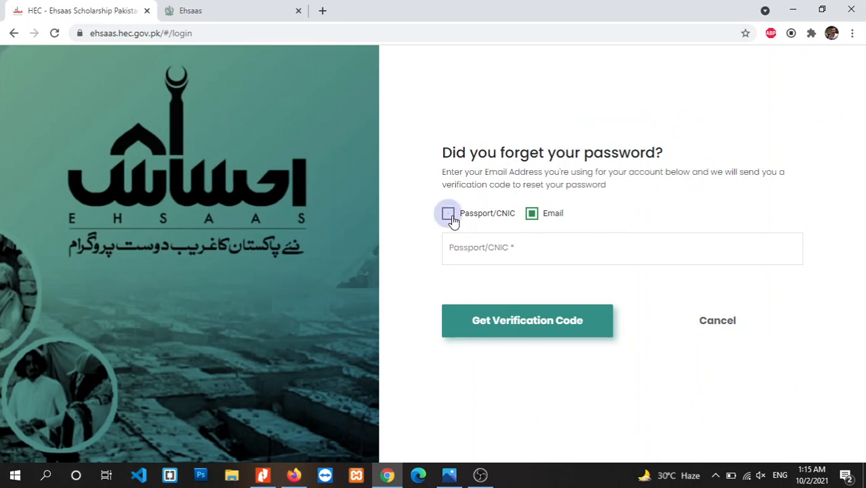
click(534, 214)
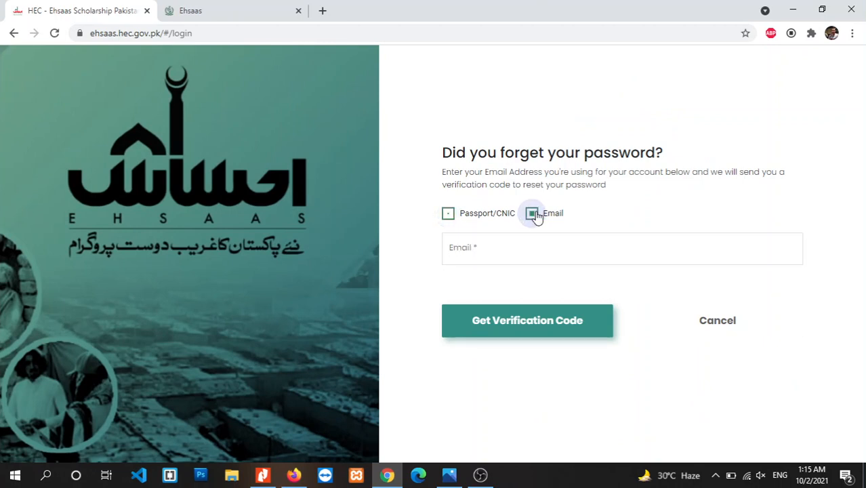
click(449, 214)
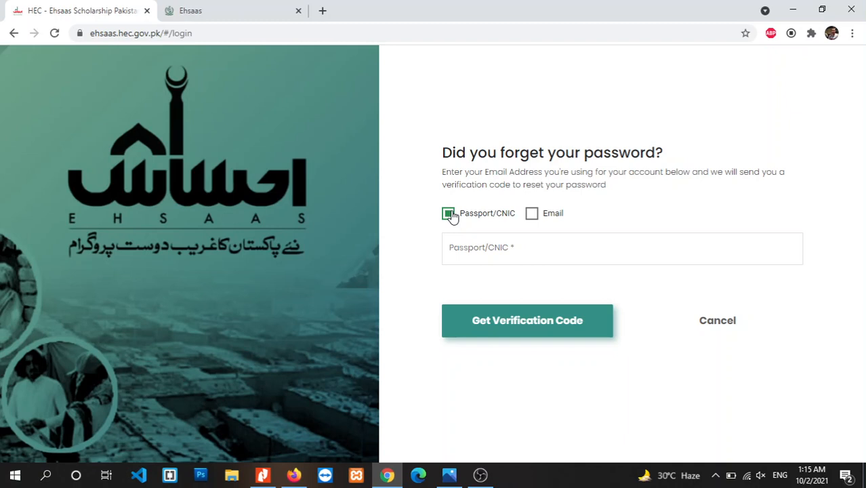
click(711, 327)
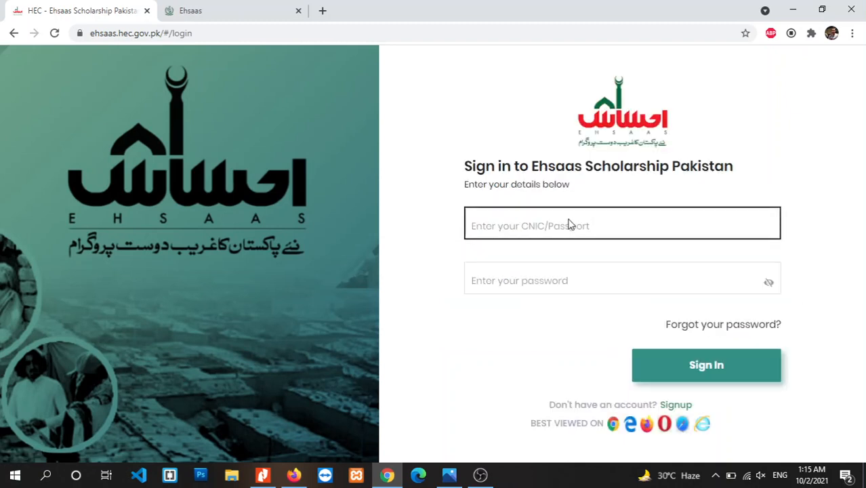
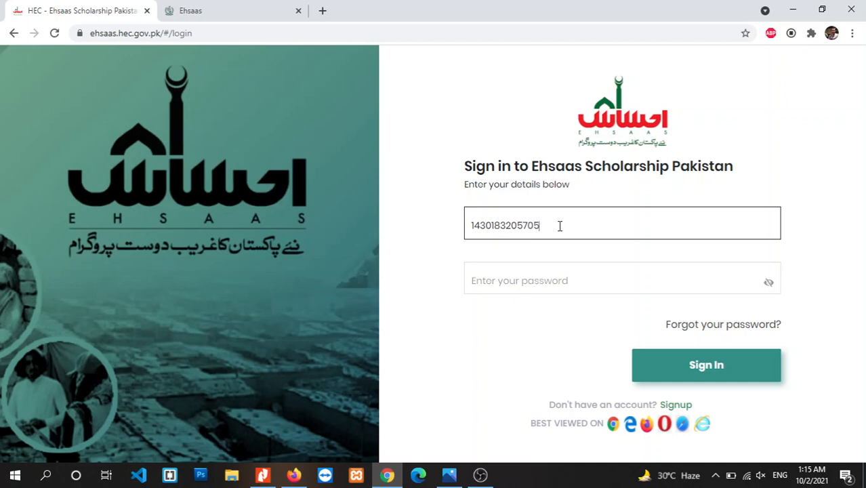
Sign in with the applicant's CNIC and password, then skip the dashboard tour.
key(Tab)
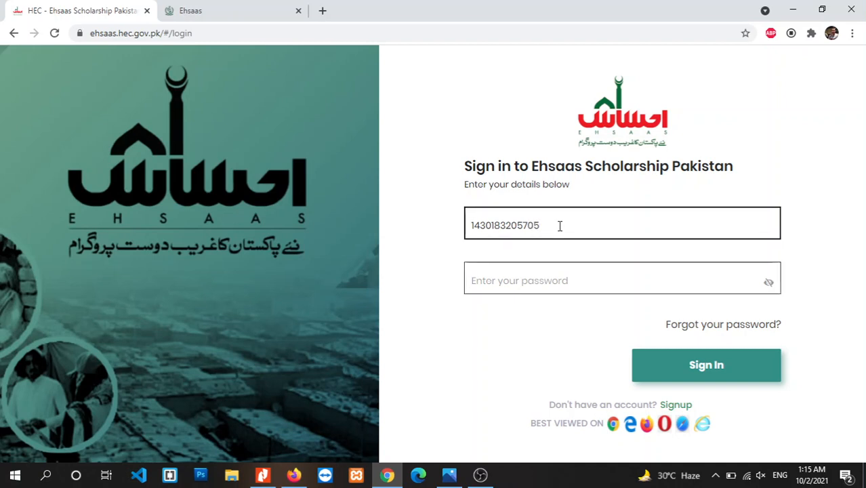
text(********)
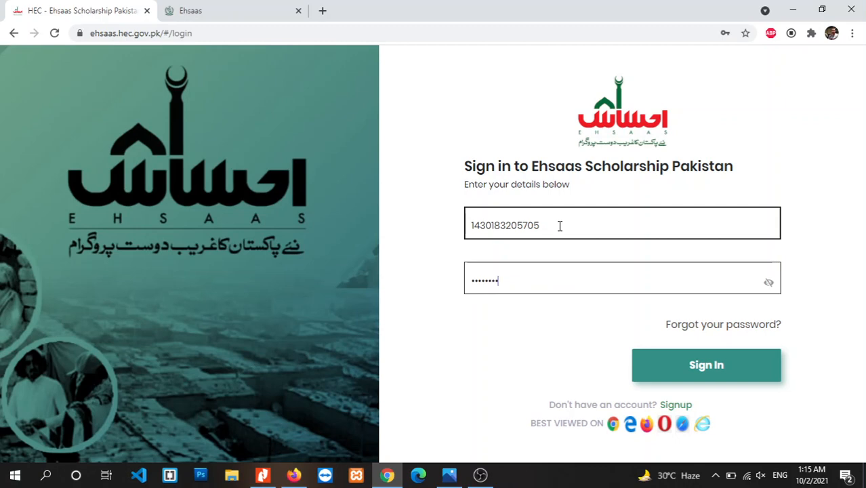
text(*****)
key(Return)
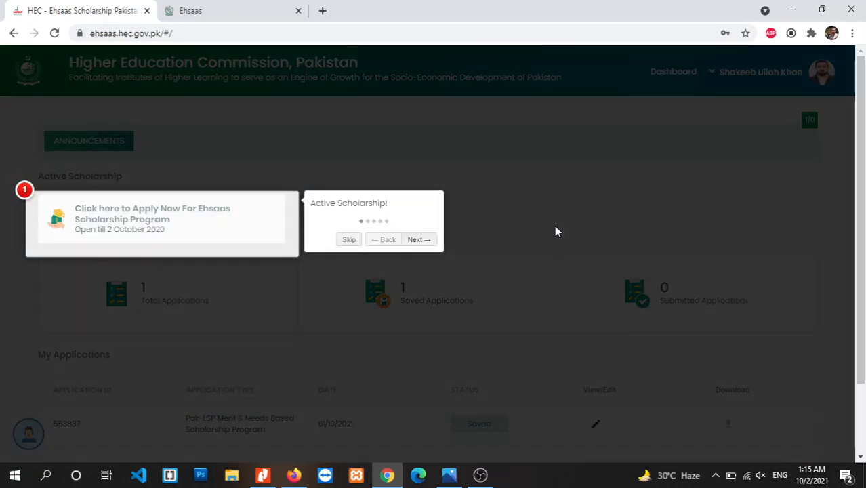
click(347, 242)
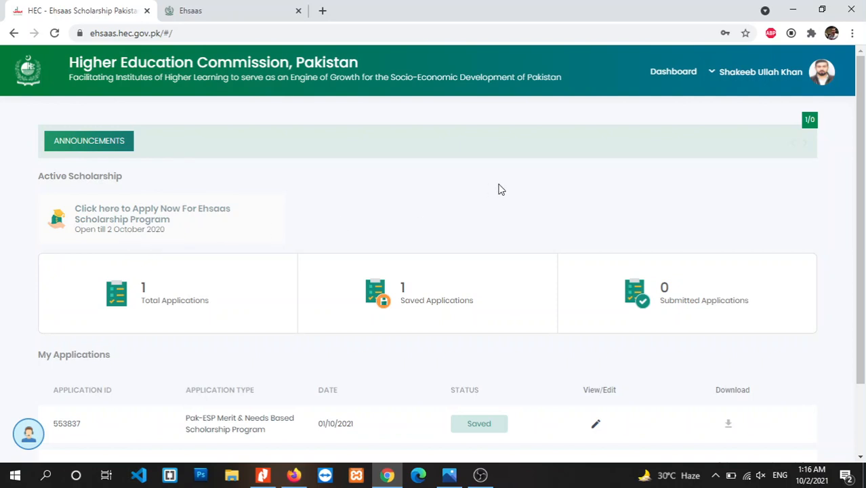
Open My Profile from the account menu and review the name fields.
click(779, 73)
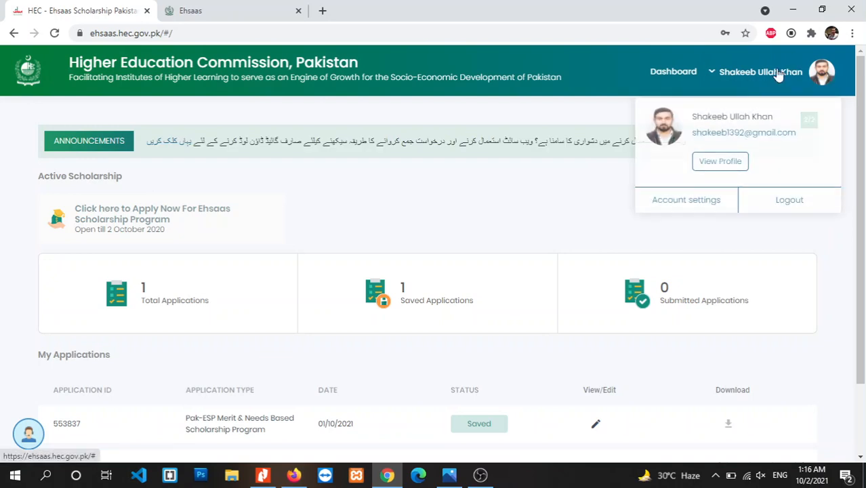
click(719, 160)
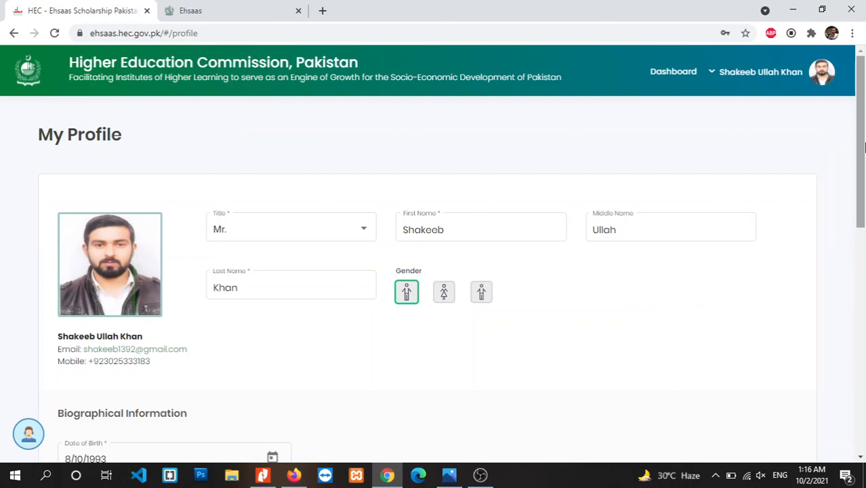
scroll(864, 231, down, 3)
drag(863, 237, 855, 163)
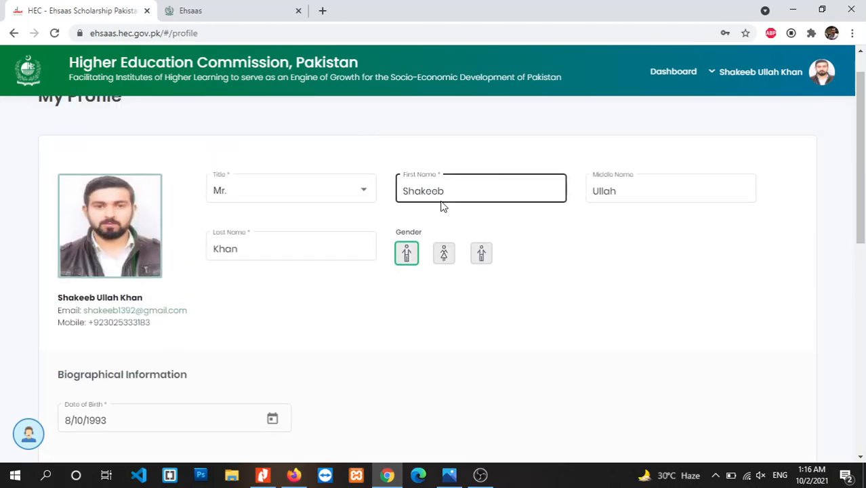
click(609, 192)
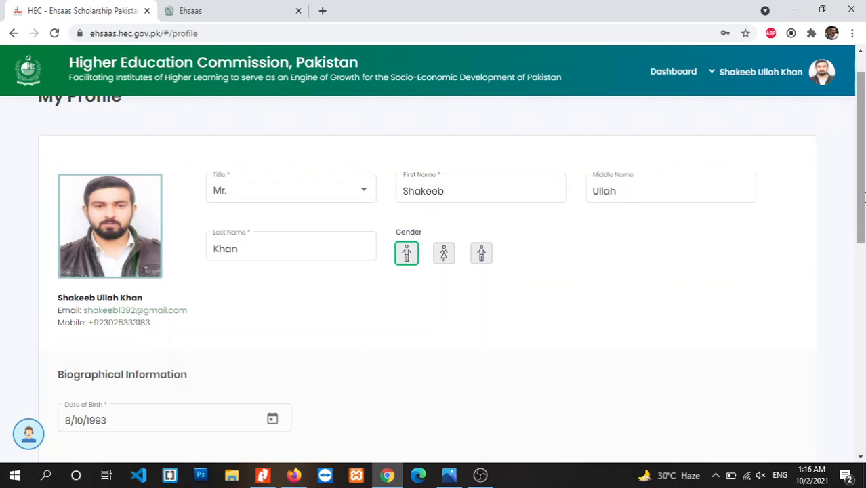
Save the profile changes and go back to the Dashboard.
scroll(864, 189, down, 1)
scroll(864, 190, up, 1)
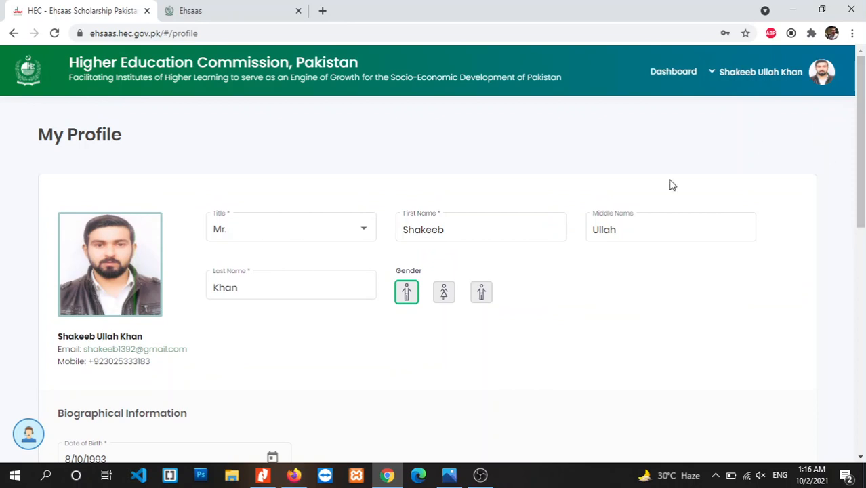
scroll(861, 203, down, 1)
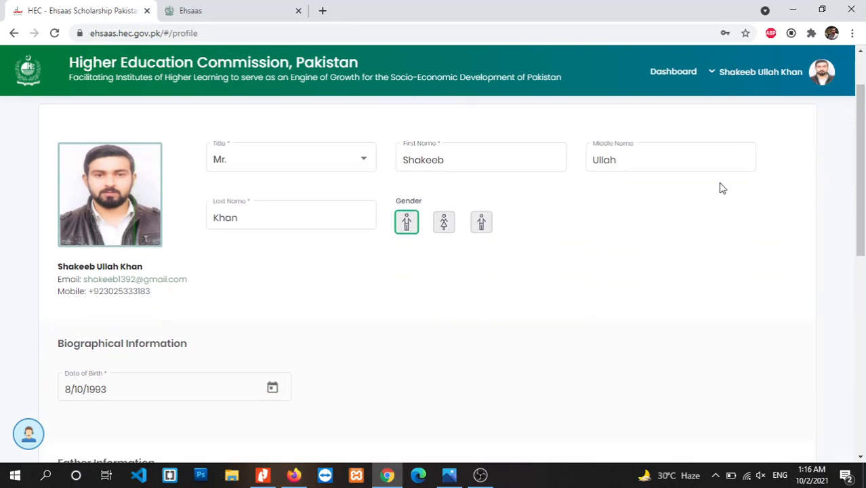
scroll(864, 212, down, 1)
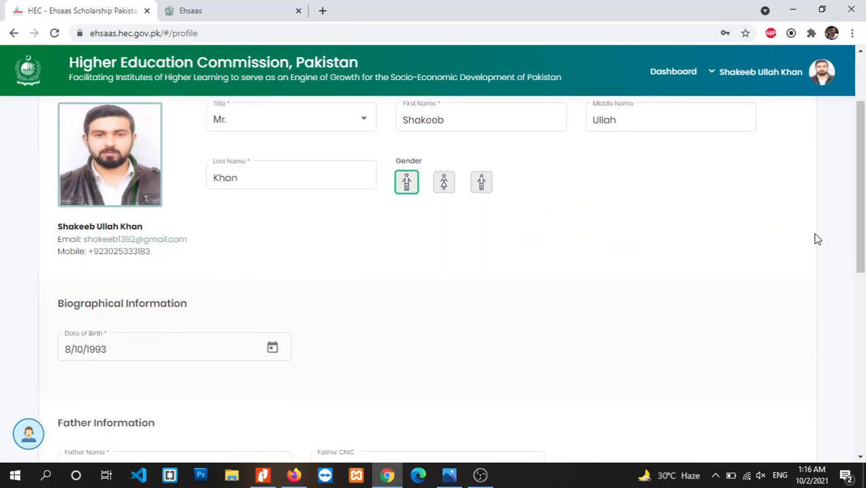
scroll(864, 239, down, 4)
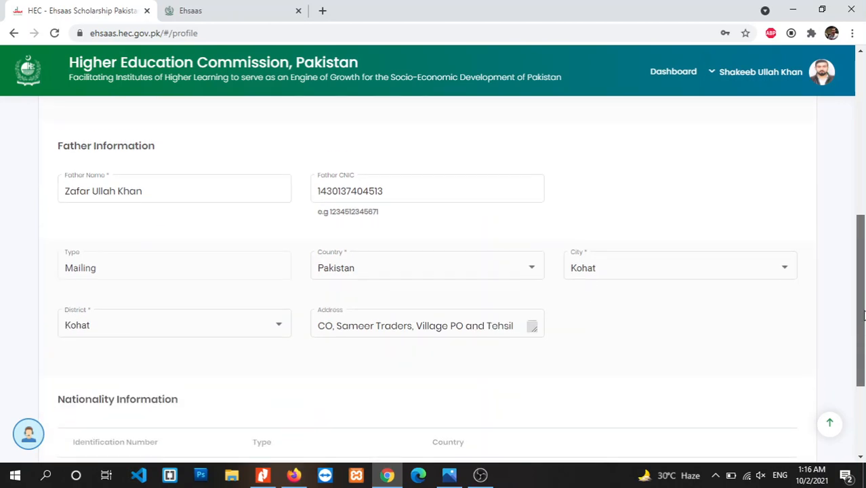
drag(863, 313, 863, 334)
drag(864, 355, 795, 421)
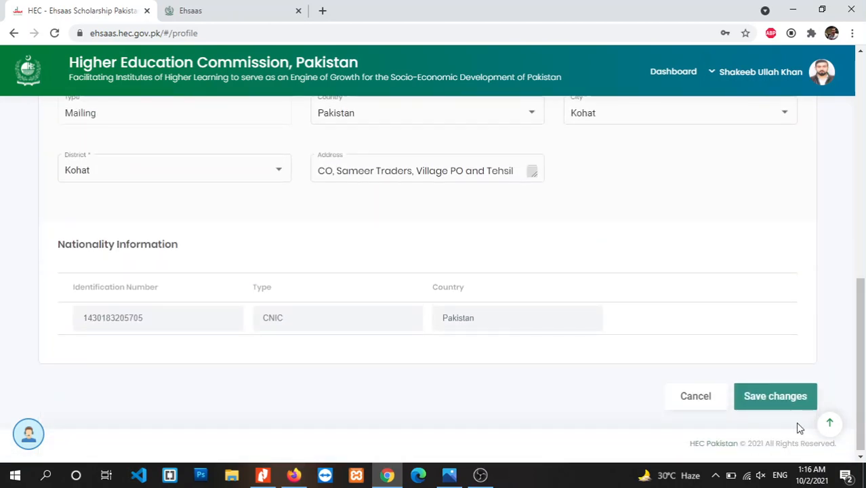
click(779, 397)
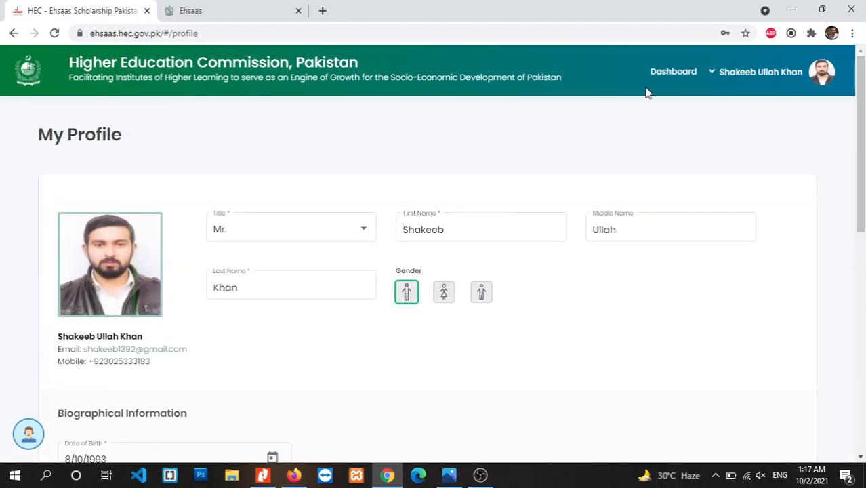
click(660, 72)
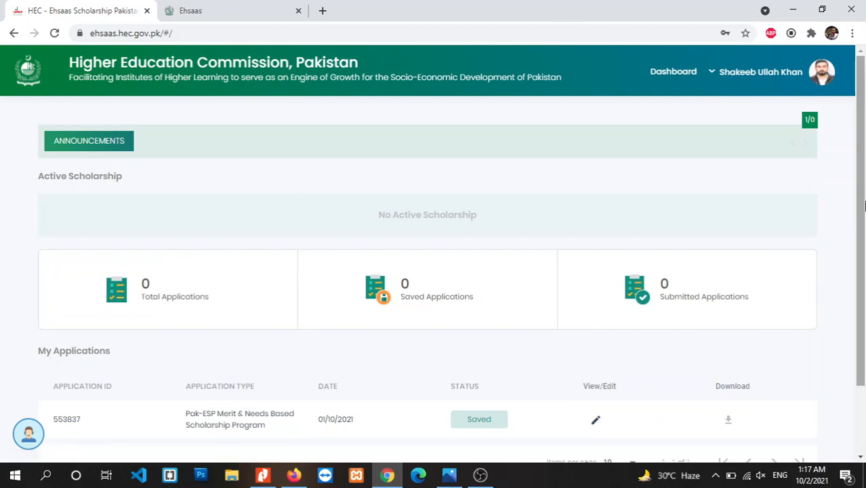
Reopen the scholarship application, continue past the welcome message and advance beyond Personal Details.
drag(864, 227, 864, 282)
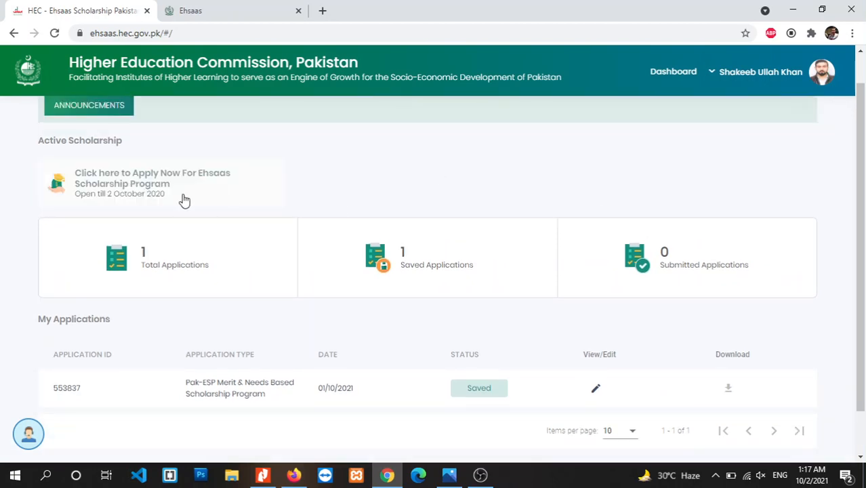
click(140, 192)
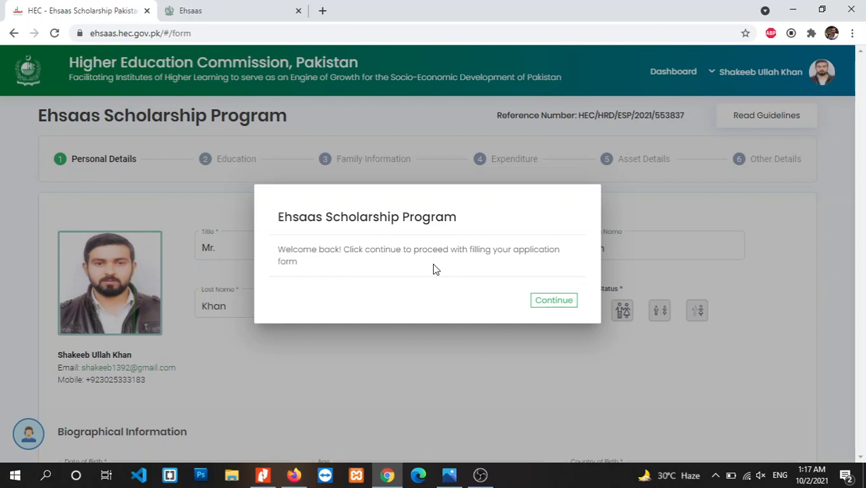
click(552, 300)
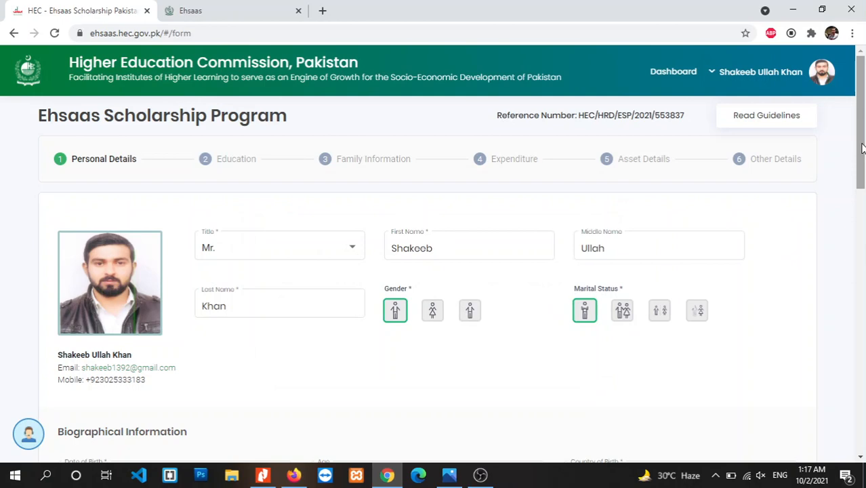
drag(862, 148, 863, 287)
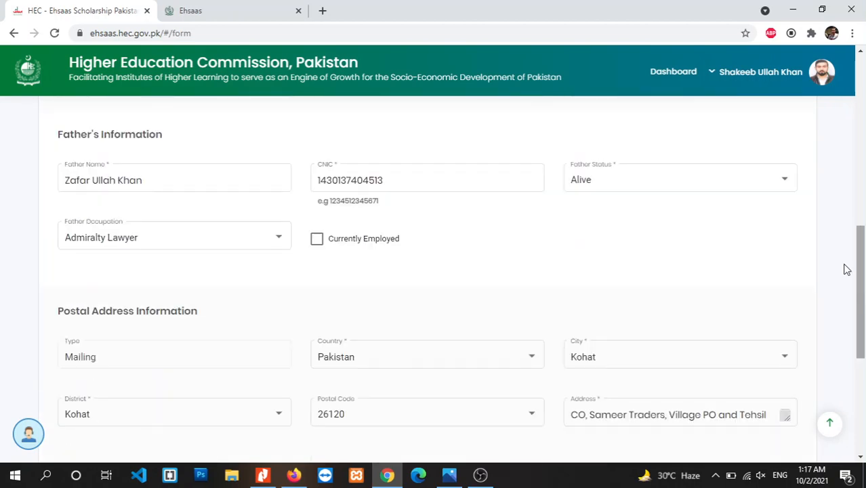
drag(863, 340, 804, 444)
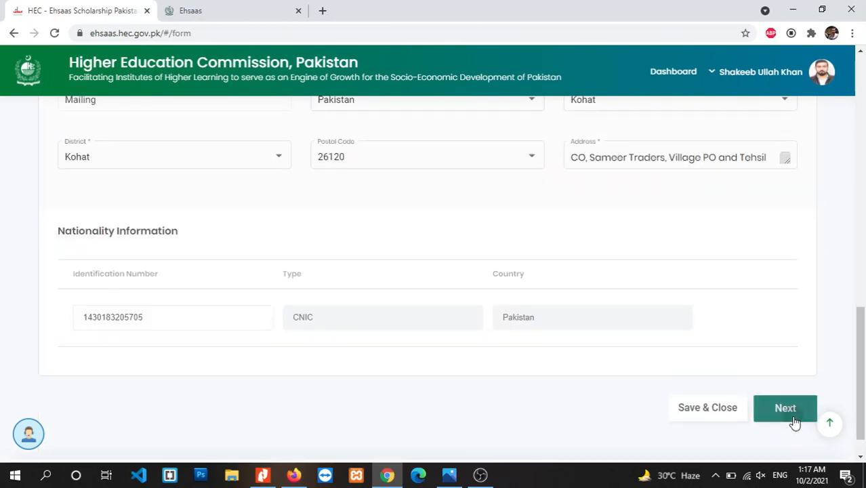
click(790, 414)
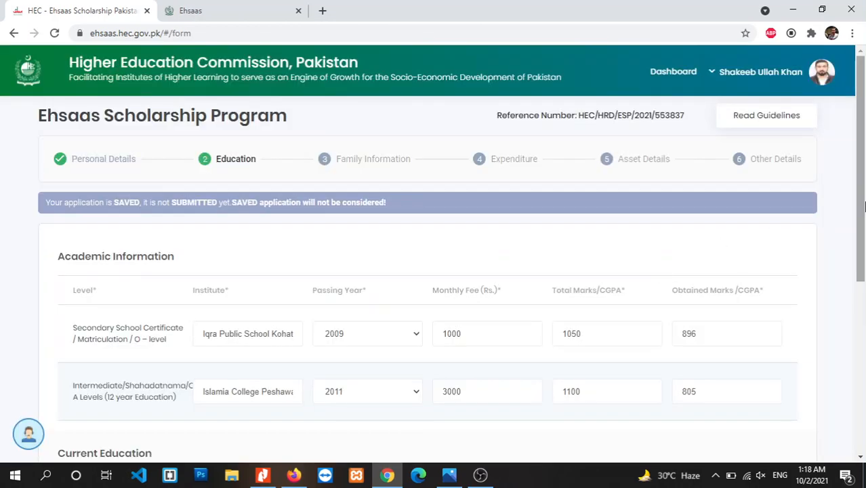
Scroll through the Education step, then return to the dashboard via the HEC logo.
drag(863, 206, 864, 271)
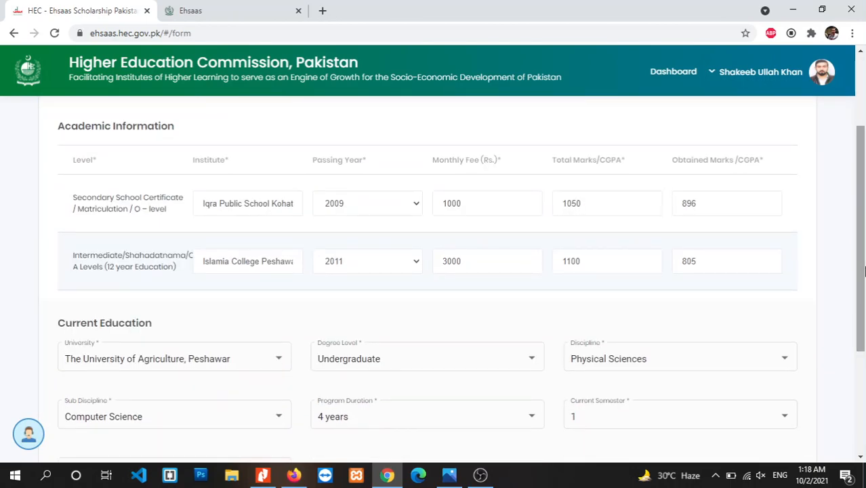
drag(864, 271, 865, 366)
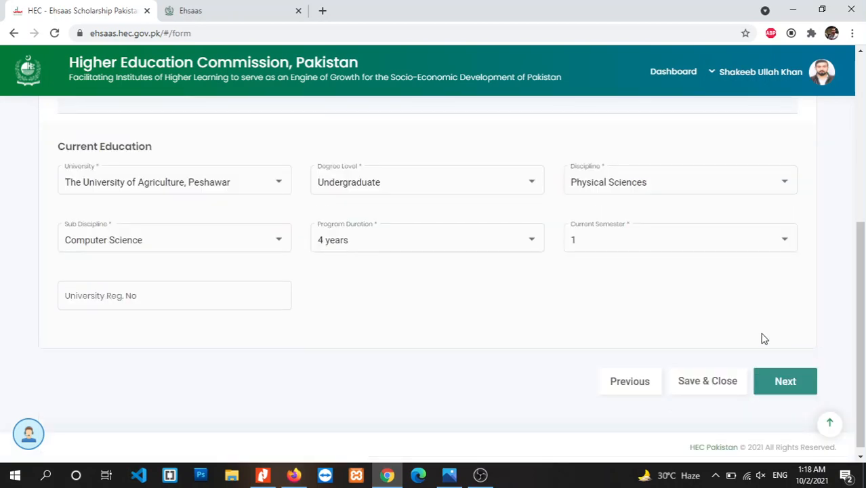
drag(860, 325, 861, 330)
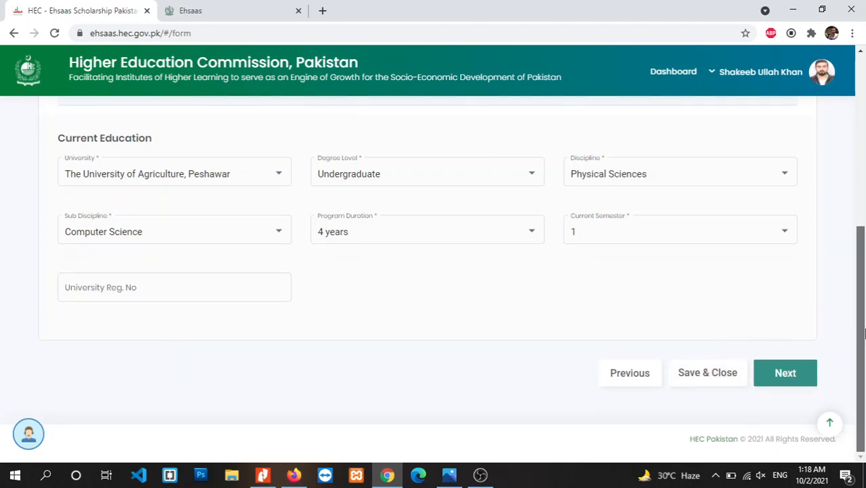
drag(864, 332, 863, 282)
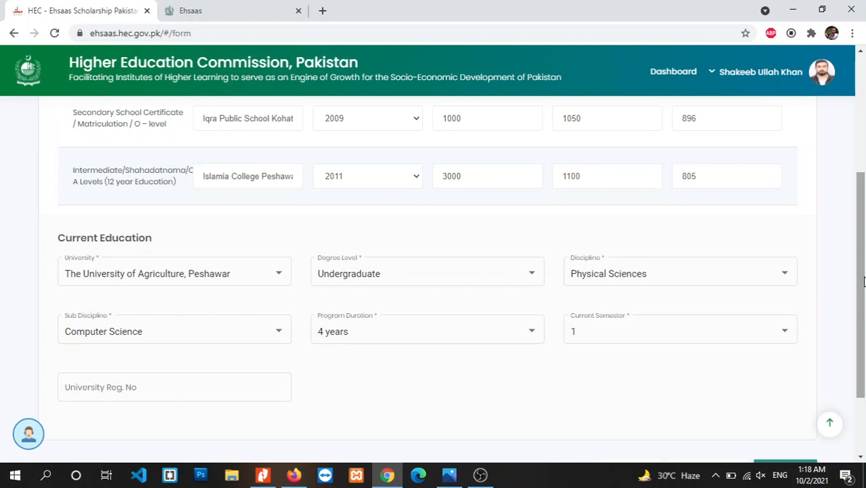
click(30, 73)
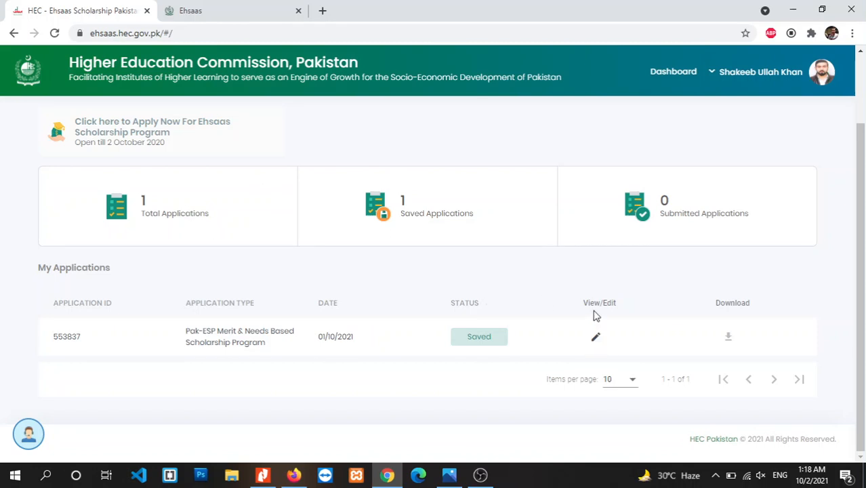
Edit the saved application and scroll the Education step down to Current Education.
click(596, 337)
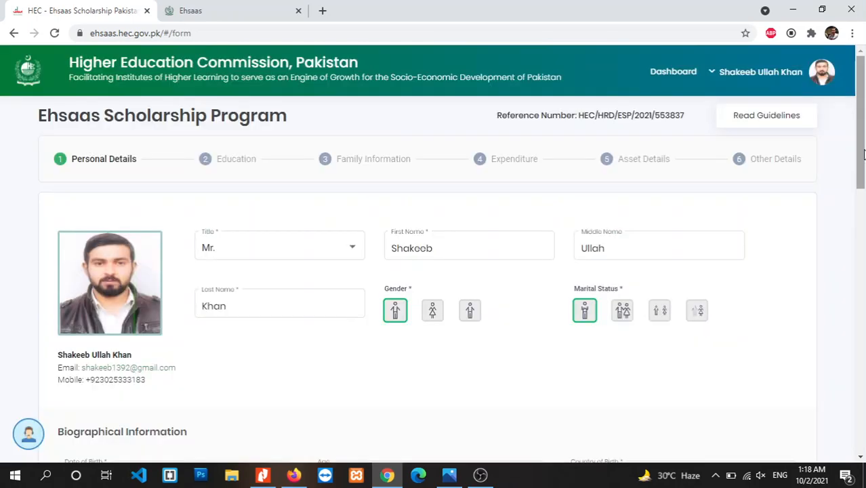
drag(863, 155, 864, 437)
click(767, 379)
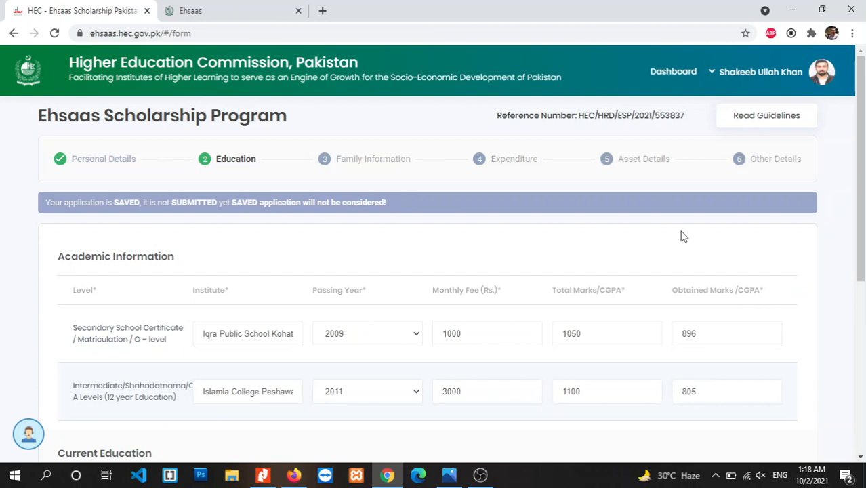
drag(863, 203, 863, 250)
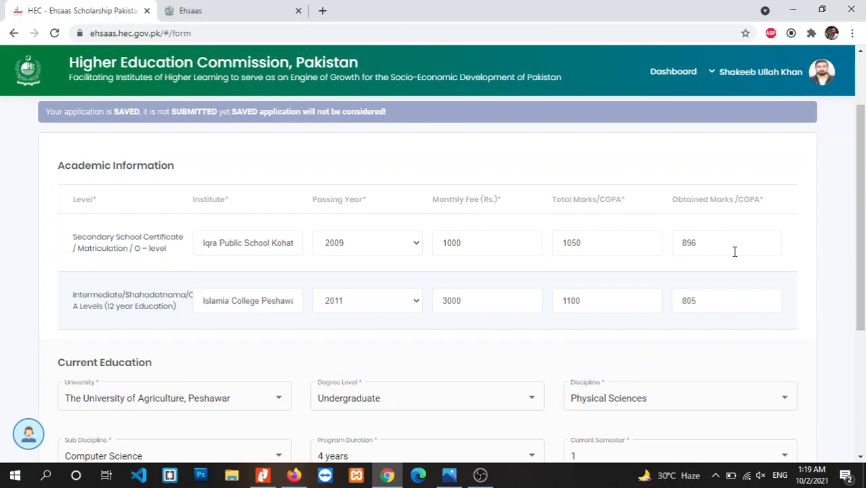
scroll(596, 265, down, 1)
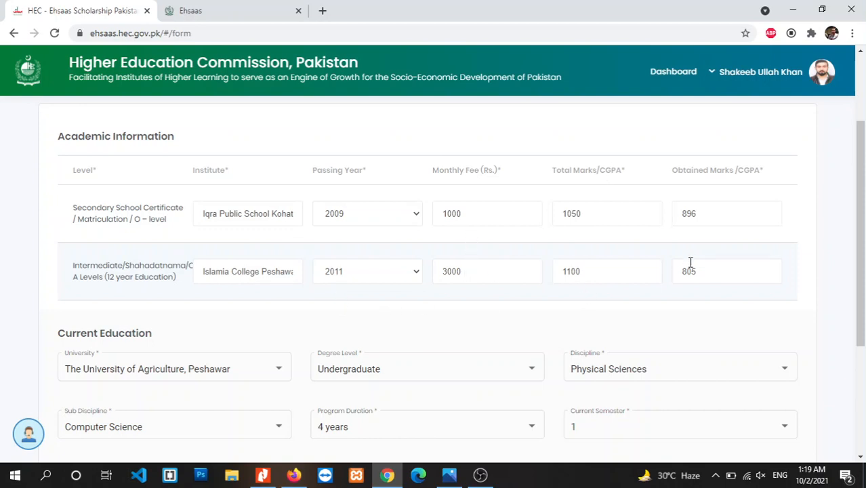
drag(863, 230, 862, 304)
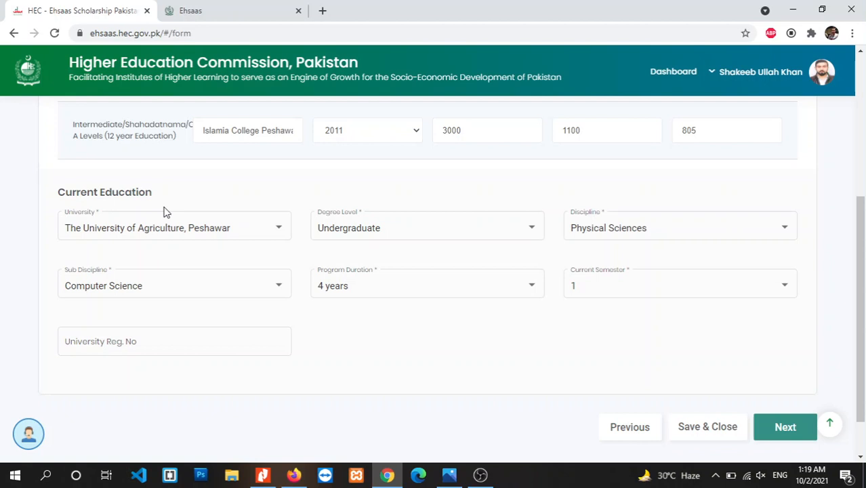
Check the university and degree level lists, keeping the degree level as Undergraduate.
click(251, 237)
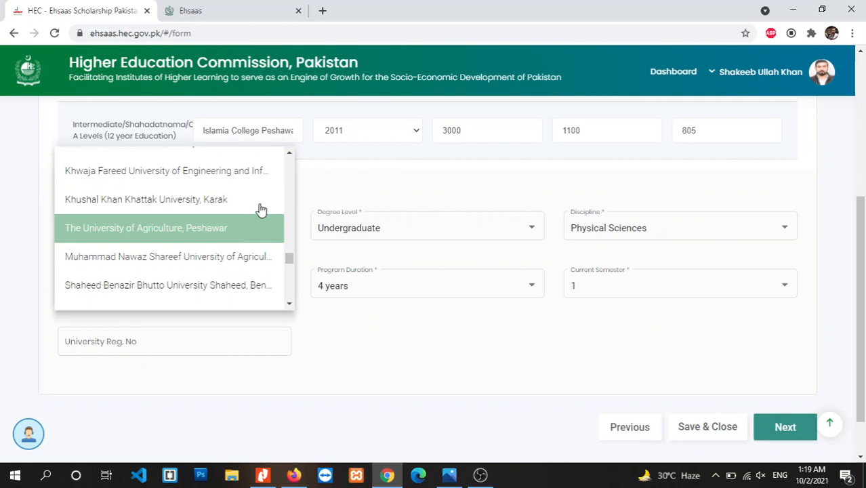
click(324, 333)
click(341, 229)
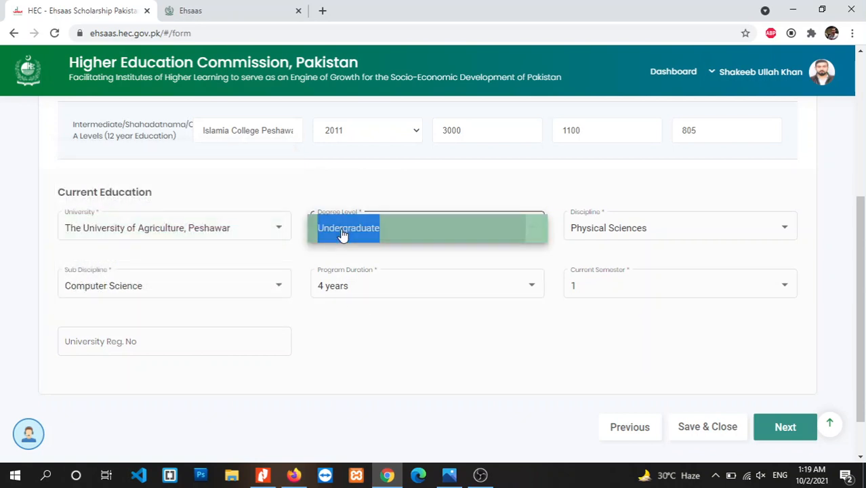
click(343, 230)
click(385, 234)
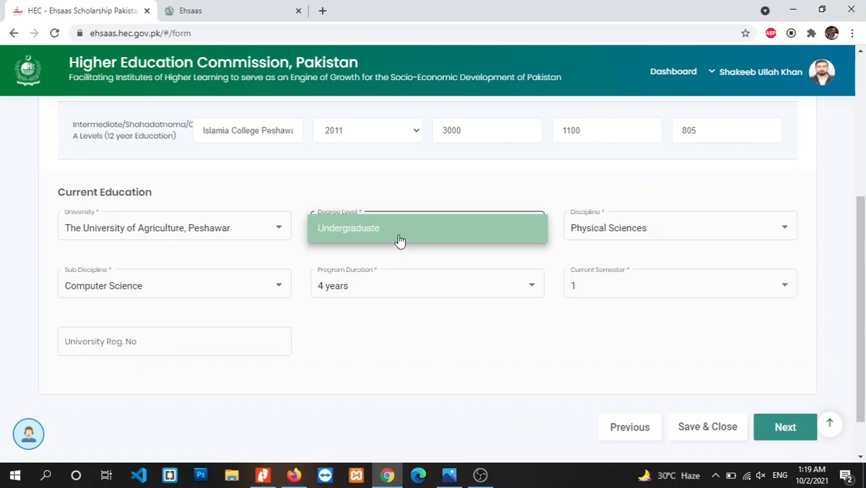
click(596, 236)
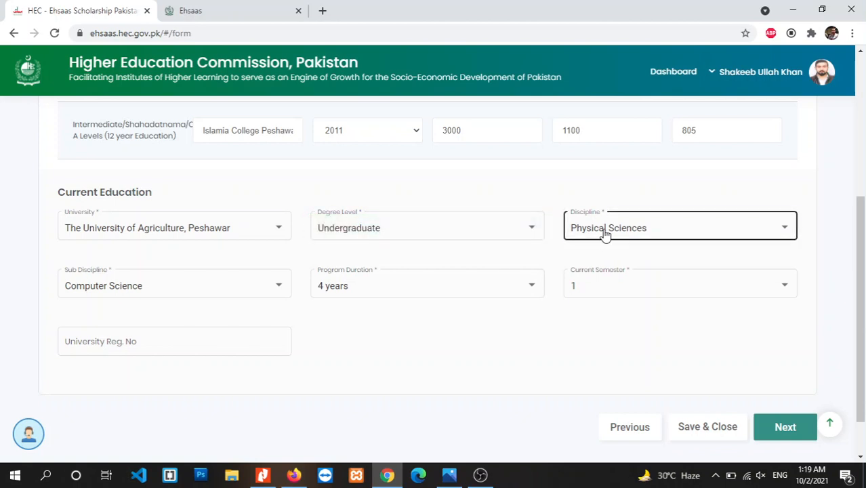
Change the discipline to Physical Sciences, making Computer Science the sub-discipline.
click(605, 233)
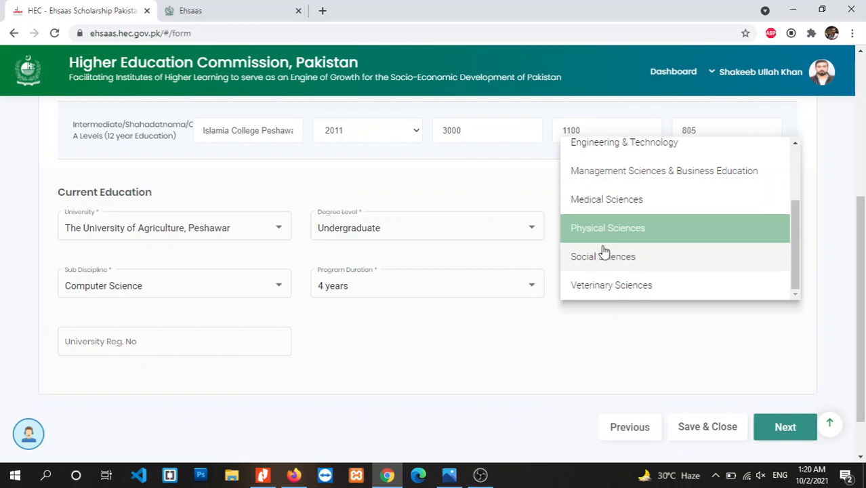
click(603, 256)
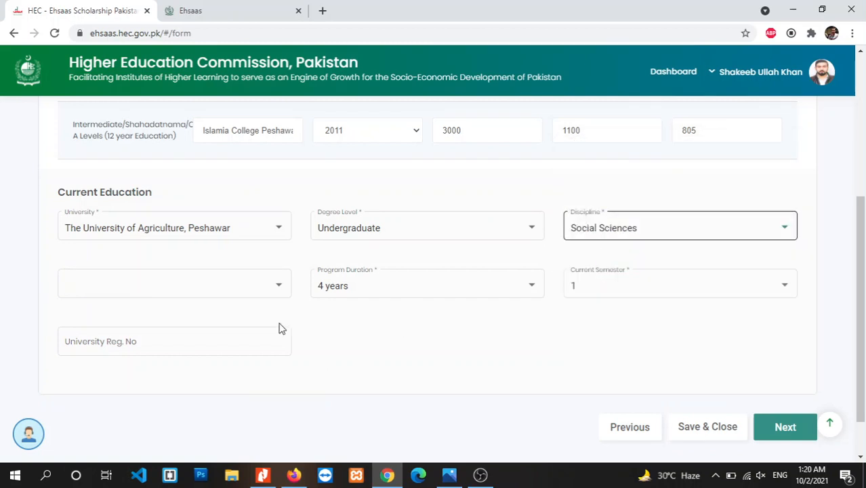
click(282, 278)
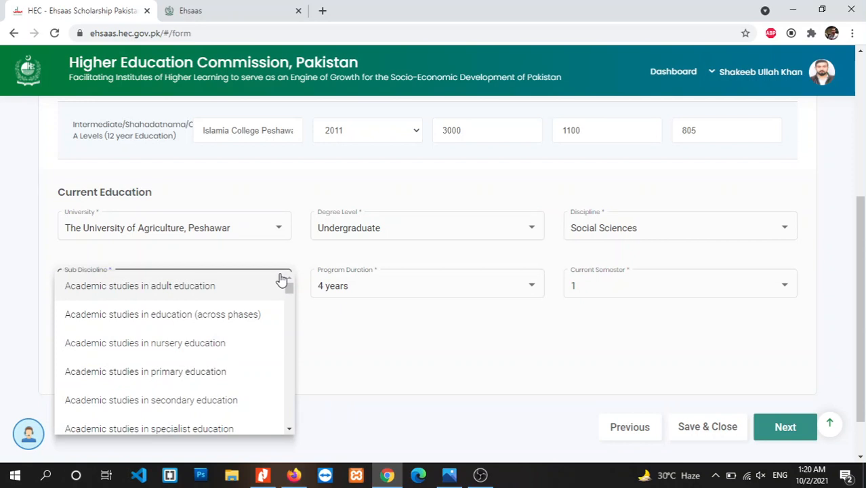
click(595, 231)
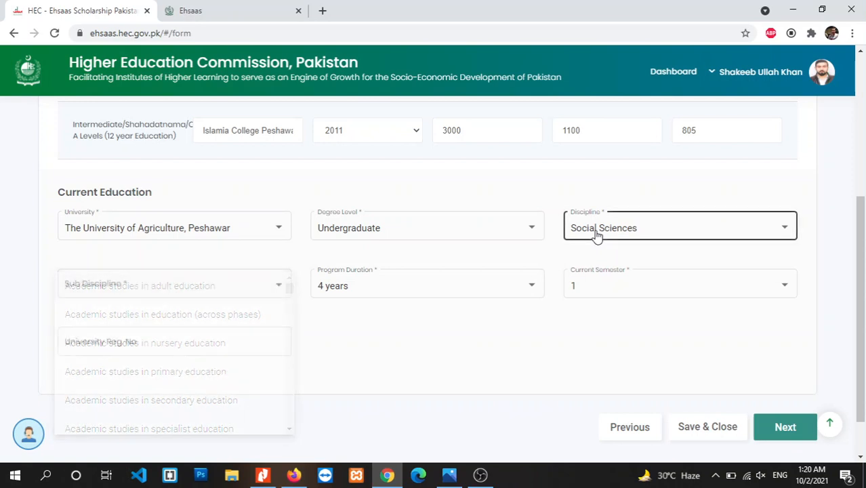
click(596, 234)
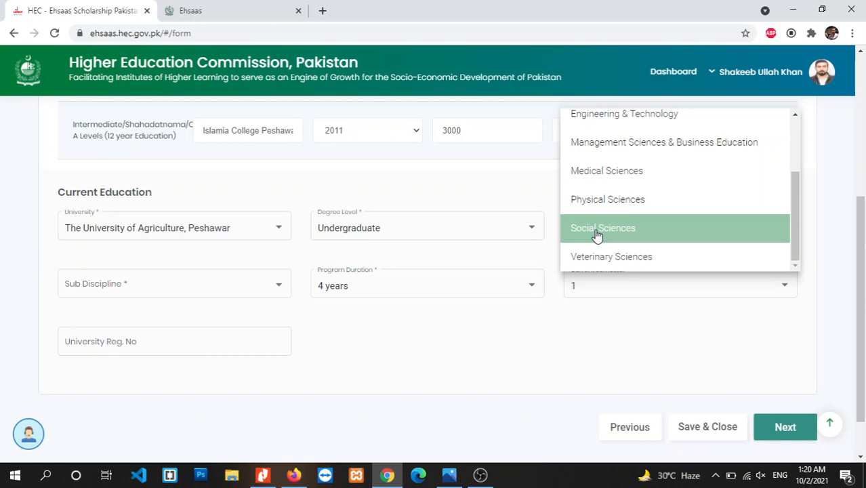
click(610, 202)
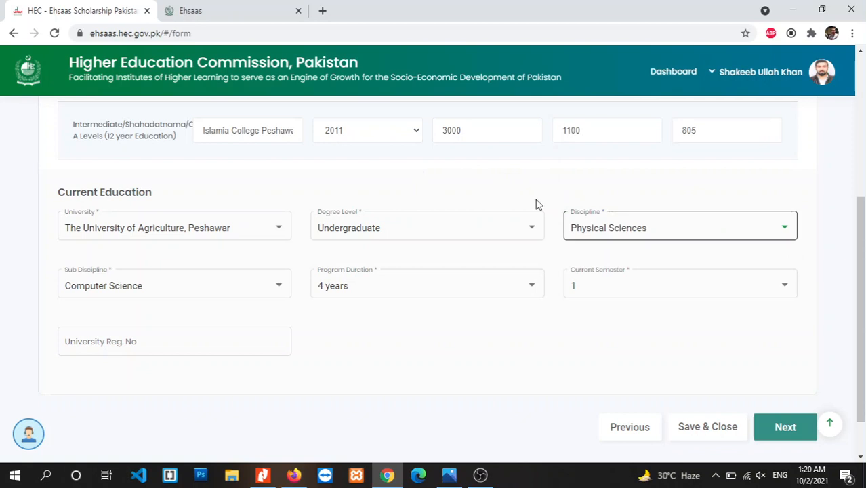
click(274, 301)
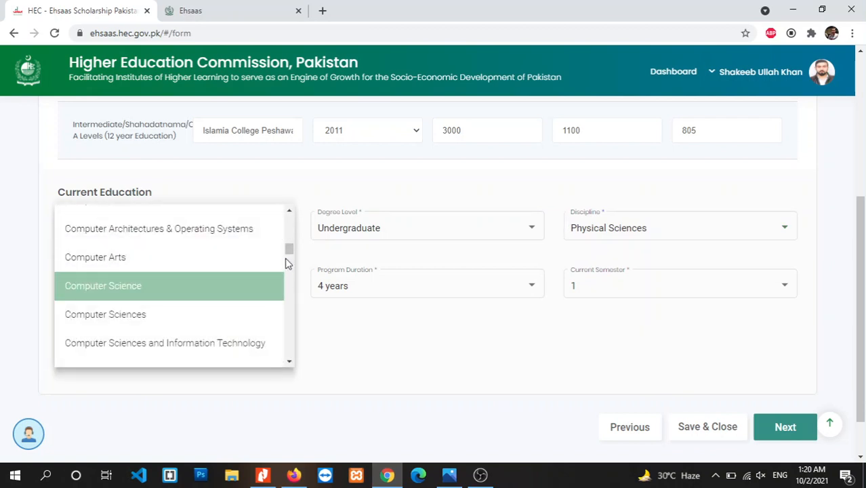
mouse_move(290, 252)
mouse_down()
mouse_move(291, 274)
mouse_move(291, 252)
mouse_up()
click(242, 314)
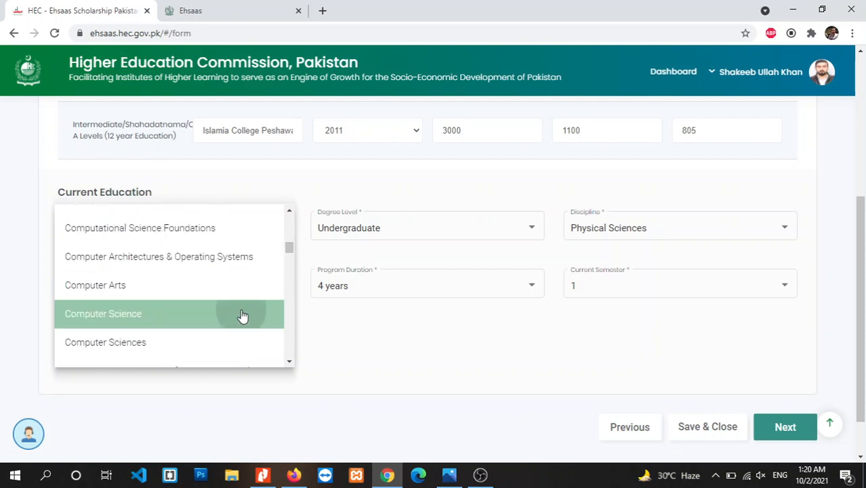
click(400, 294)
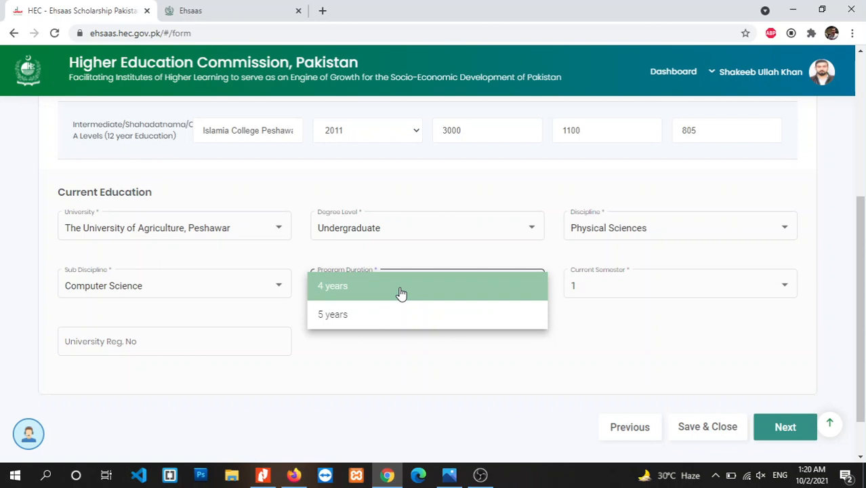
click(401, 293)
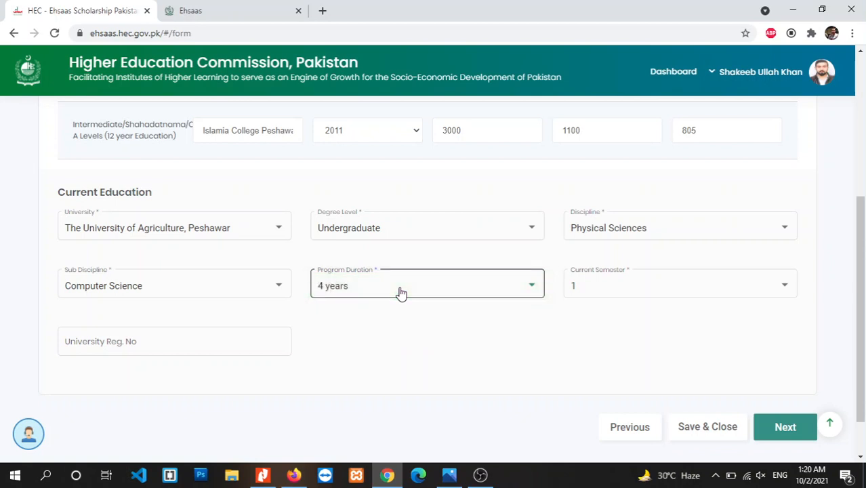
click(591, 293)
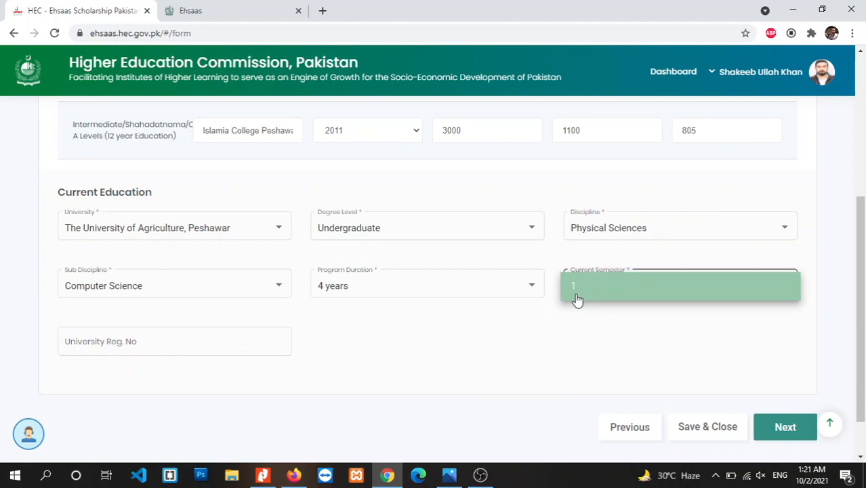
click(816, 305)
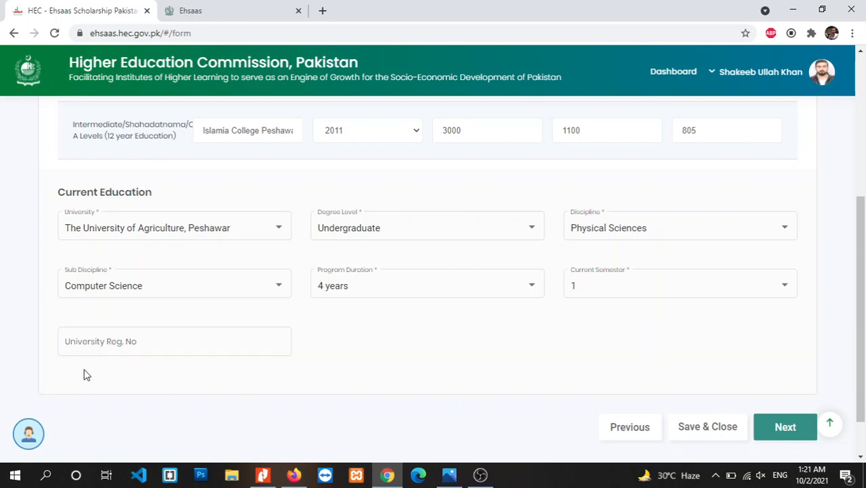
Save the education details and move to Family Information, checking the father's fields.
click(786, 428)
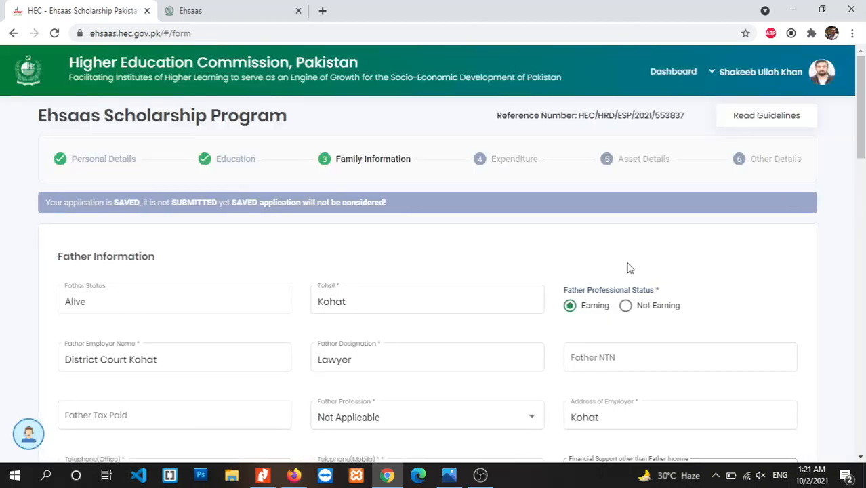
scroll(864, 139, down, 1)
scroll(864, 138, up, 1)
drag(863, 133, 864, 155)
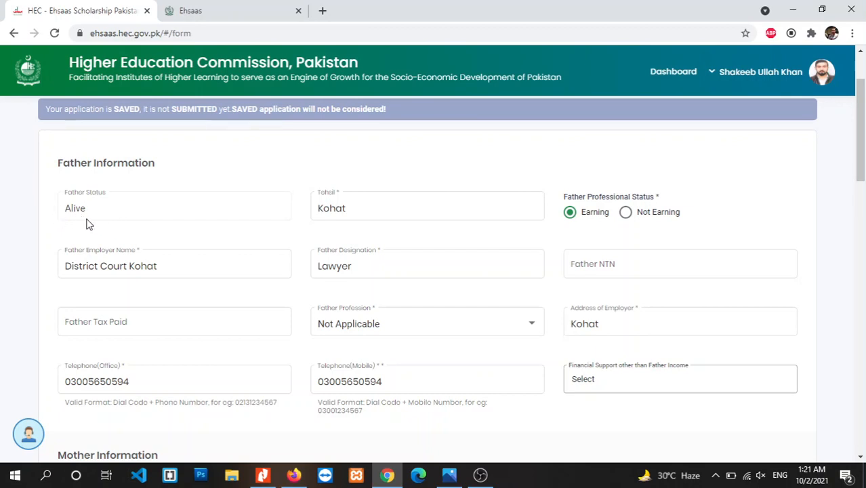
click(375, 252)
click(341, 208)
Review the father's Not Earning reasons and support options, then set him back to Earning.
click(625, 213)
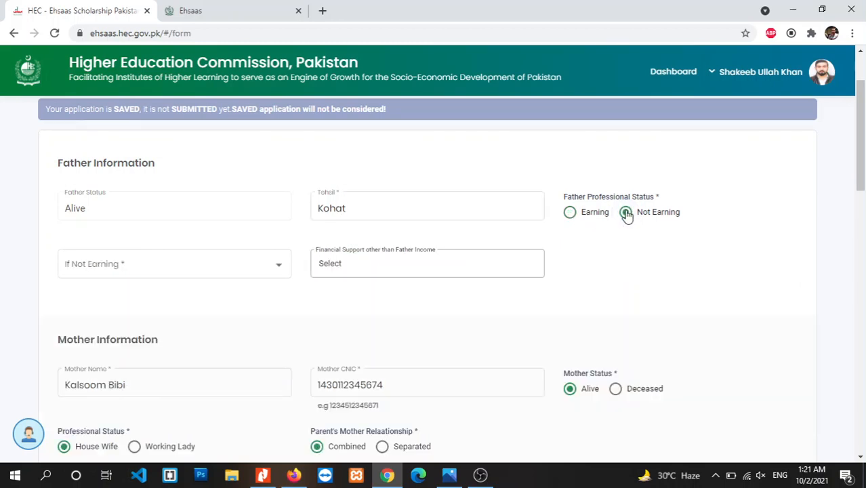
click(570, 214)
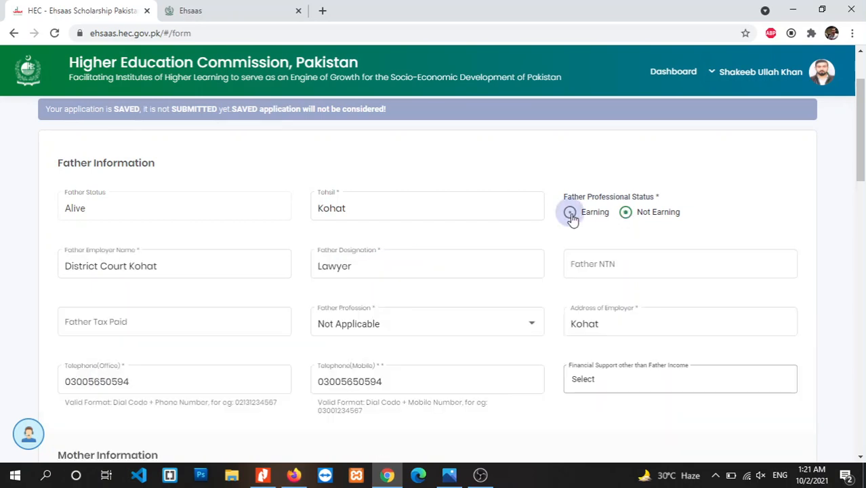
click(628, 217)
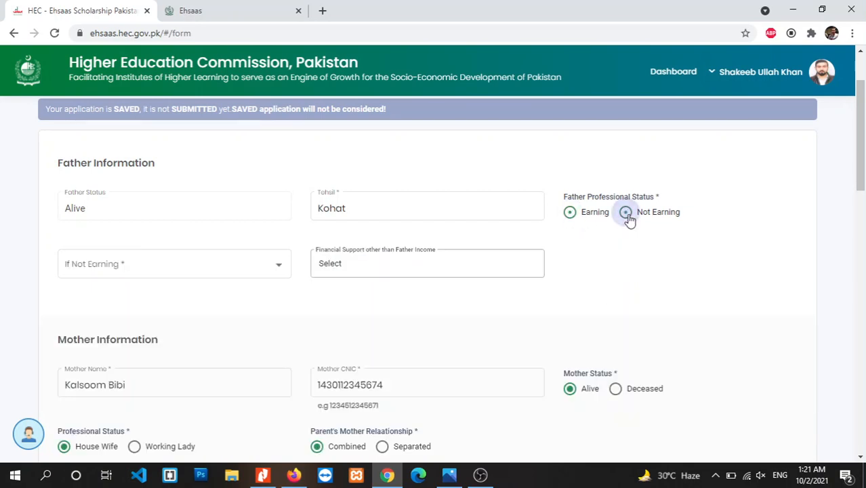
click(282, 270)
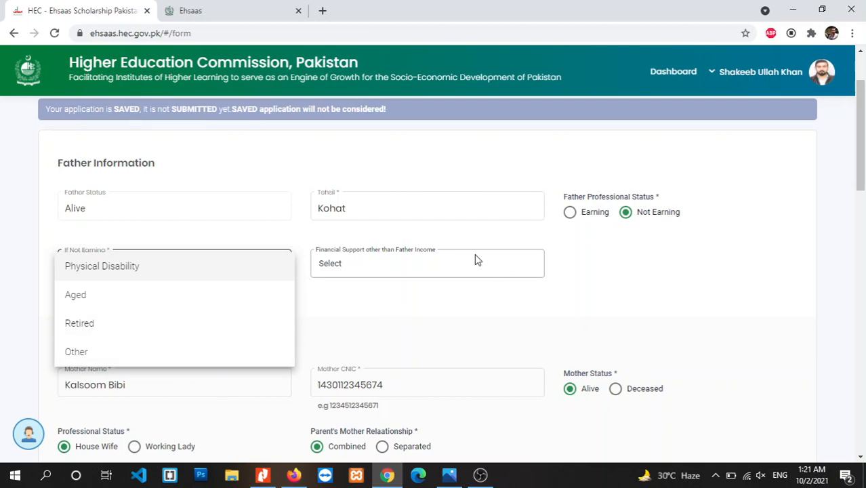
click(447, 271)
click(445, 268)
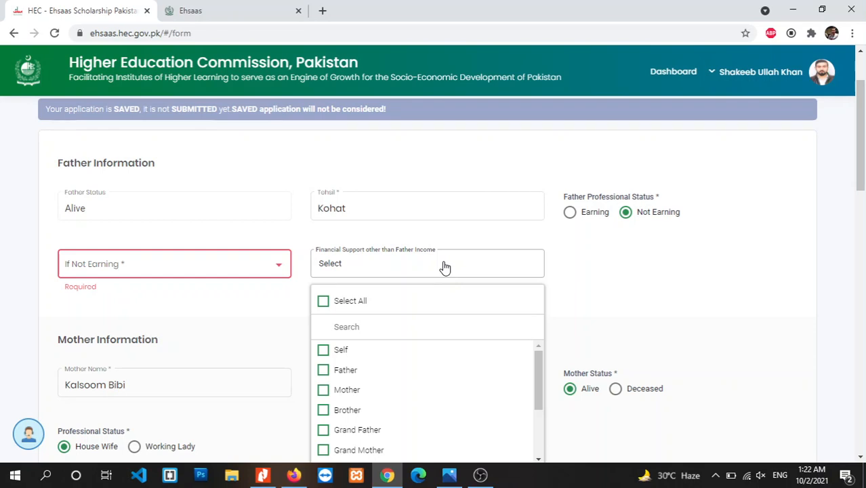
click(570, 212)
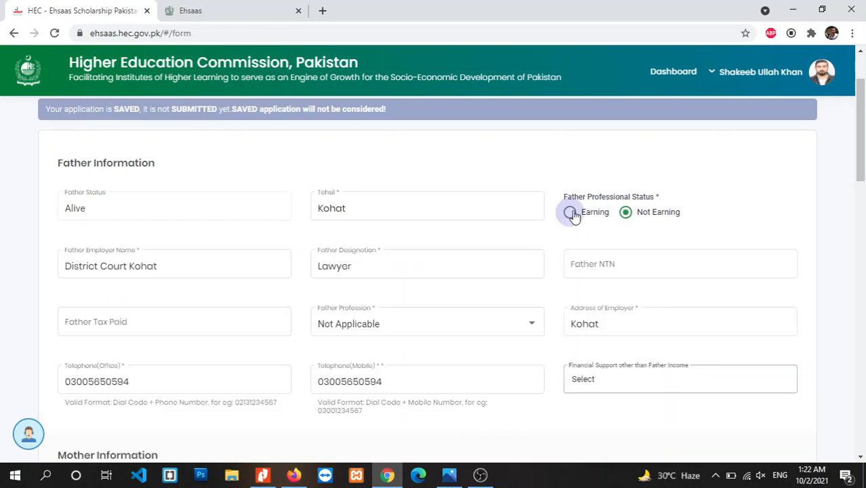
scroll(859, 135, down, 1)
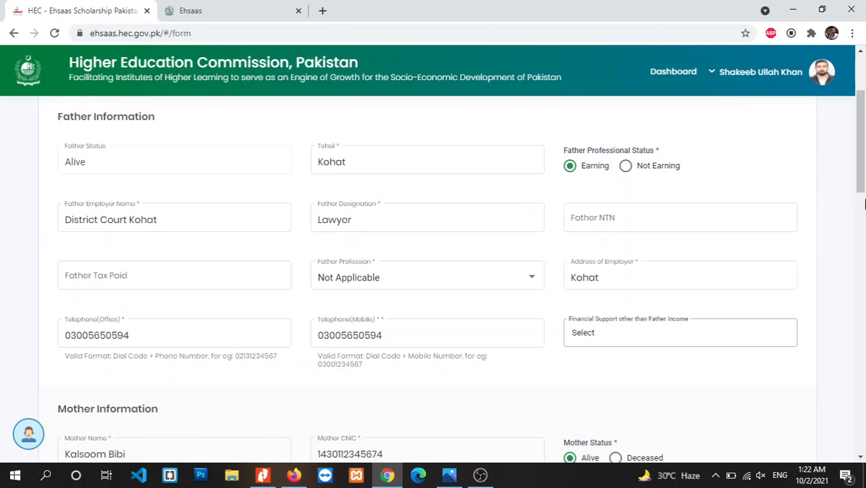
drag(862, 141, 862, 105)
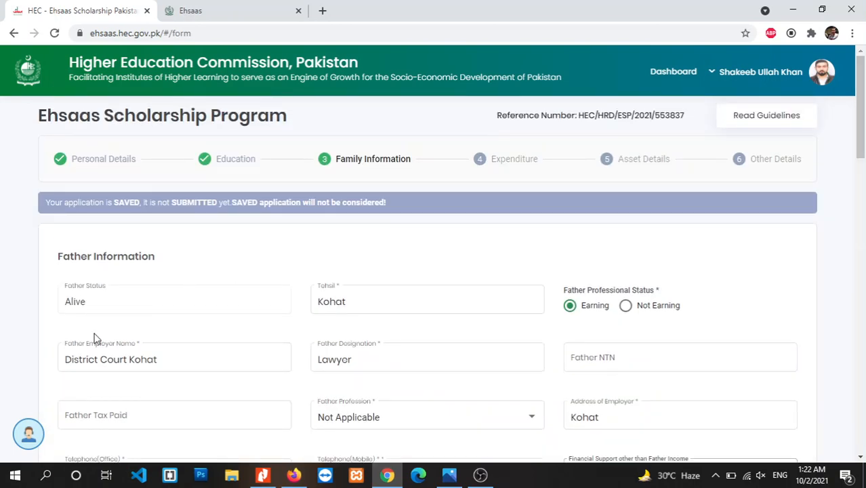
Go over the father's employer name, designation, NTN and tax paid fields.
click(135, 366)
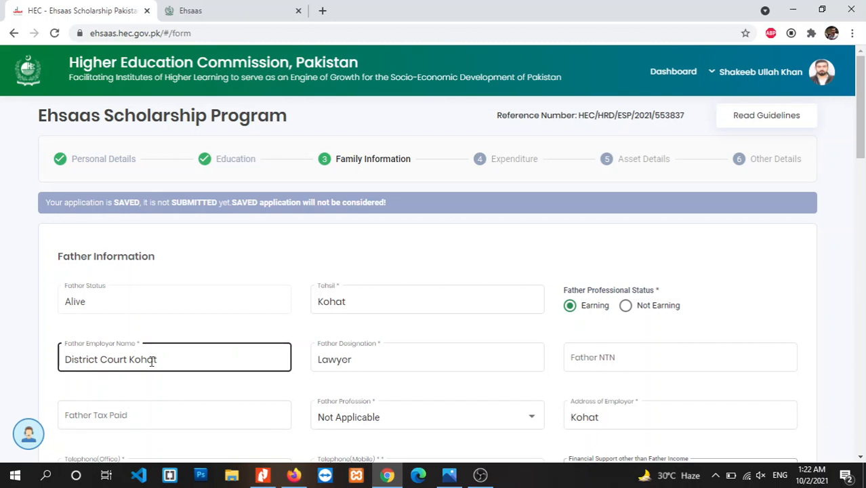
click(350, 360)
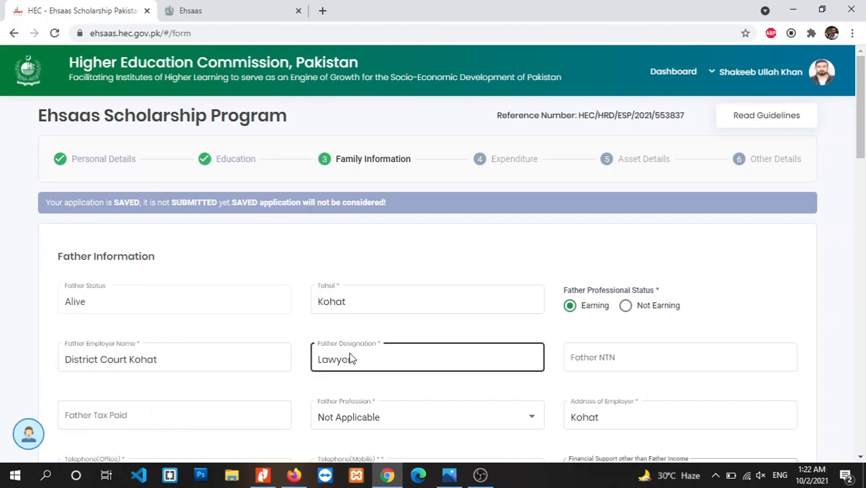
click(657, 356)
click(553, 370)
click(334, 360)
click(150, 354)
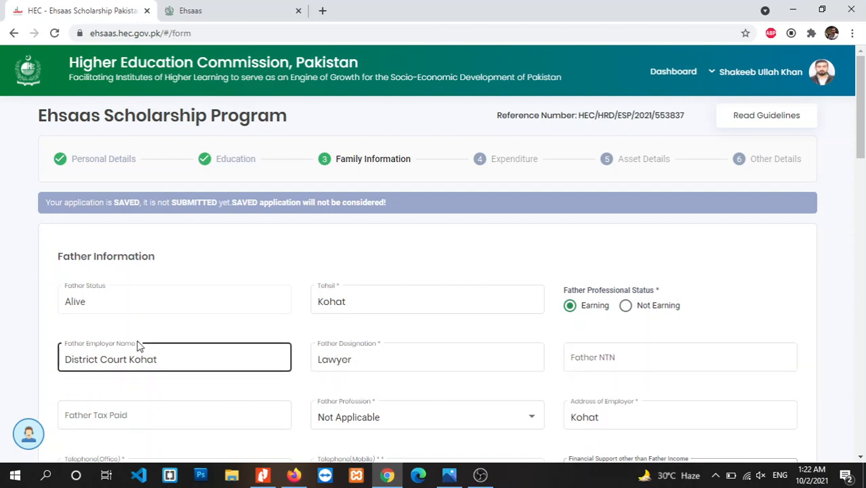
click(293, 342)
click(536, 353)
click(616, 363)
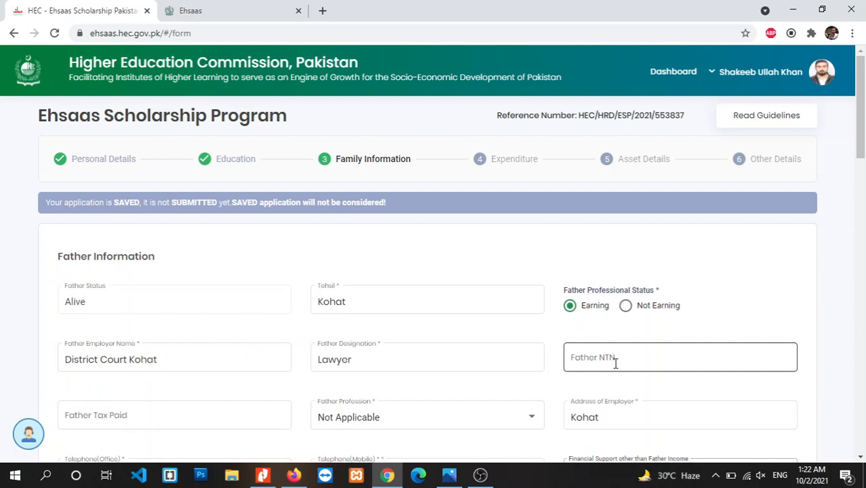
click(175, 430)
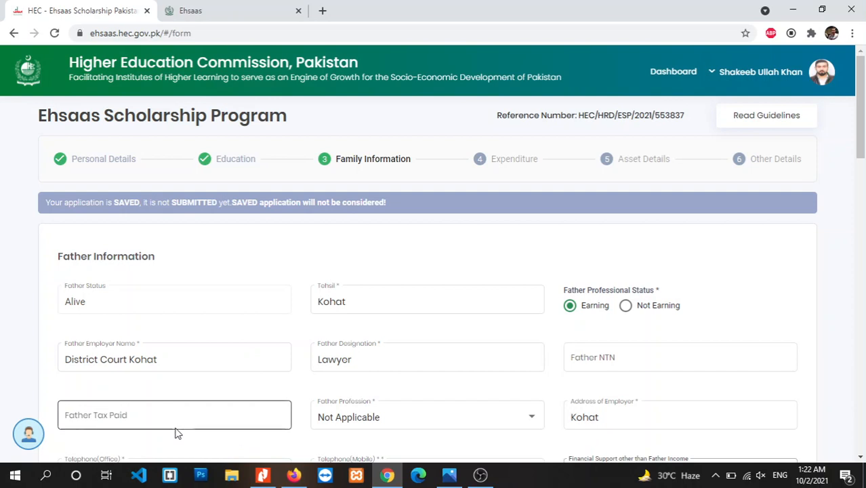
Set the father's profession to Not Applicable and fill the employer address as Kohat.
click(363, 420)
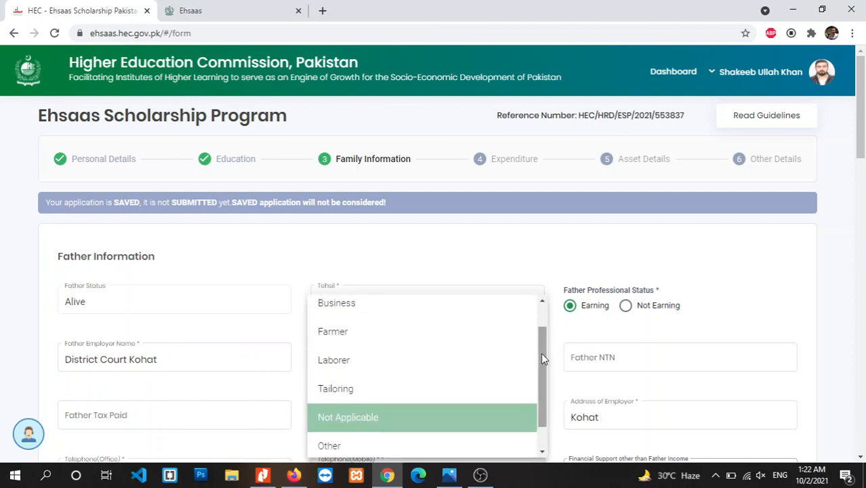
drag(541, 353, 538, 375)
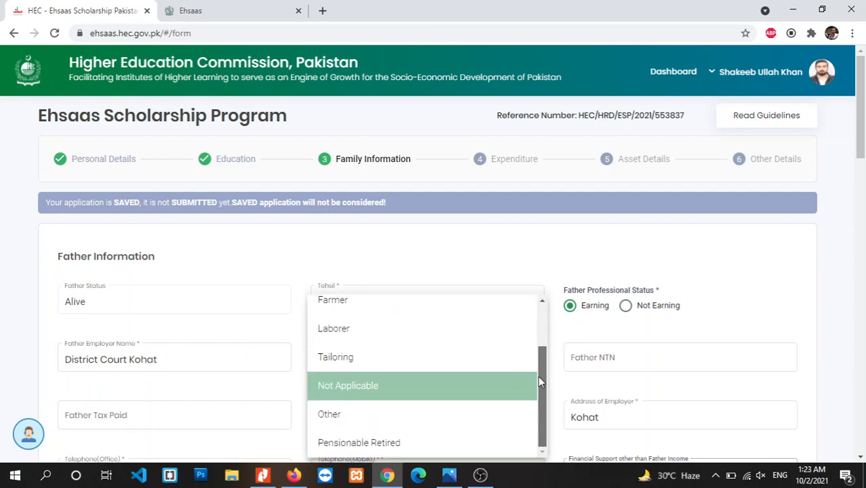
click(367, 414)
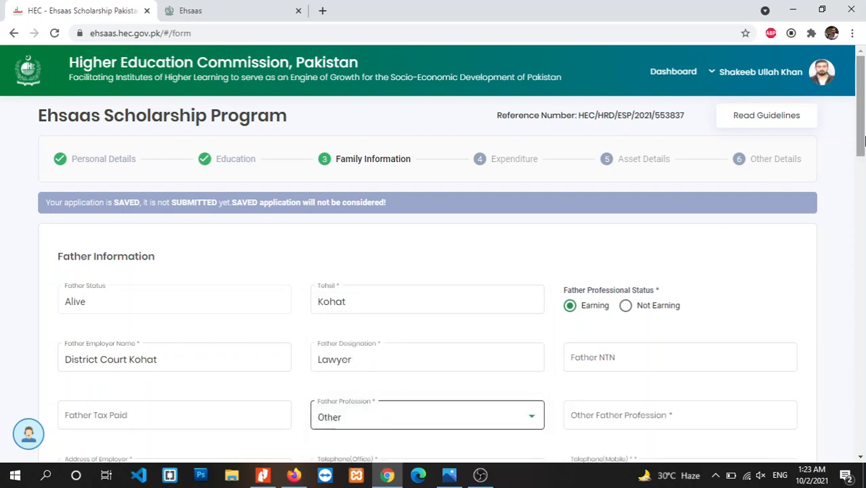
mouse_move(860, 105)
mouse_down()
mouse_move(862, 135)
mouse_move(863, 107)
mouse_up()
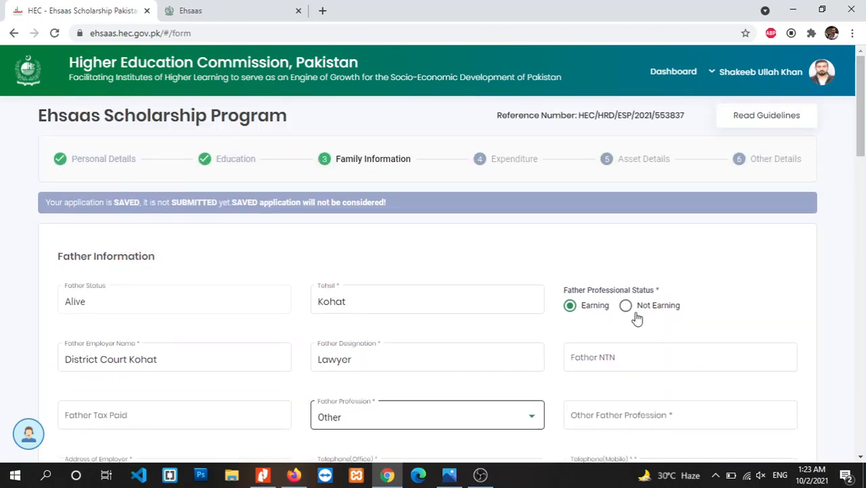
click(527, 422)
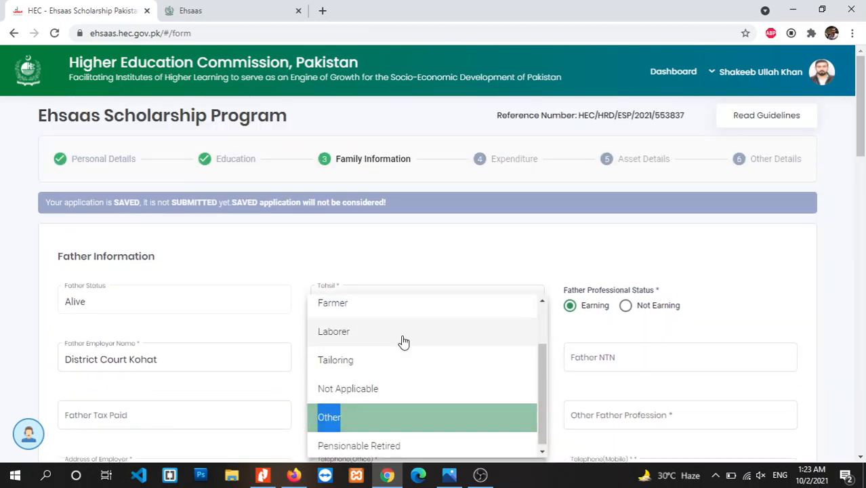
scroll(540, 366, up, 1)
scroll(540, 366, up, 1)
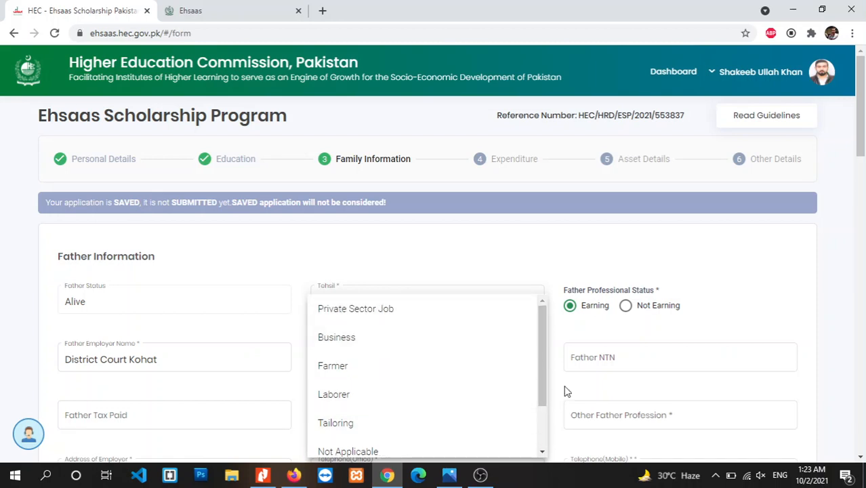
click(395, 451)
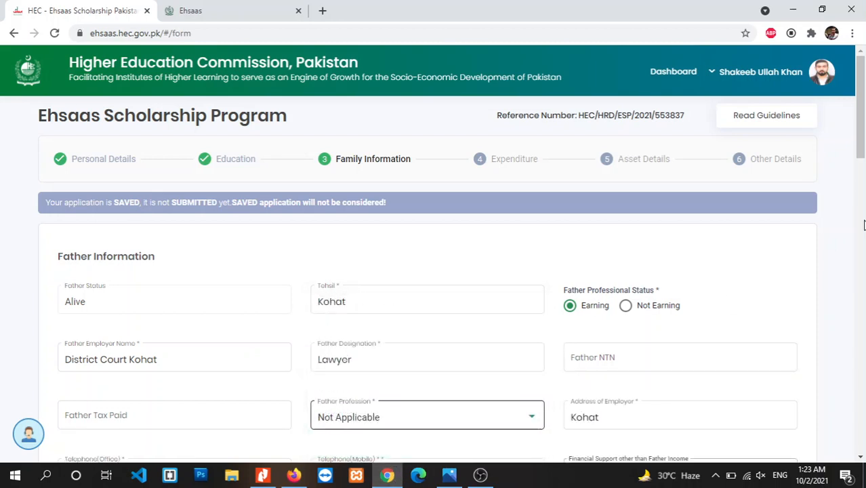
drag(865, 128, 864, 132)
click(599, 390)
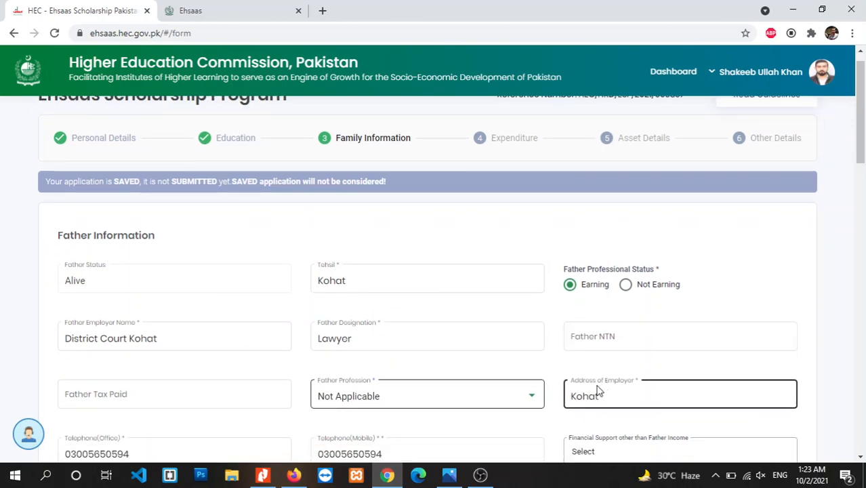
drag(861, 139, 864, 221)
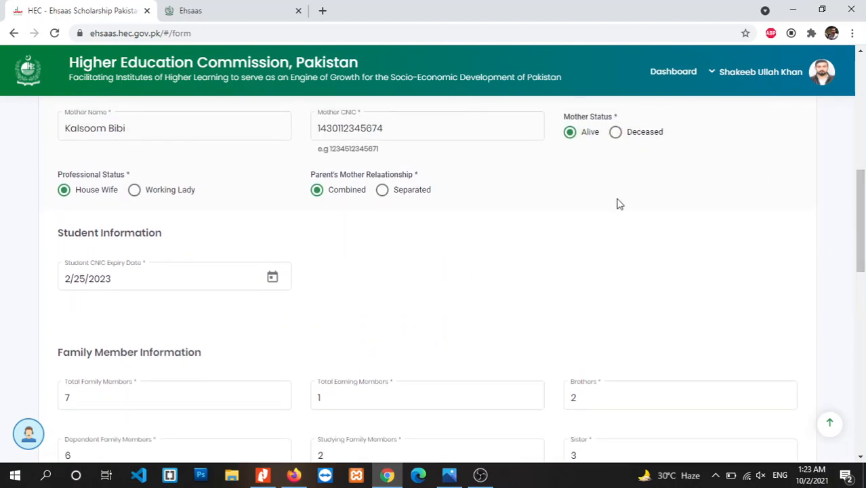
click(155, 139)
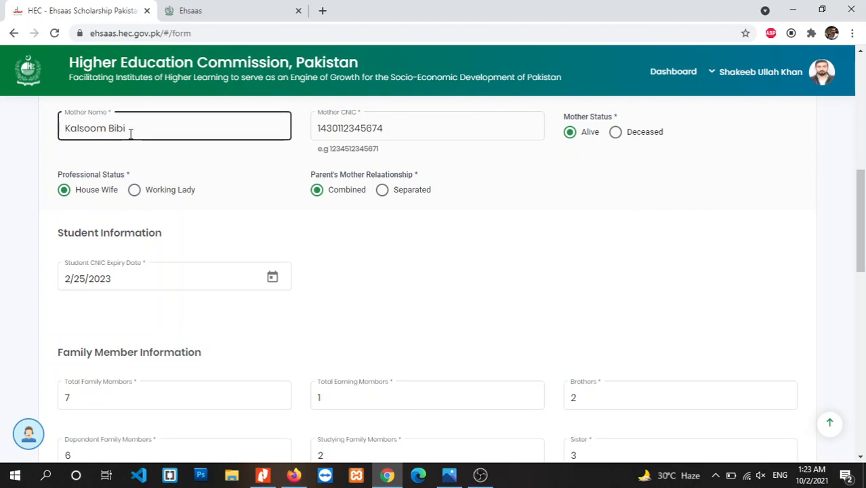
click(273, 156)
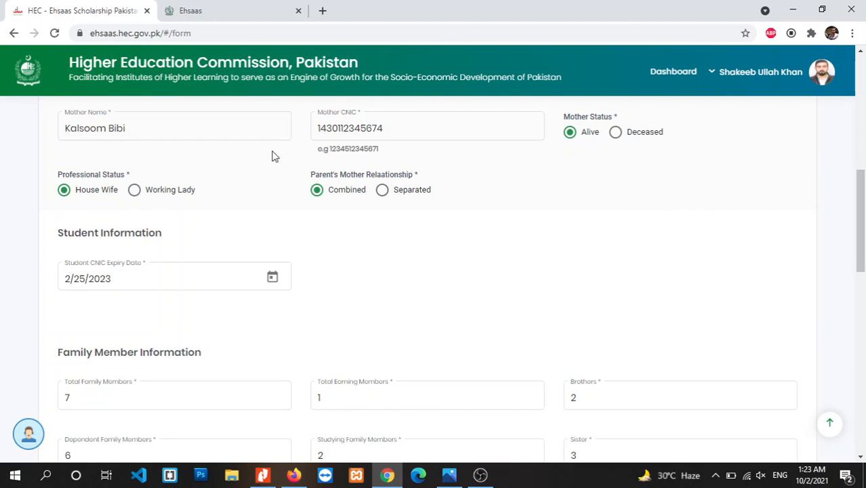
click(616, 132)
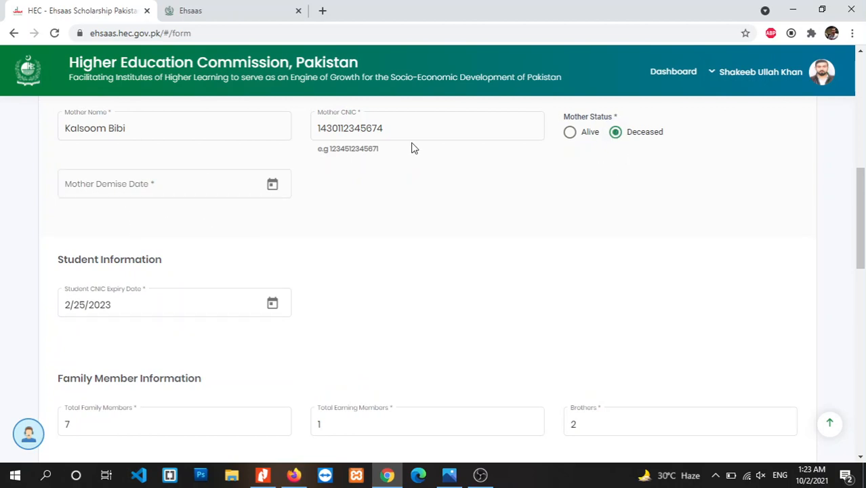
click(571, 133)
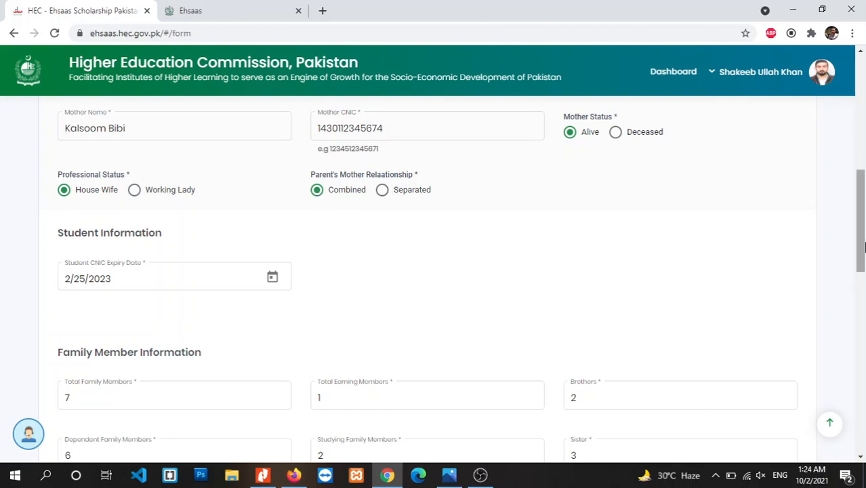
scroll(864, 247, down, 1)
click(125, 215)
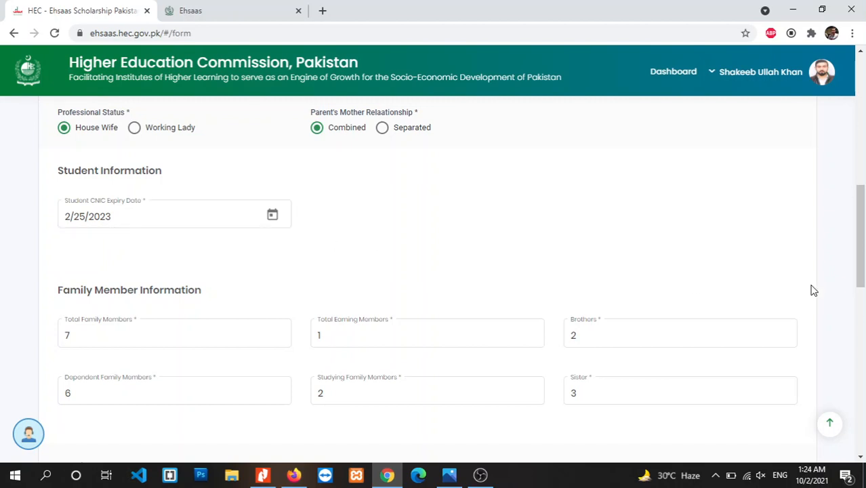
scroll(860, 250, down, 1)
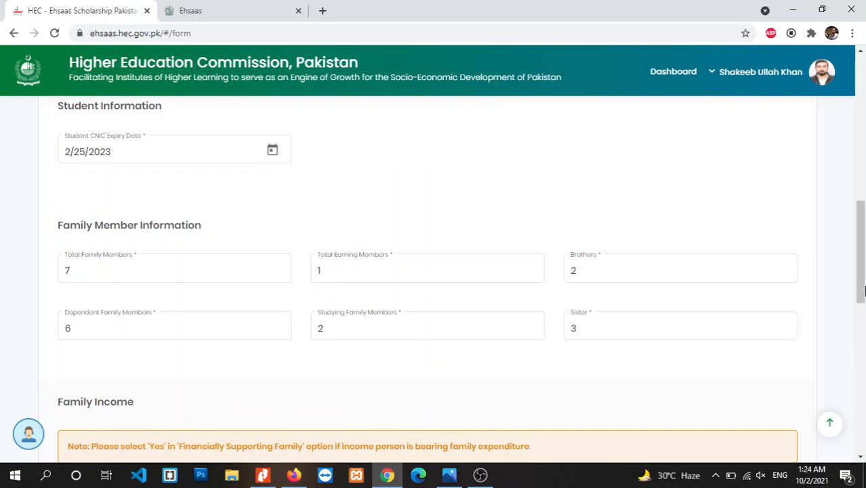
scroll(571, 307, down, 1)
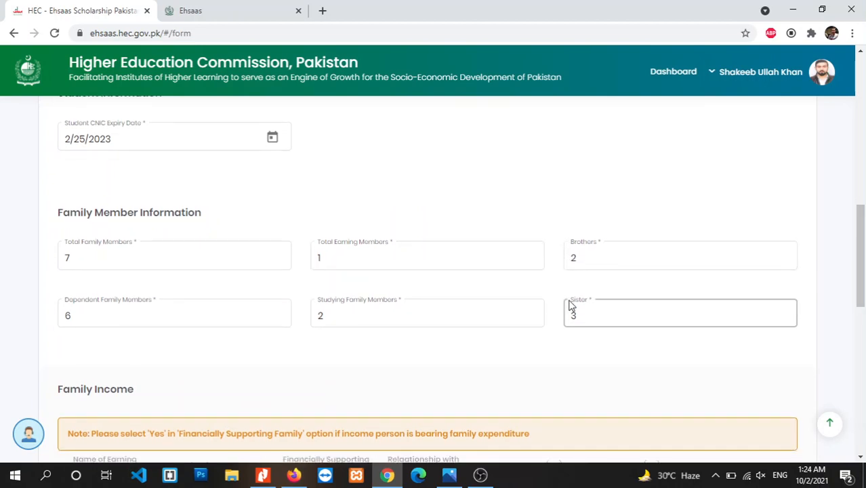
click(107, 260)
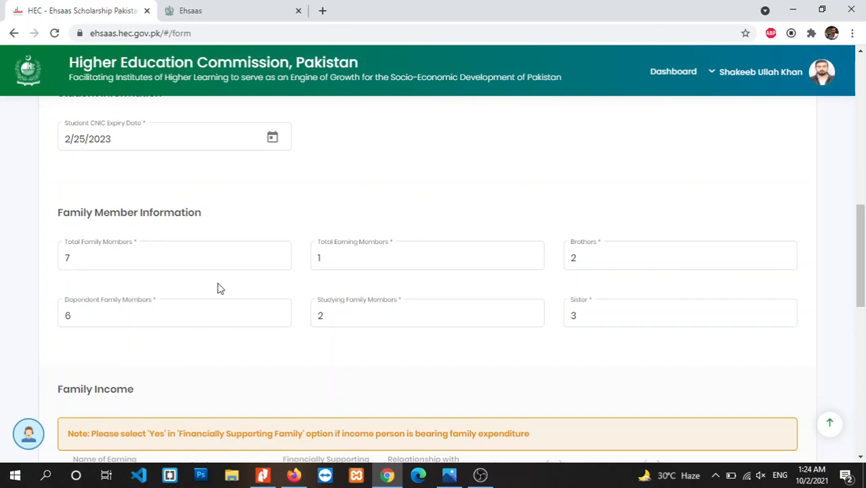
click(343, 257)
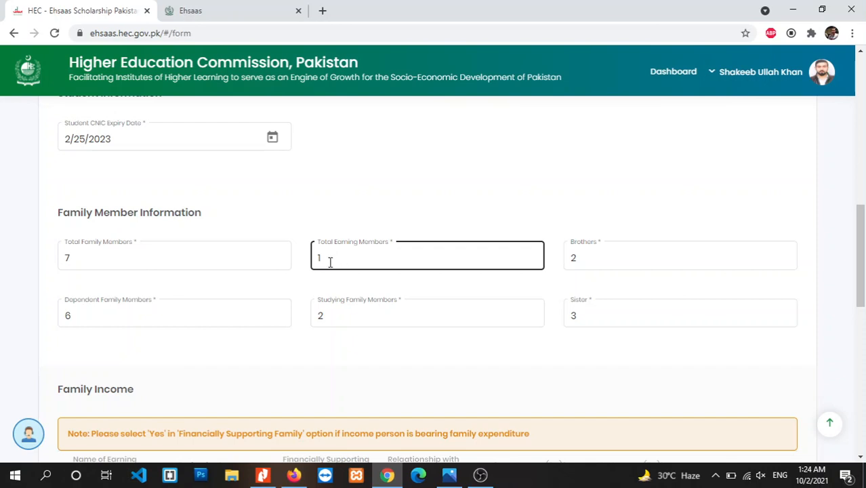
click(567, 267)
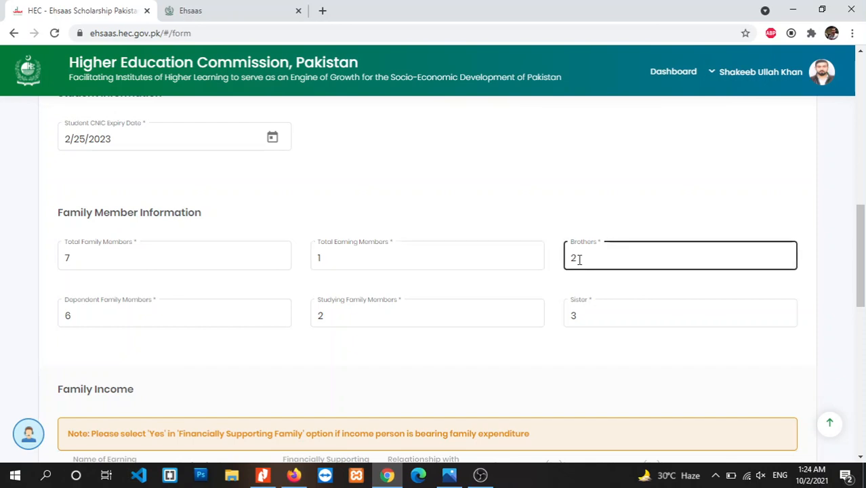
click(307, 301)
click(605, 272)
click(552, 267)
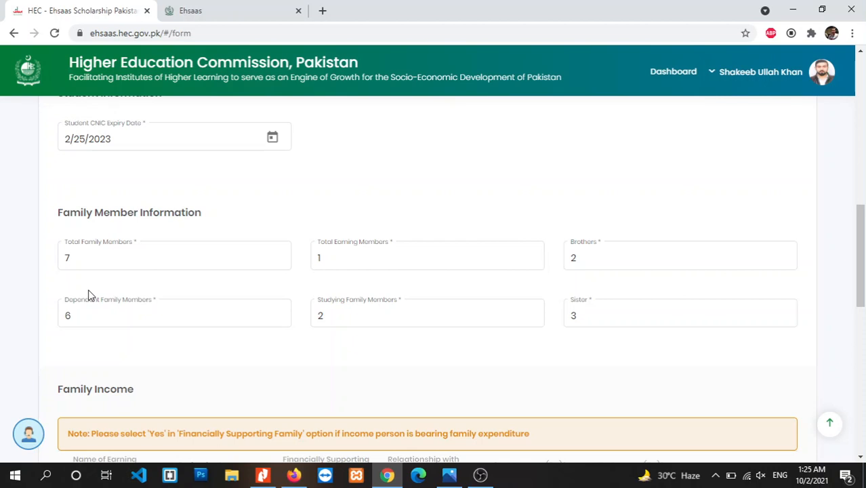
click(99, 313)
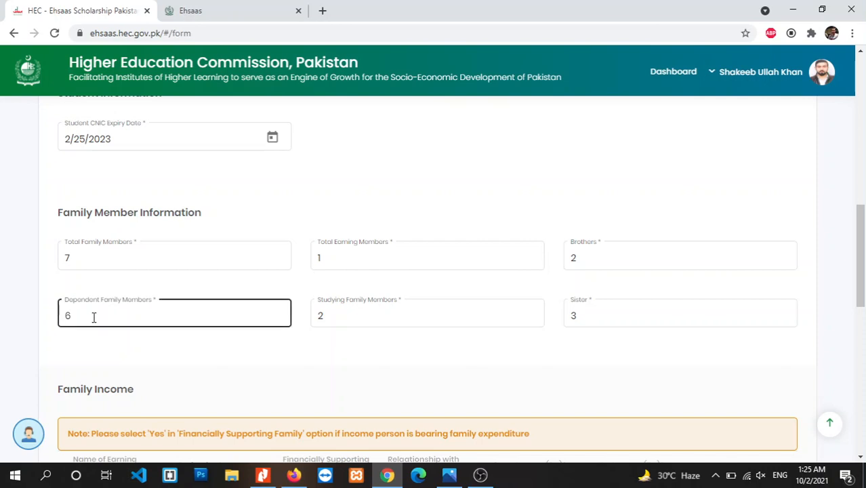
click(232, 390)
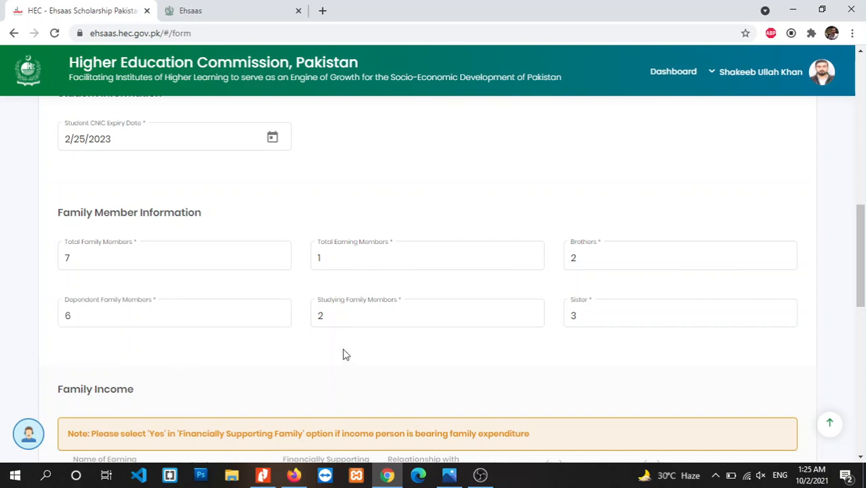
click(366, 309)
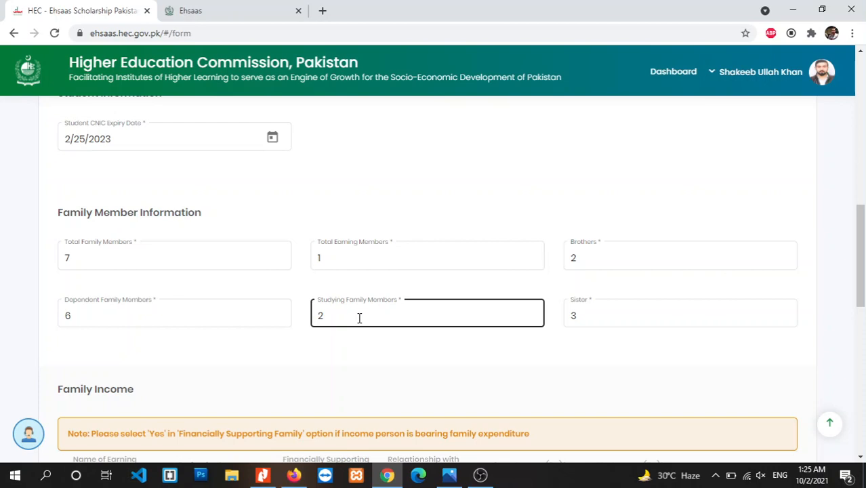
click(508, 366)
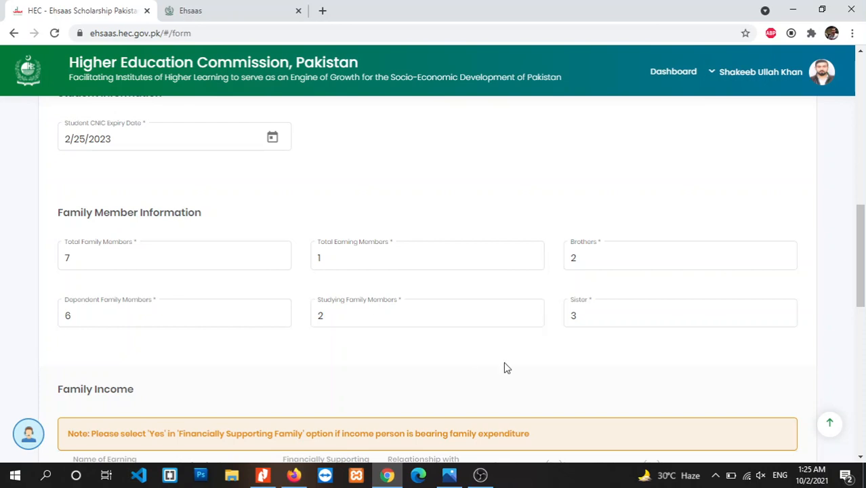
click(606, 310)
click(655, 373)
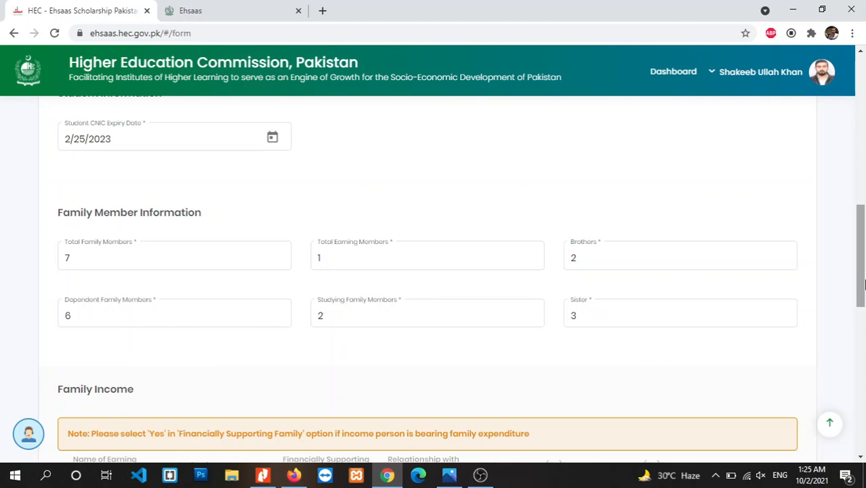
drag(861, 238, 861, 281)
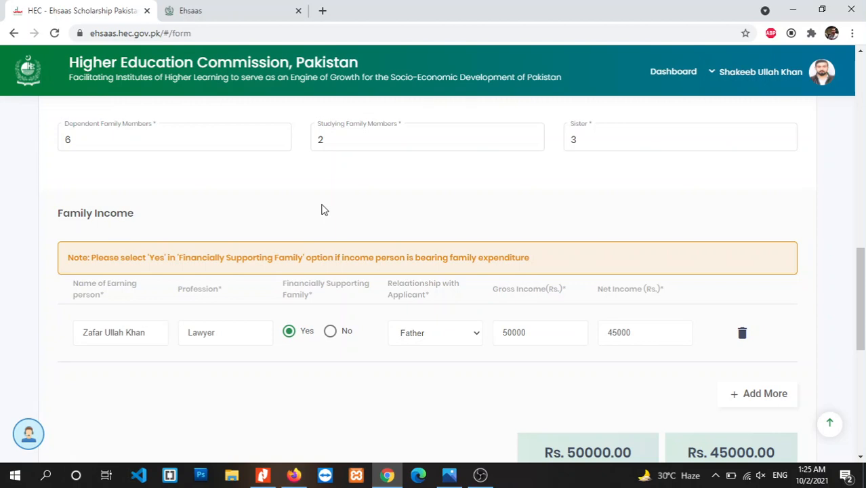
Replace the Family Income row with a new one: earner's name, profession Lawyer, relationship Father.
click(741, 345)
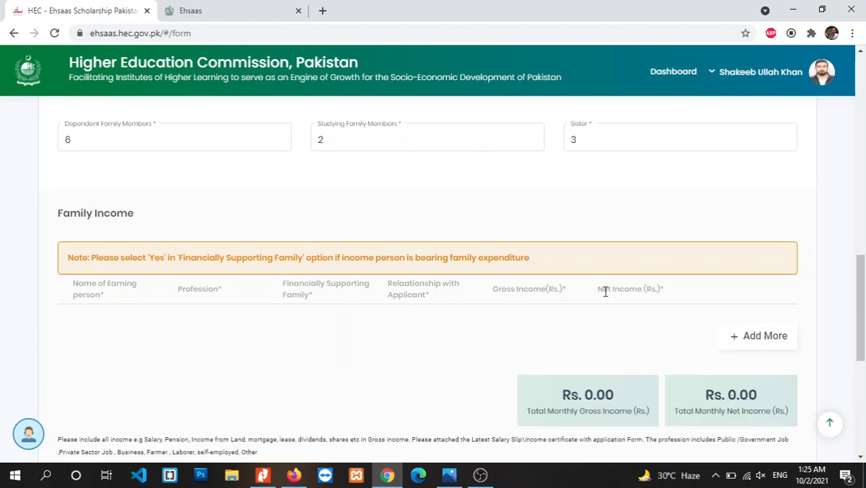
click(773, 336)
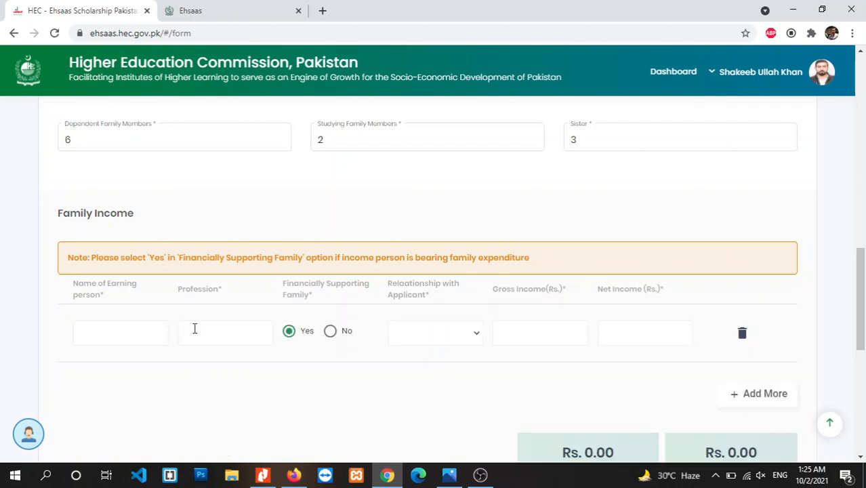
click(131, 327)
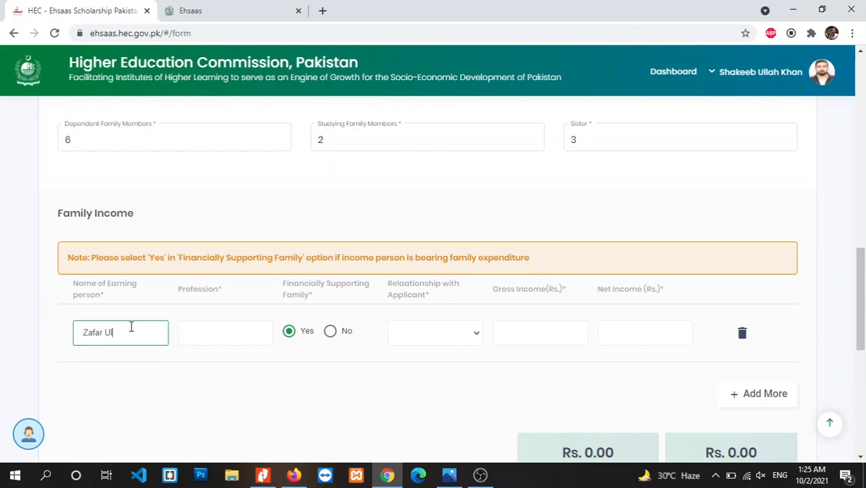
click(208, 336)
text(Lawyer)
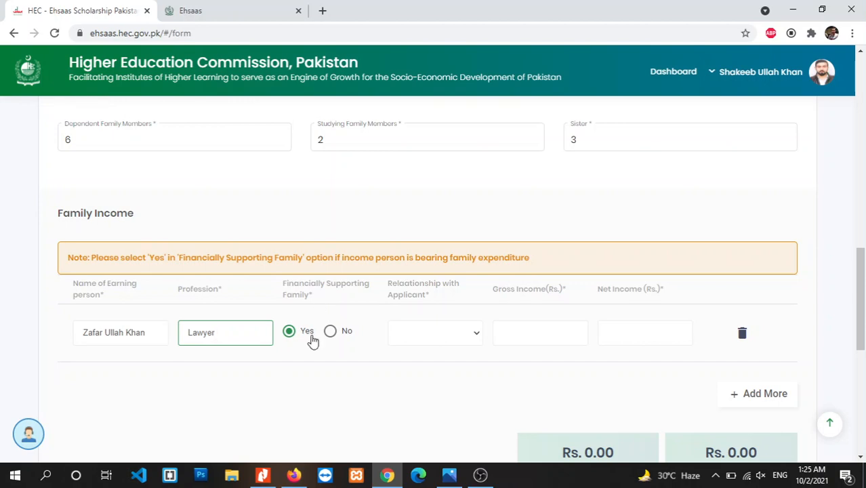
click(478, 334)
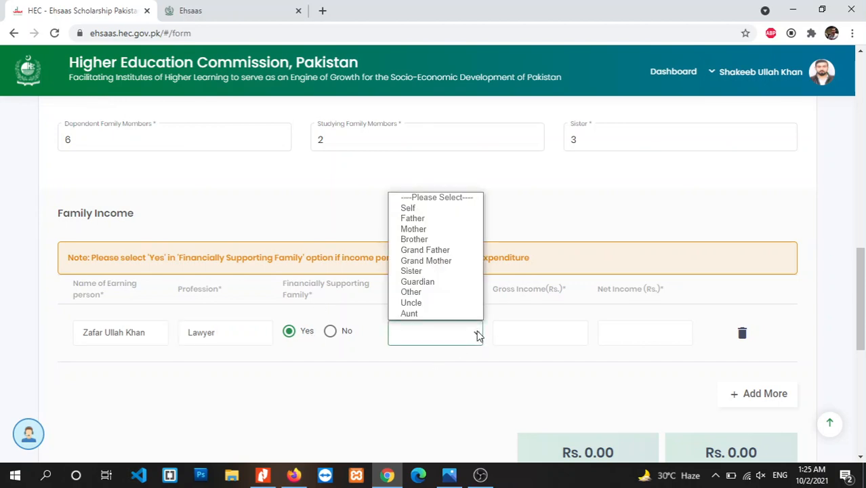
click(423, 219)
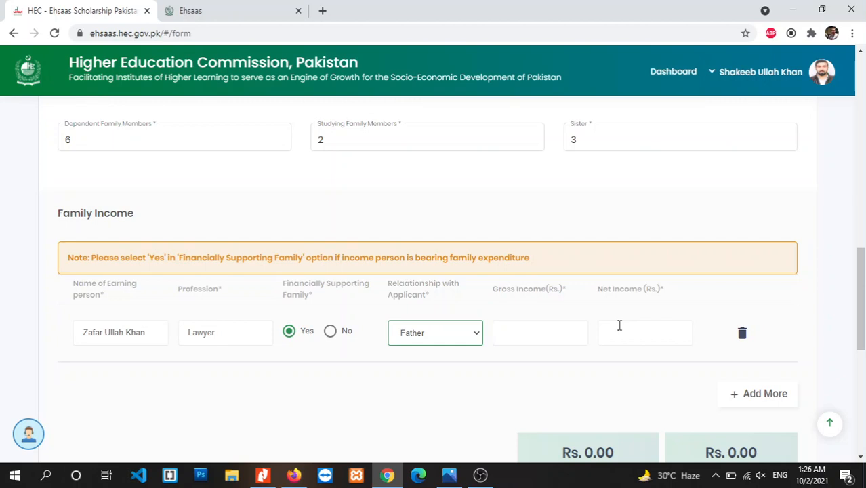
Enter gross income 50000 and net income 45000, then add and remove an extra empty row.
click(548, 332)
text(50000)
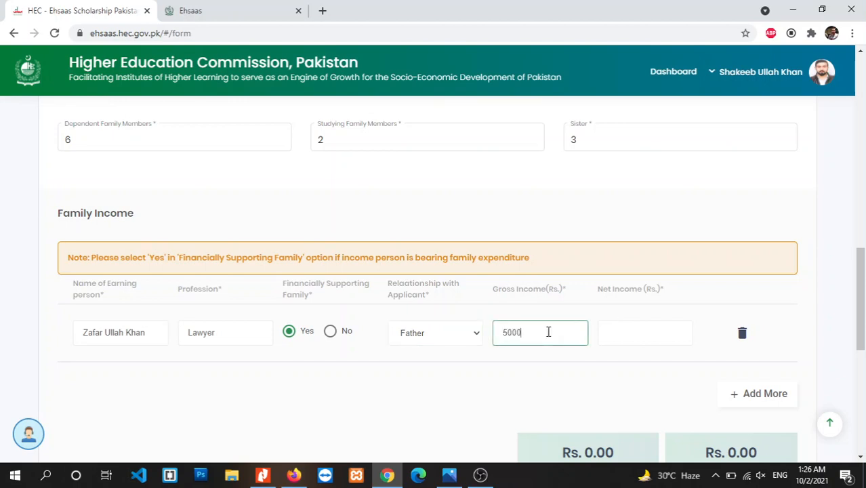
click(642, 327)
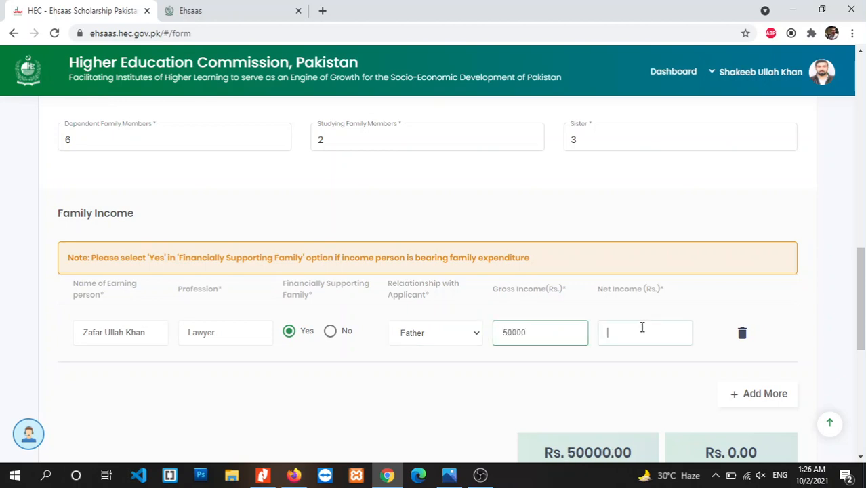
text(45000)
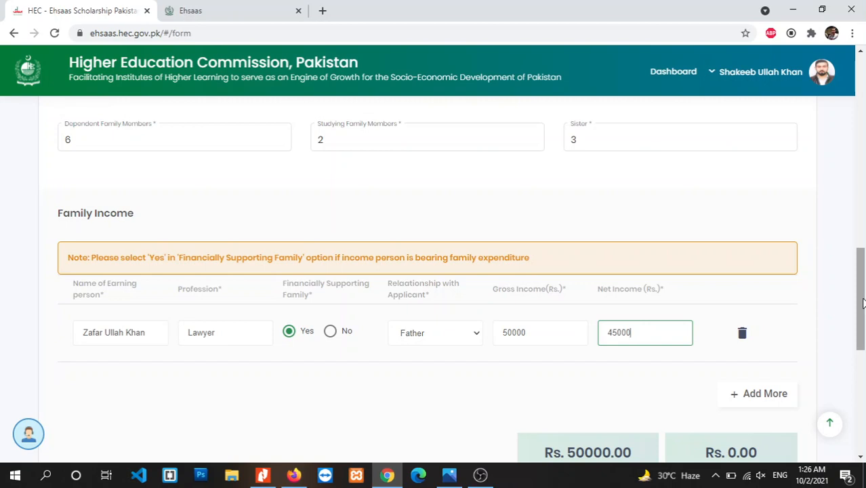
click(773, 403)
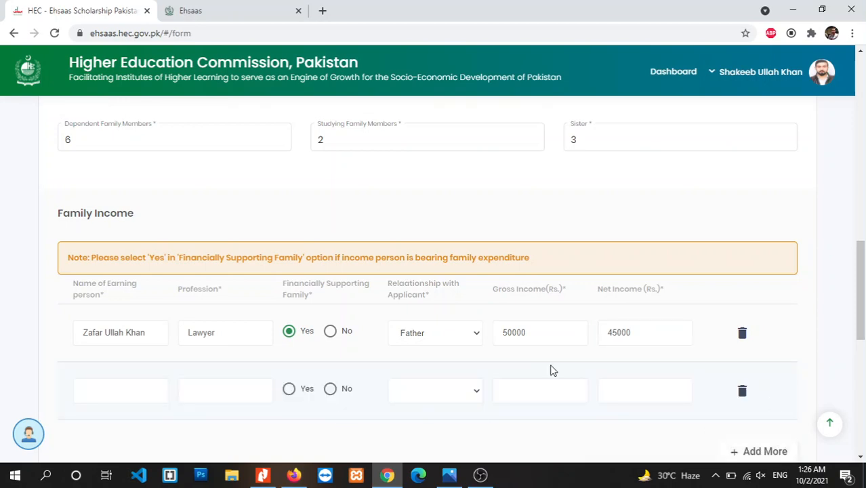
click(741, 395)
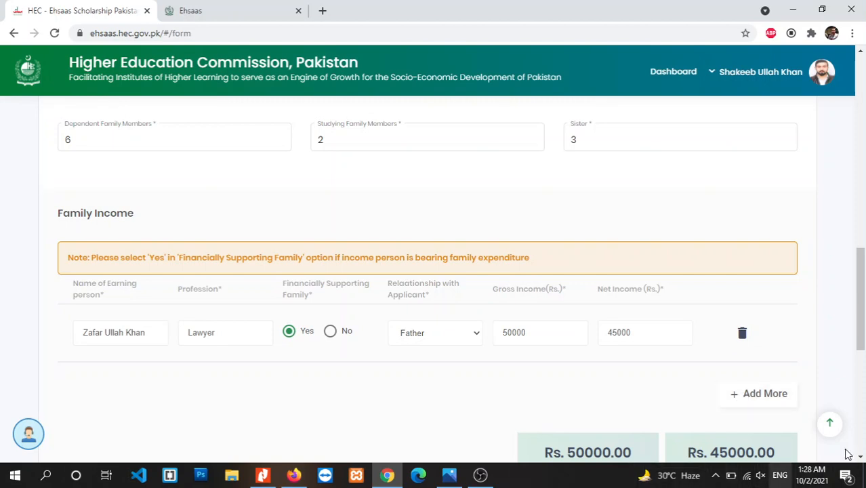
drag(863, 329, 863, 364)
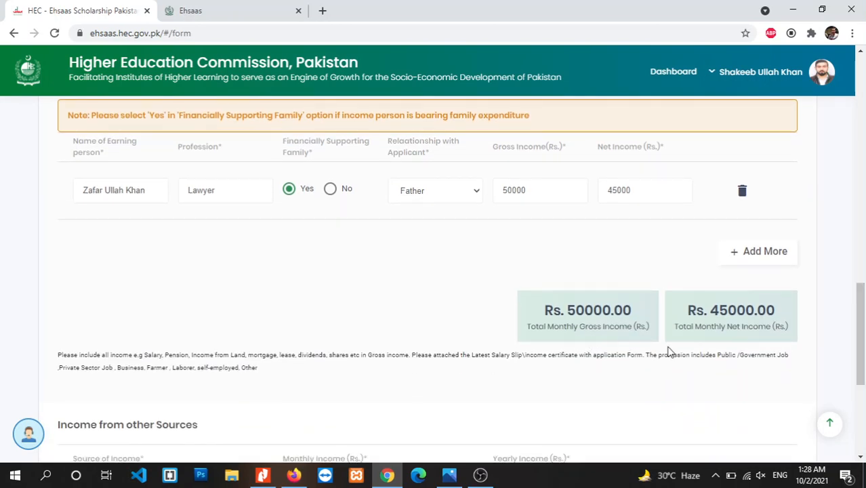
drag(864, 349, 863, 372)
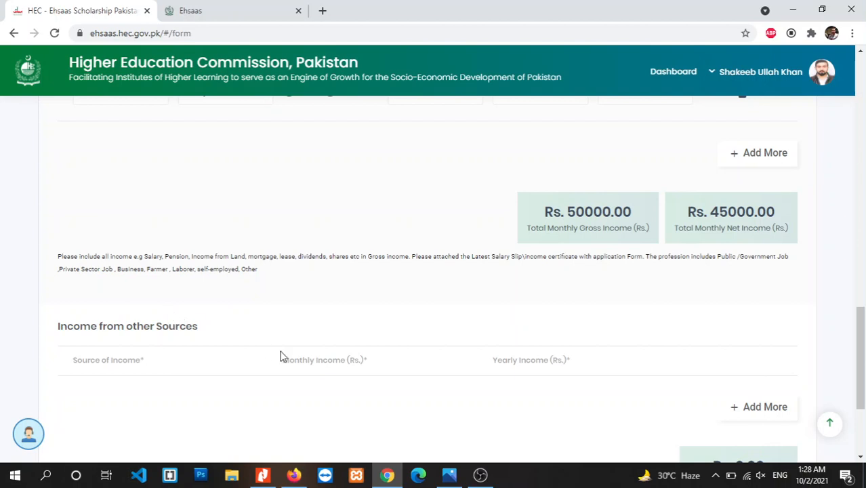
drag(863, 357, 863, 366)
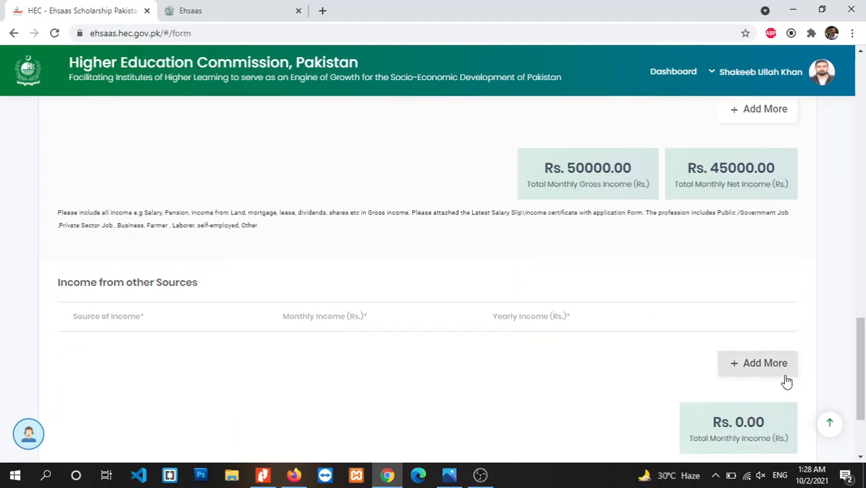
click(762, 369)
scroll(677, 376, down, 1)
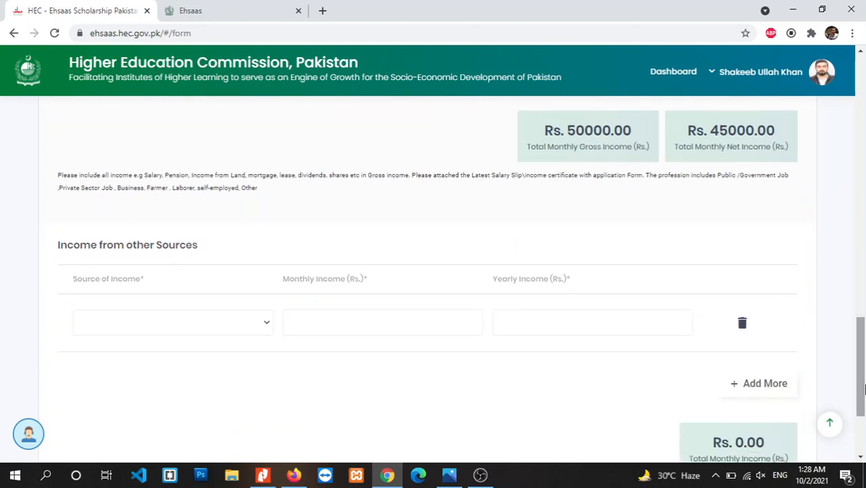
click(264, 326)
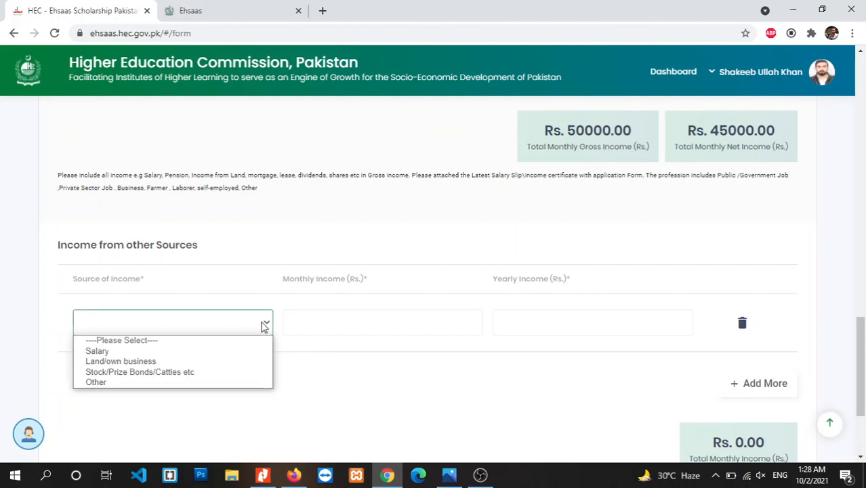
click(338, 349)
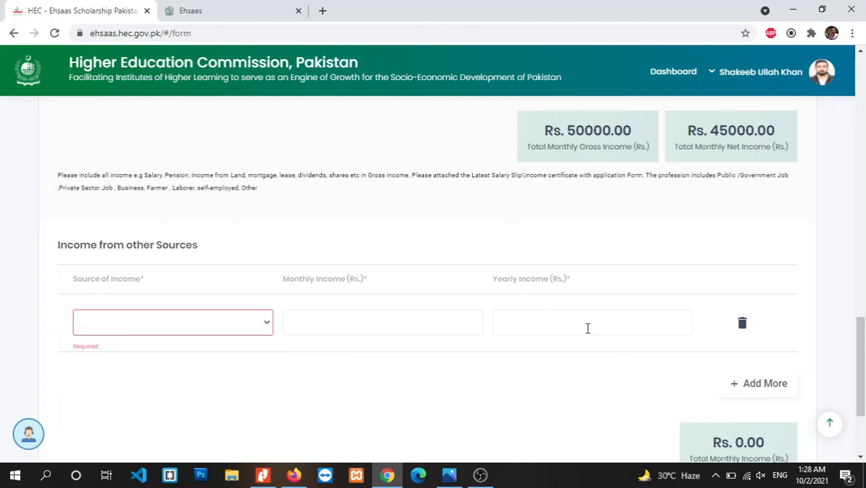
click(741, 324)
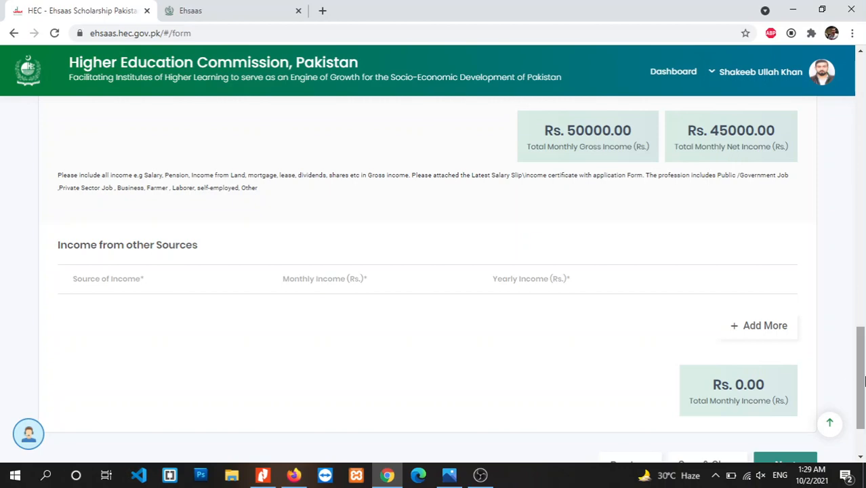
scroll(859, 364, down, 1)
scroll(861, 364, up, 2)
scroll(861, 364, down, 2)
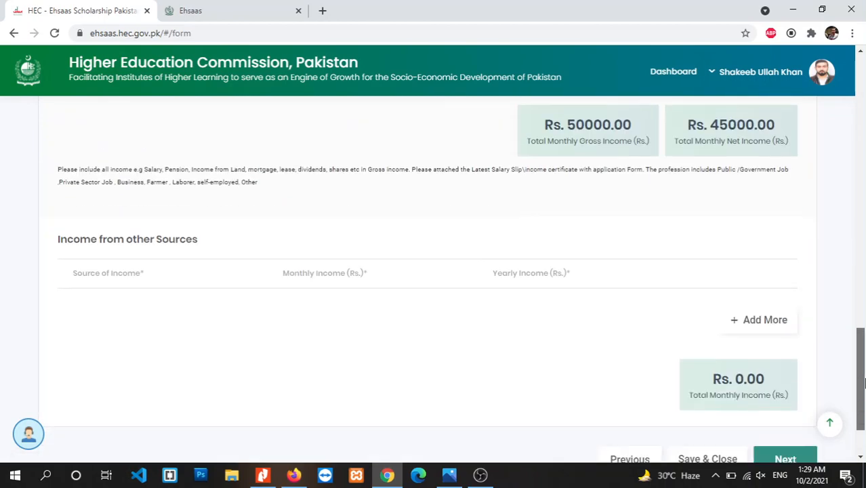
click(792, 398)
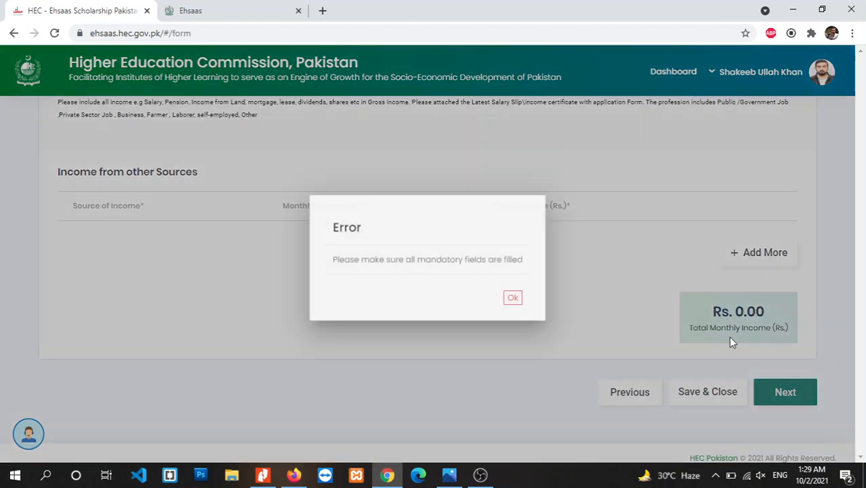
click(515, 294)
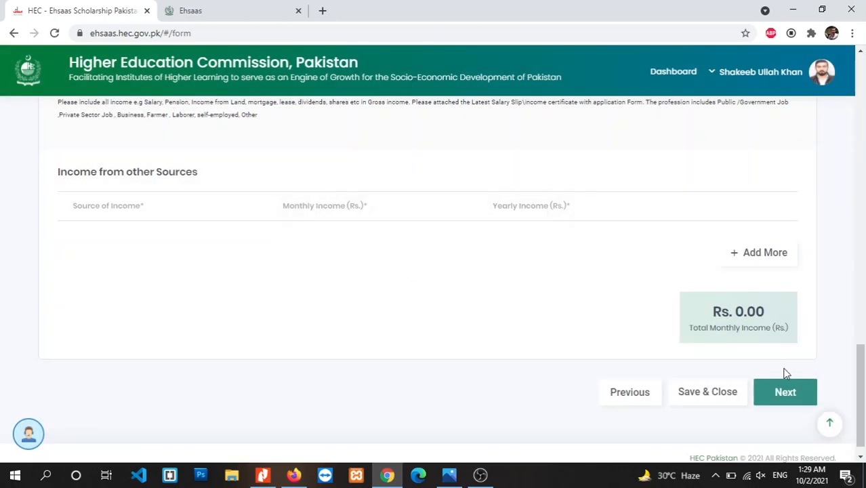
scroll(858, 307, up, 5)
mouse_move(858, 307)
mouse_down()
mouse_move(843, 223)
mouse_move(842, 120)
mouse_move(862, 313)
mouse_up()
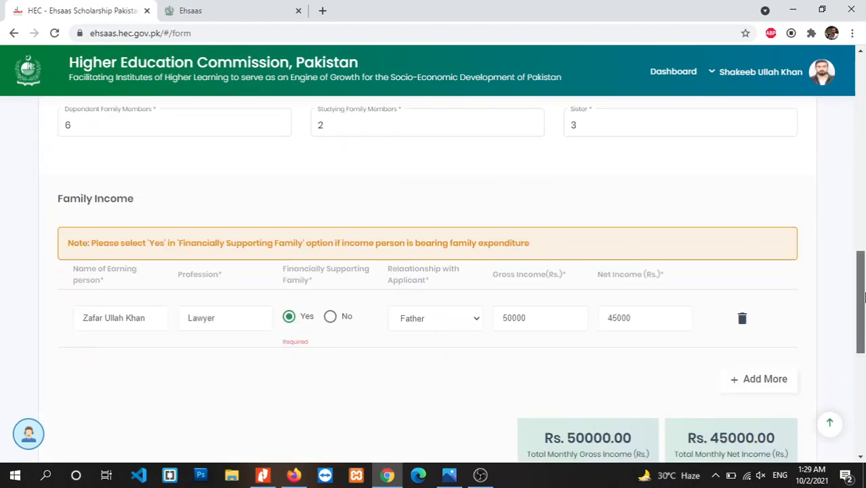
Mark the father as financially supporting with gross 50000 and net 45000, then continue to Expenditure.
click(329, 317)
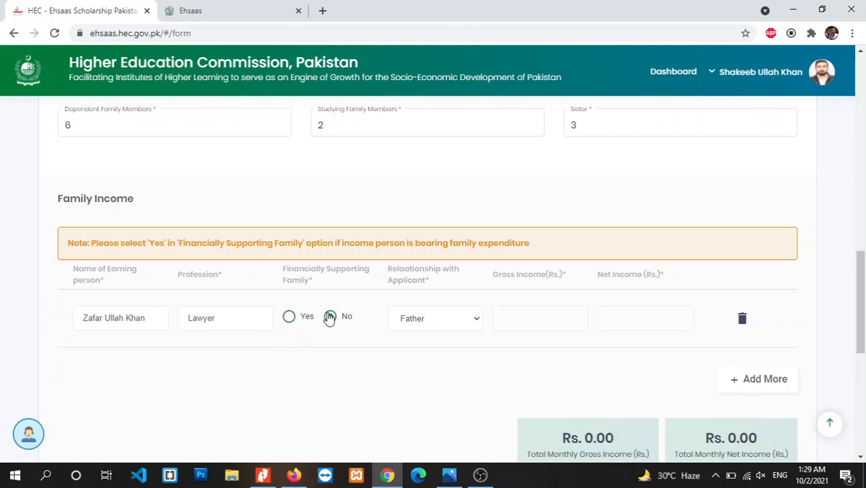
click(290, 320)
click(530, 323)
text(50000)
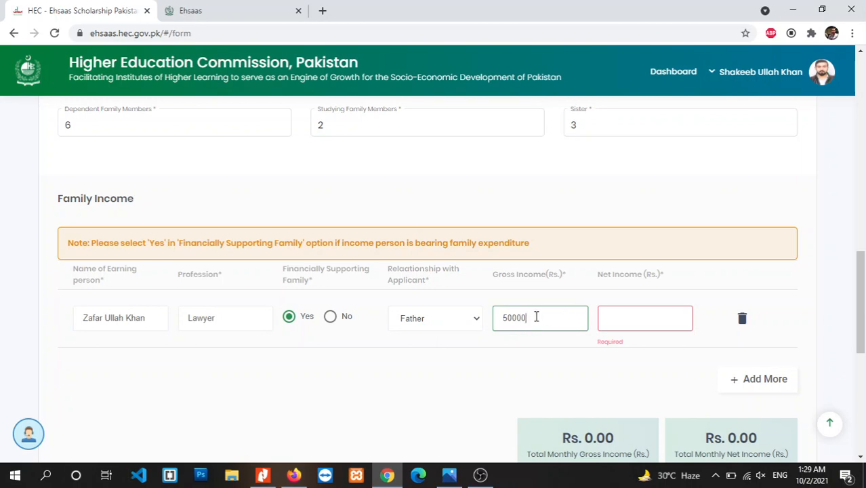
click(634, 322)
text(45000)
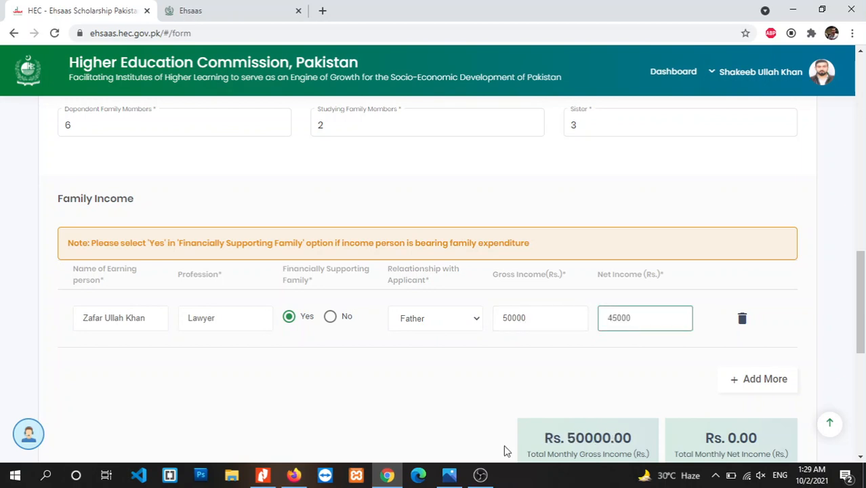
click(437, 379)
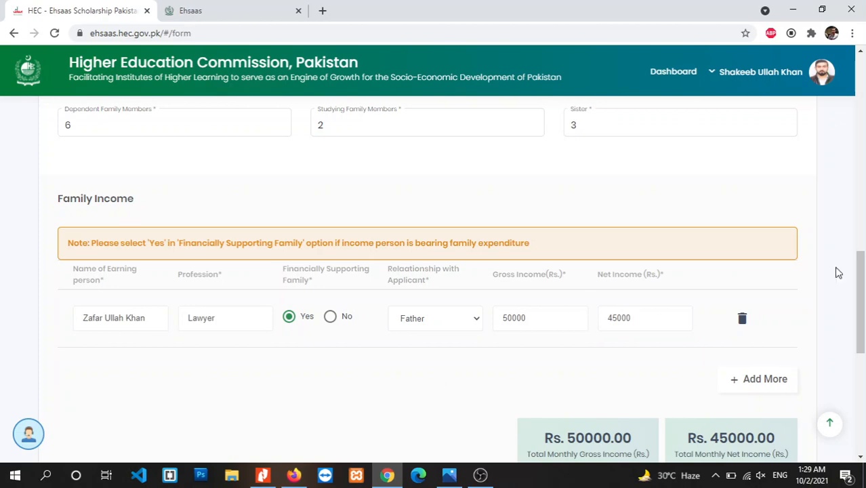
drag(860, 310, 863, 396)
click(787, 405)
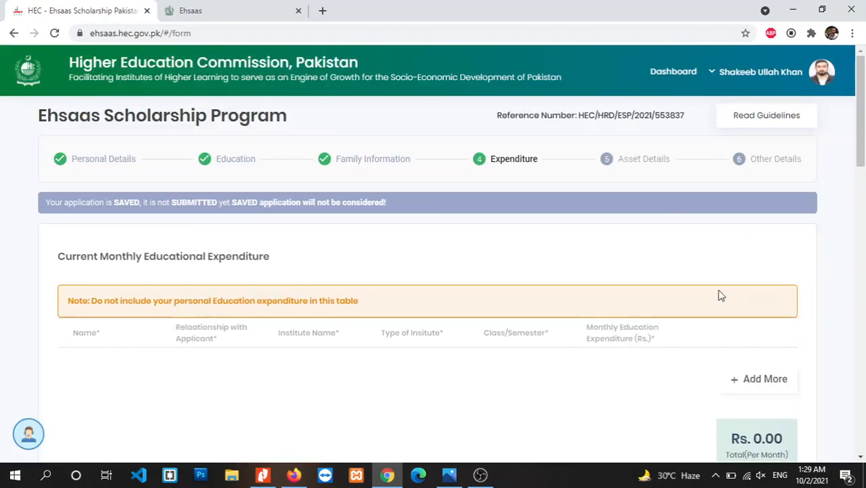
Add and then delete an empty family educational expenditure row, keeping the total at Rs. 0.00.
drag(860, 130, 861, 134)
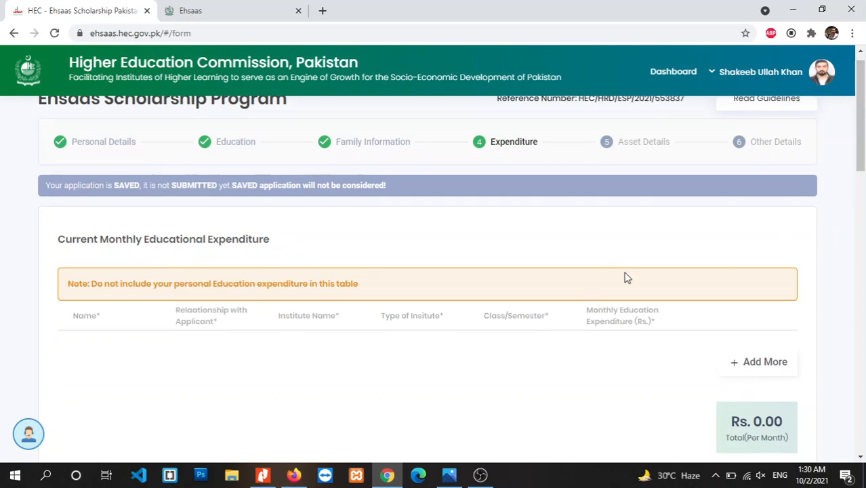
drag(862, 156, 862, 176)
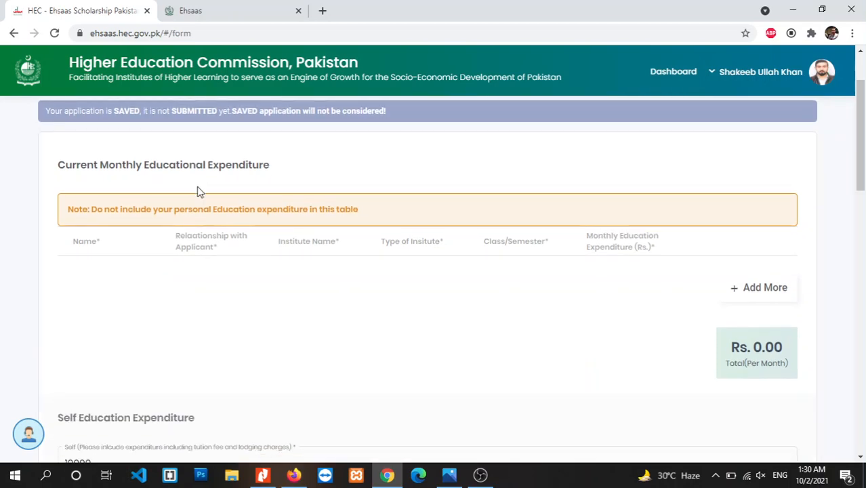
drag(861, 157, 863, 128)
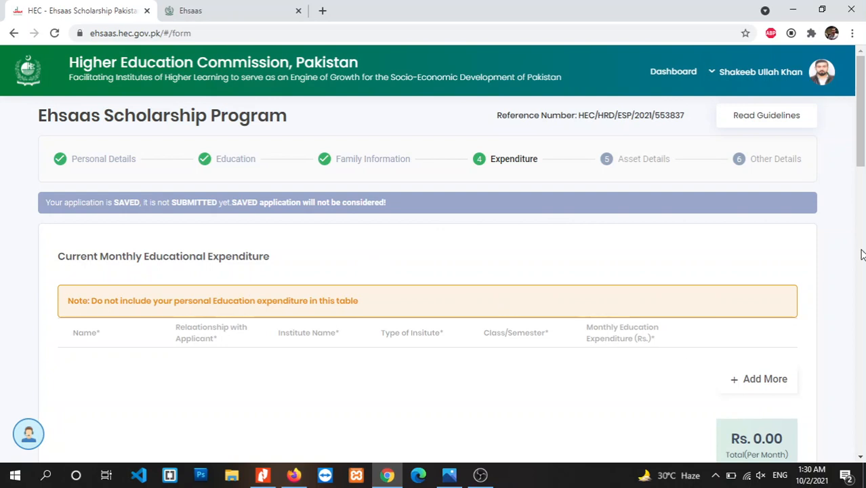
drag(865, 120, 864, 140)
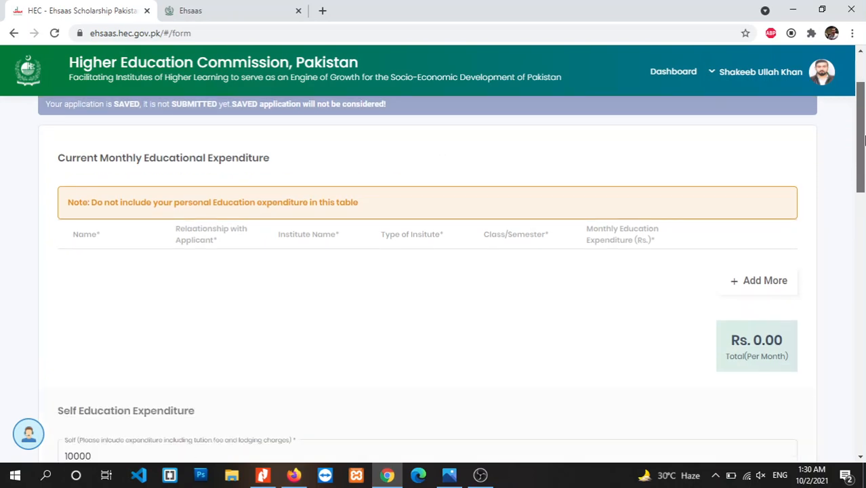
click(747, 275)
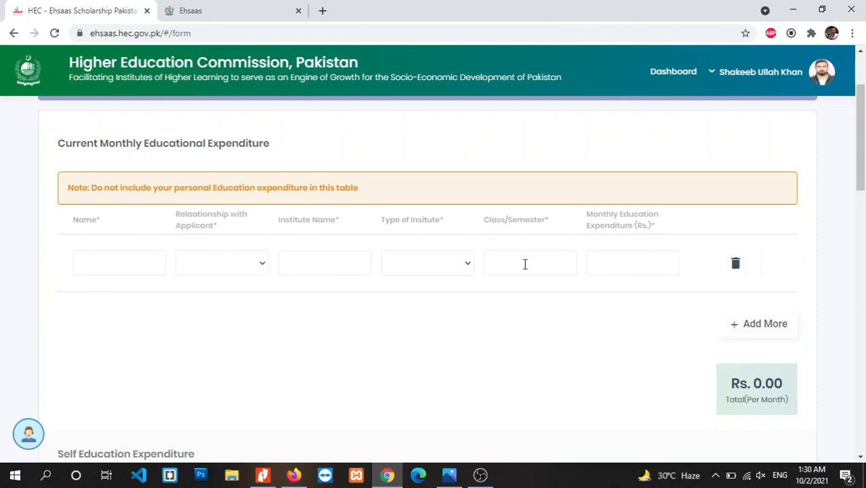
click(731, 267)
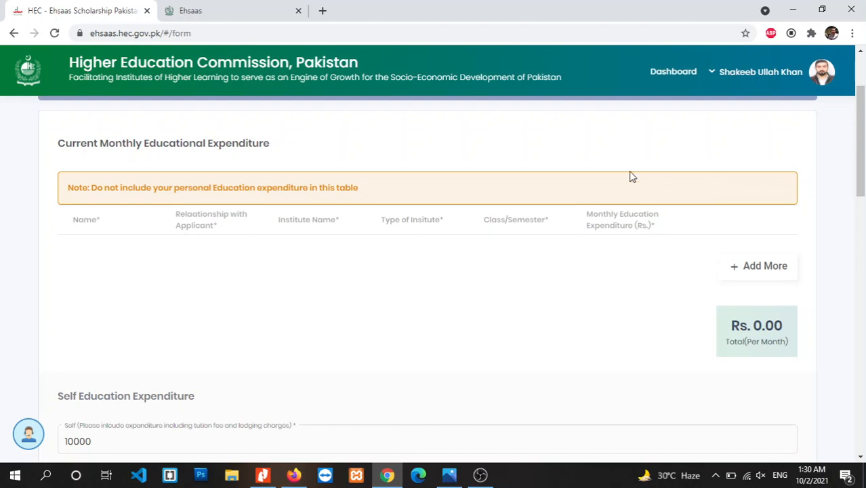
drag(859, 190, 860, 171)
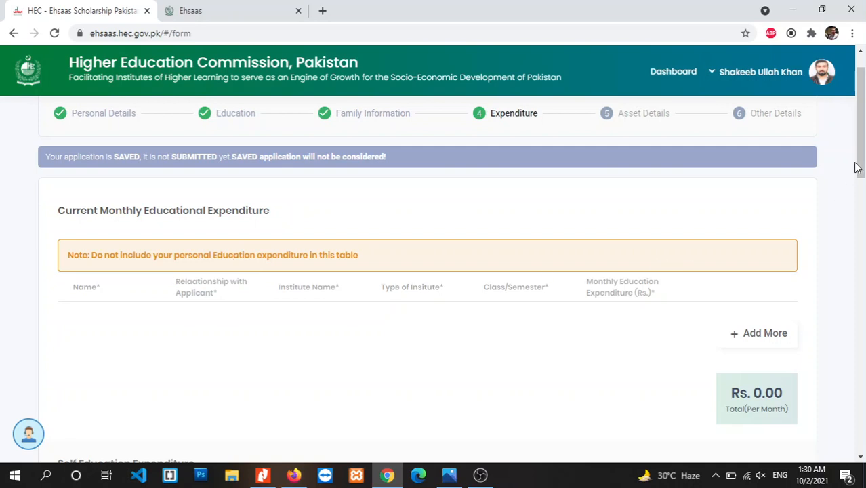
scroll(862, 155, down, 1)
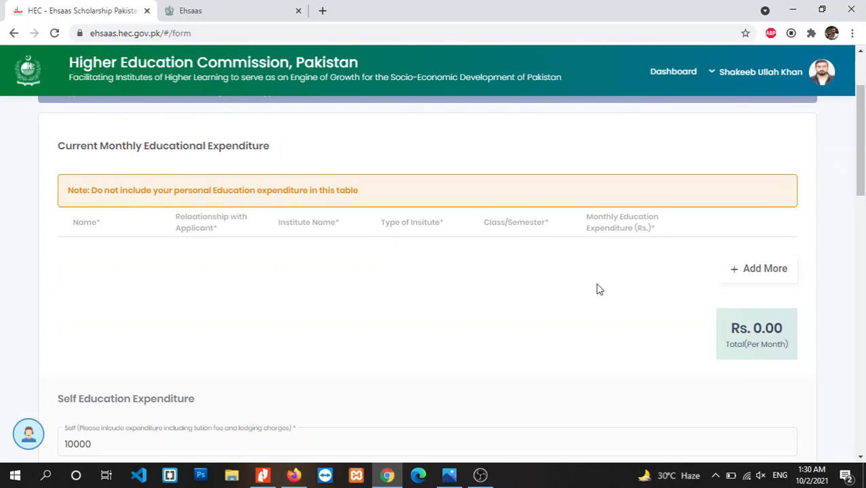
click(737, 271)
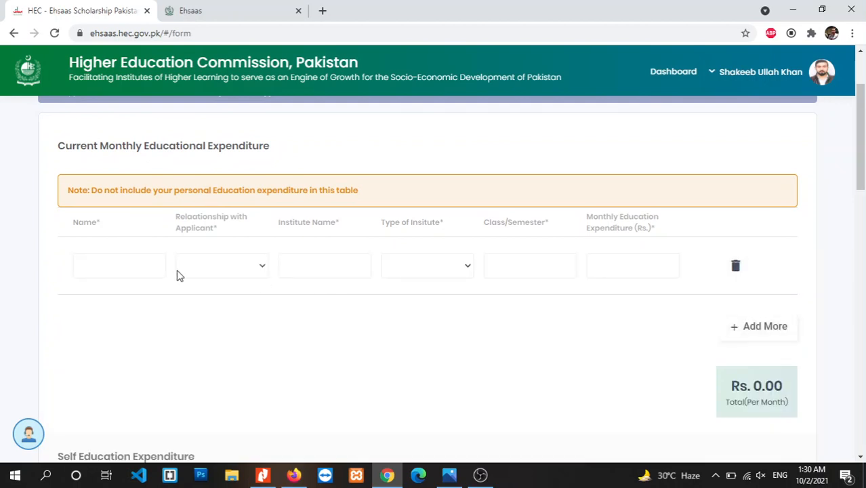
click(141, 265)
click(256, 268)
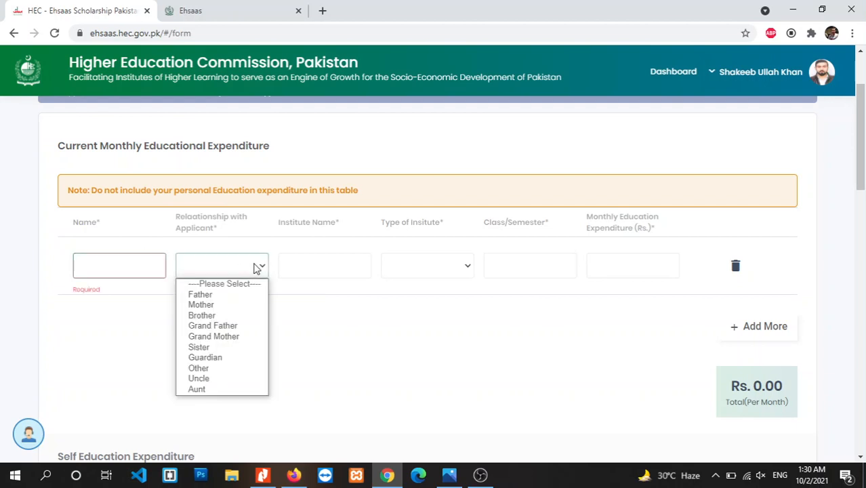
click(317, 274)
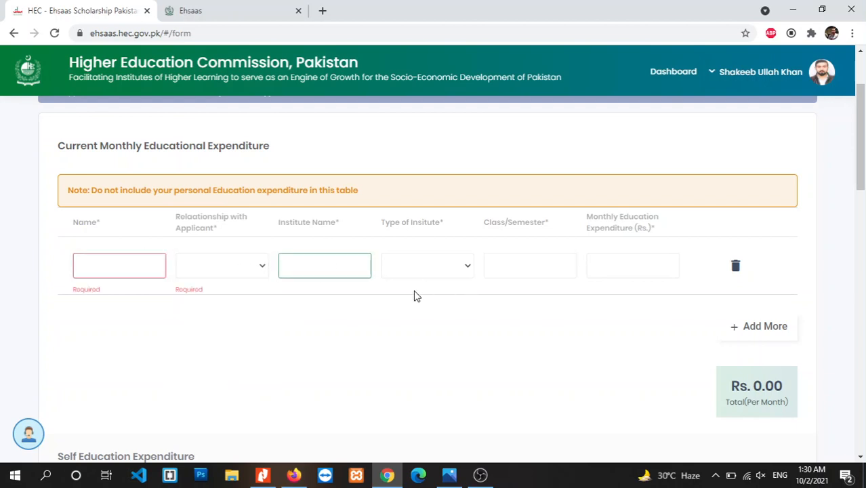
click(742, 272)
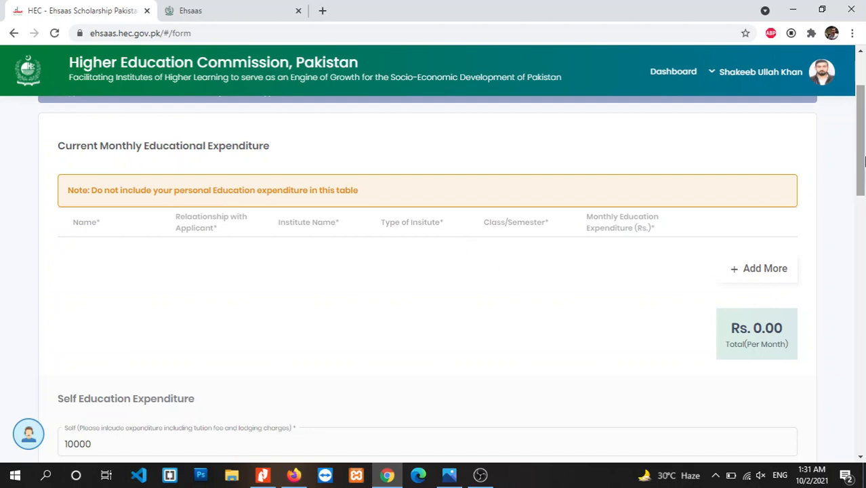
drag(864, 160, 864, 183)
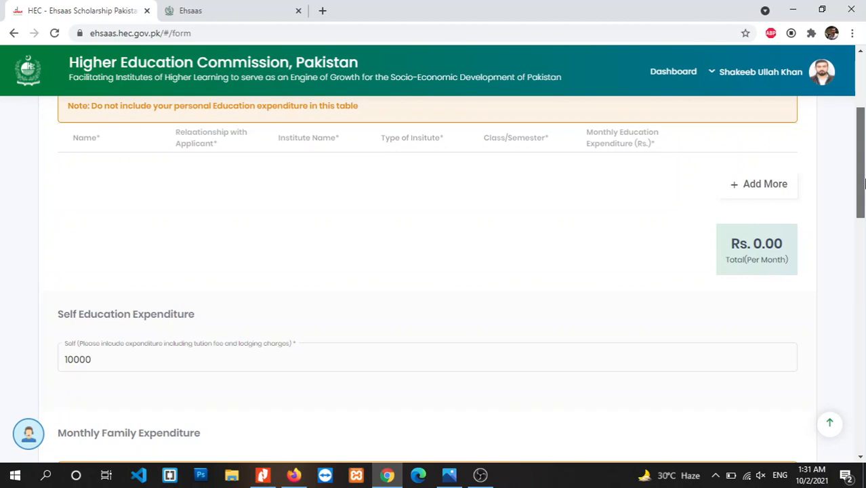
Scroll down to the Monthly Family Expenditure averages: telephone 2400, electricity 2000, gas 1500.
drag(864, 183, 864, 206)
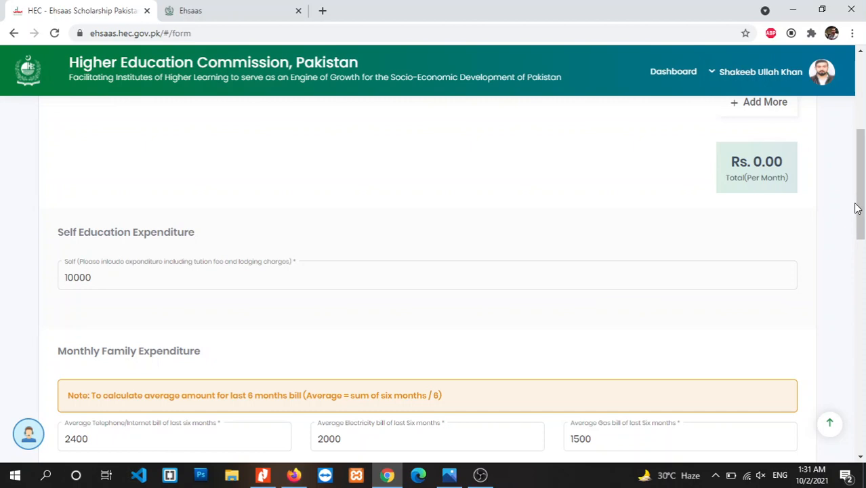
drag(857, 208, 860, 214)
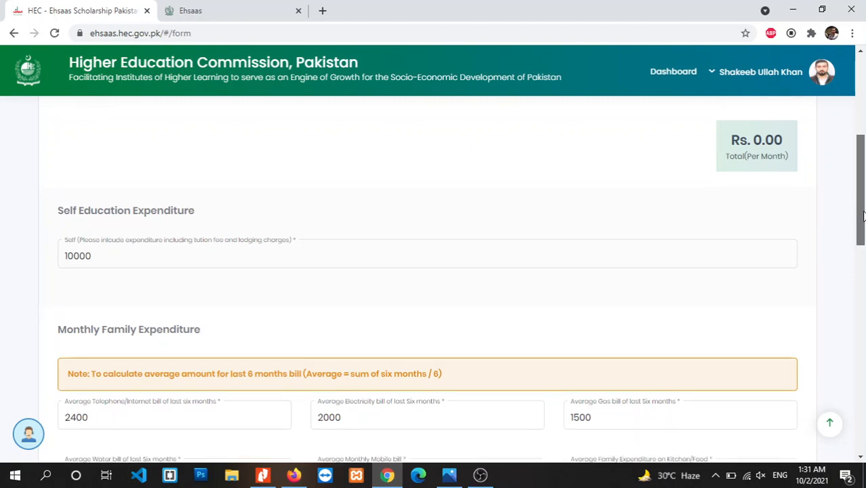
drag(863, 215, 863, 262)
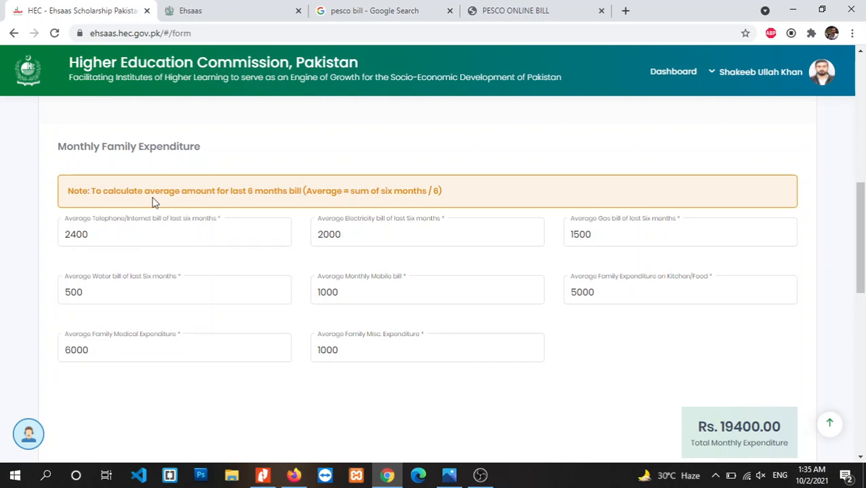
Delete the 2400 amount from the average telephone/internet bill field.
click(124, 231)
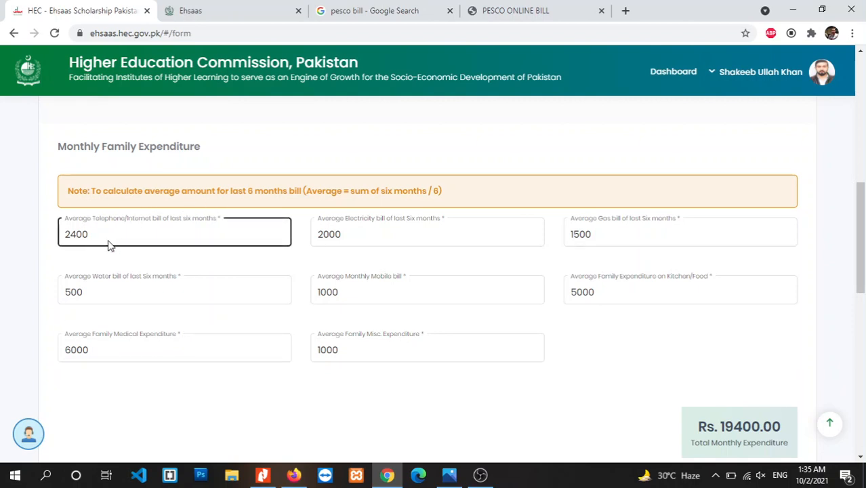
double_click(102, 235)
key(BackSpace)
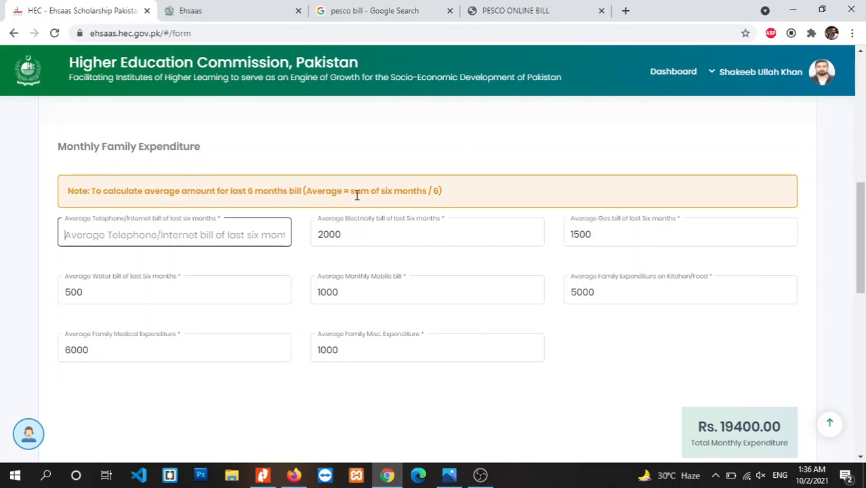
Review the March–July monthly amounts on the PESCO electricity bill.
click(533, 17)
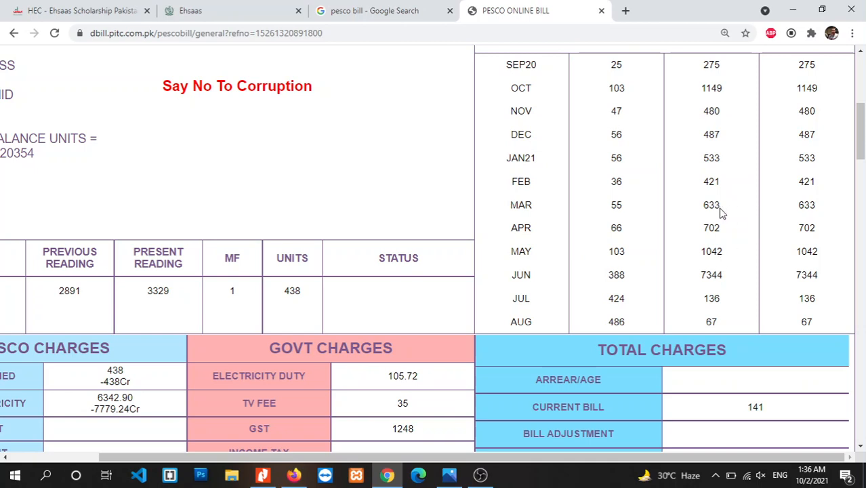
drag(709, 205, 719, 321)
click(720, 321)
Re-enter 2400 as the average telephone/internet bill on the expenditure form.
click(137, 9)
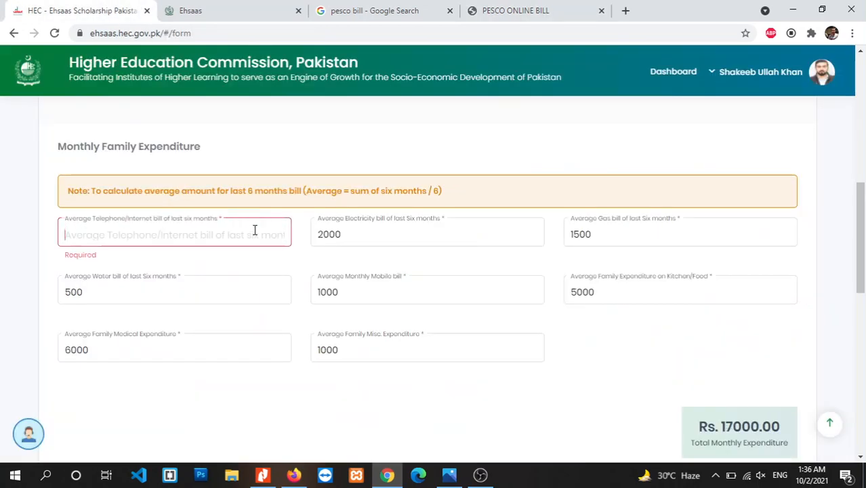
text(2400)
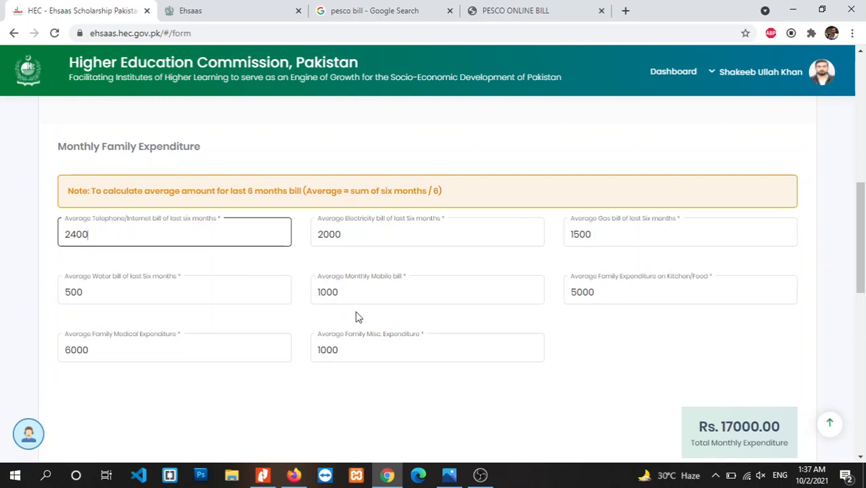
drag(859, 259, 859, 266)
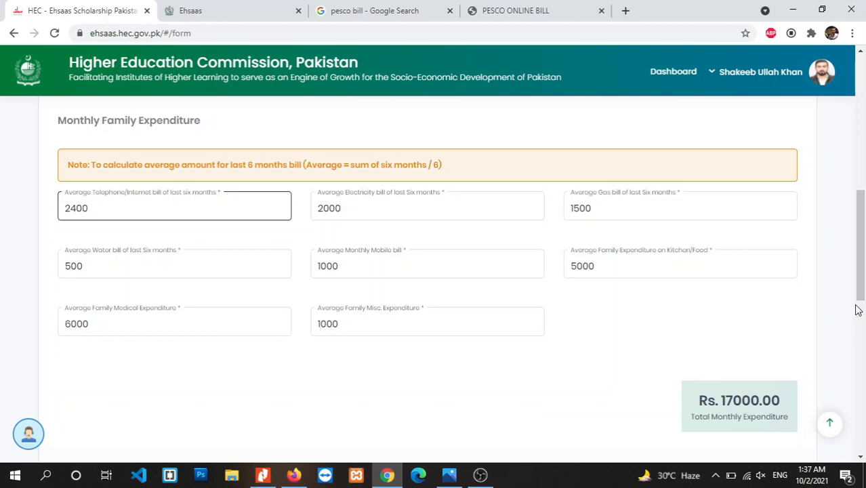
Keep Village House as house type and Pucca House as structure.
scroll(858, 303, down, 1)
scroll(861, 306, down, 3)
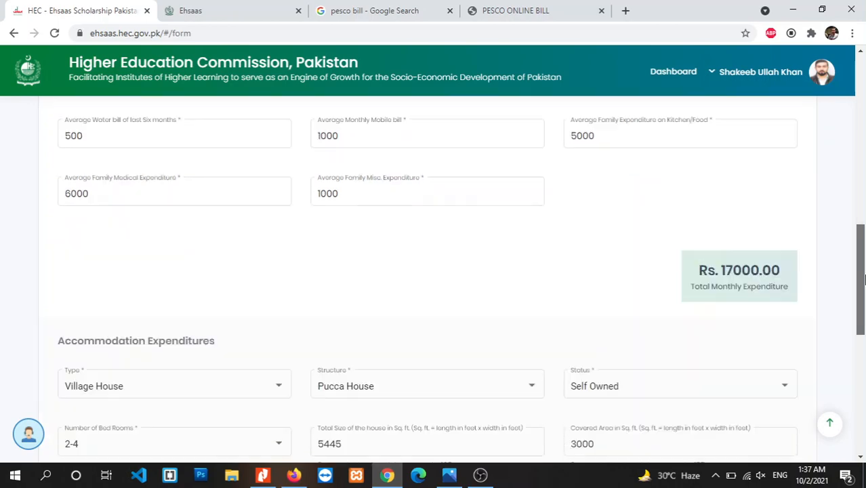
drag(864, 317, 863, 324)
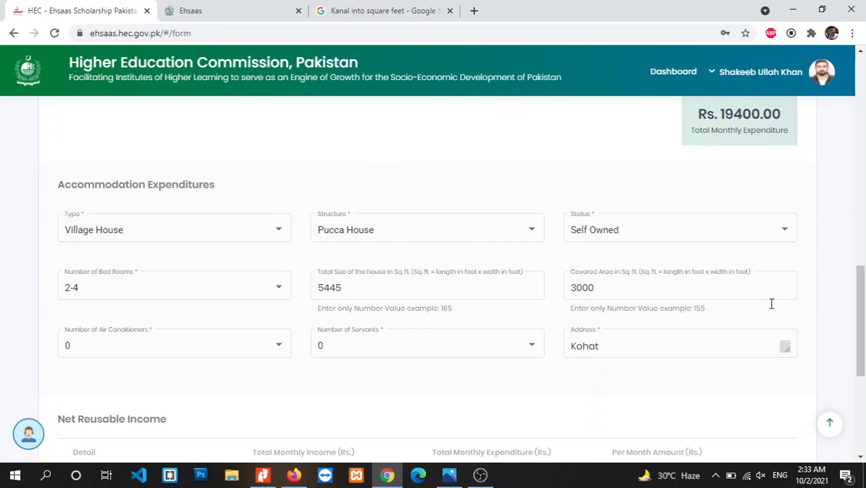
scroll(841, 331, down, 1)
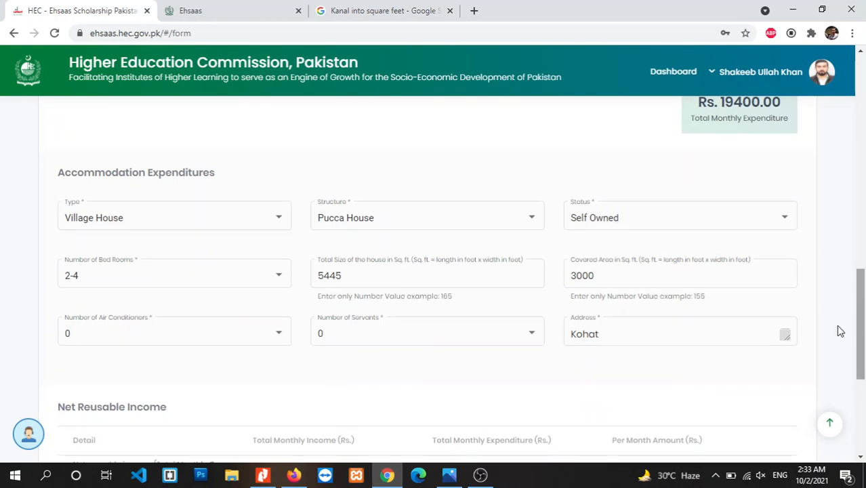
click(267, 218)
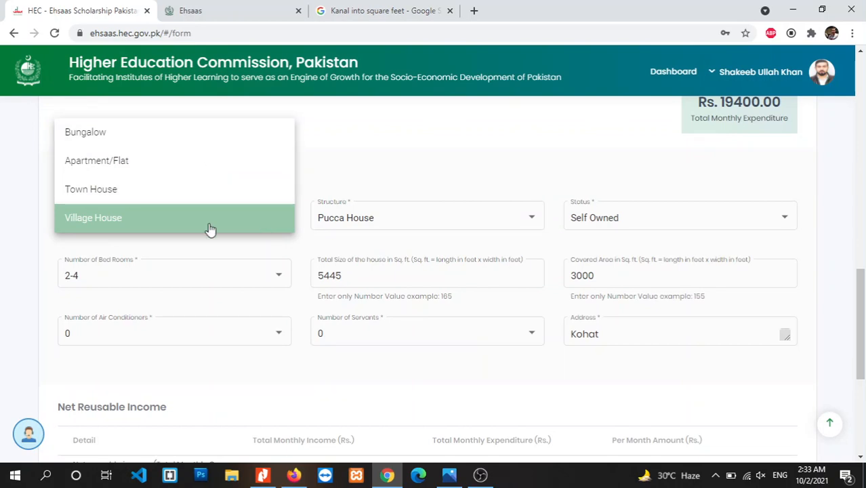
click(387, 175)
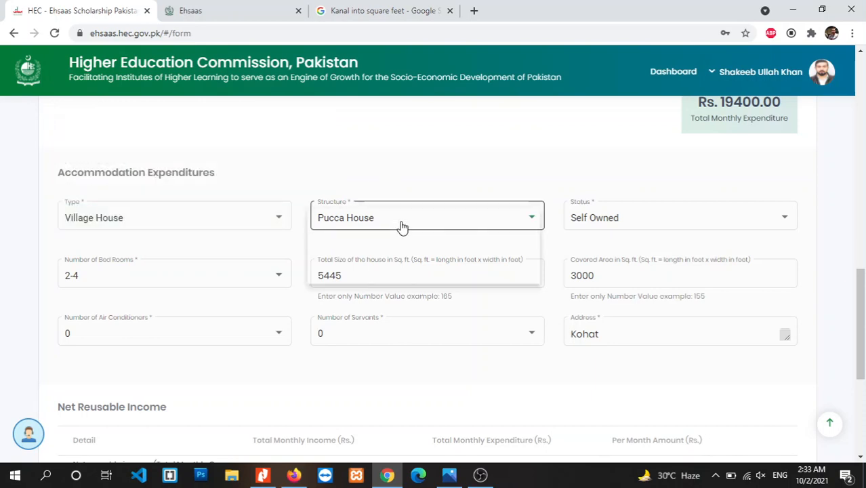
click(400, 226)
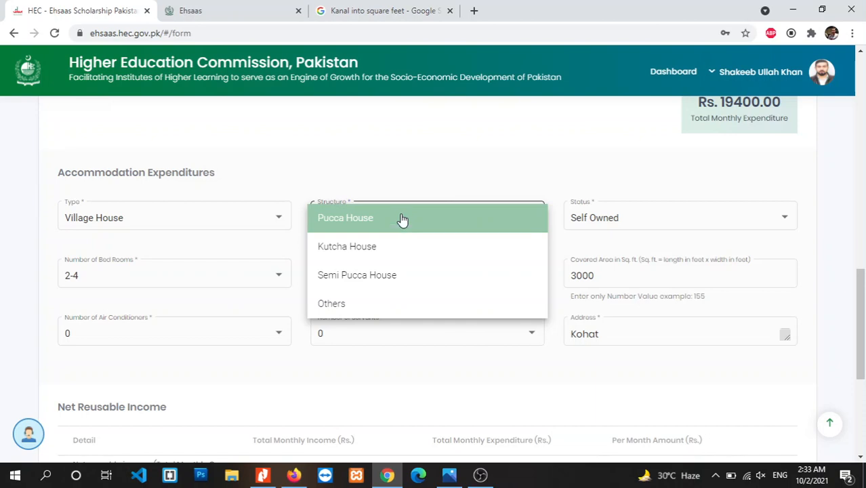
click(402, 225)
Set status back to Self Owned, keep 2-4 bedrooms, and check the kanal-to-square-feet search for total size.
click(572, 222)
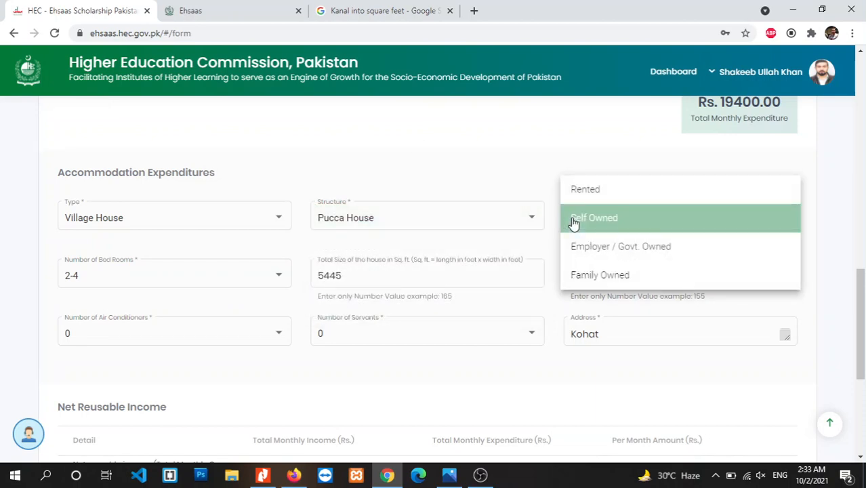
click(602, 246)
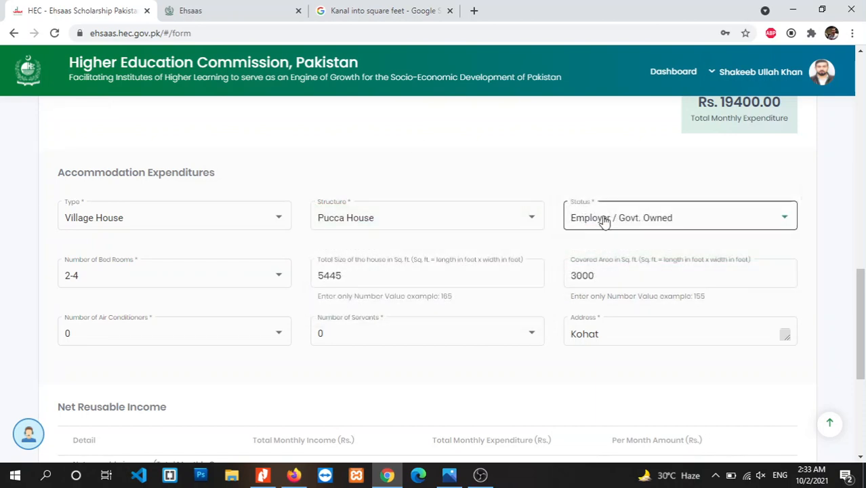
click(604, 222)
click(603, 190)
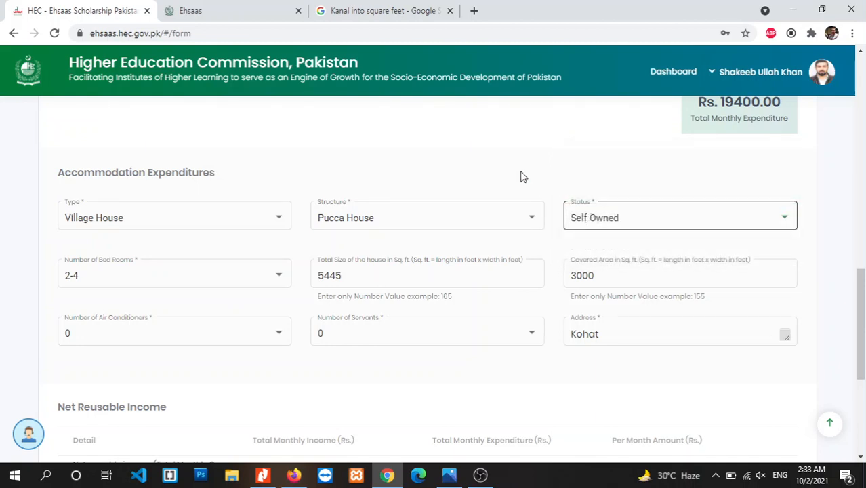
click(178, 278)
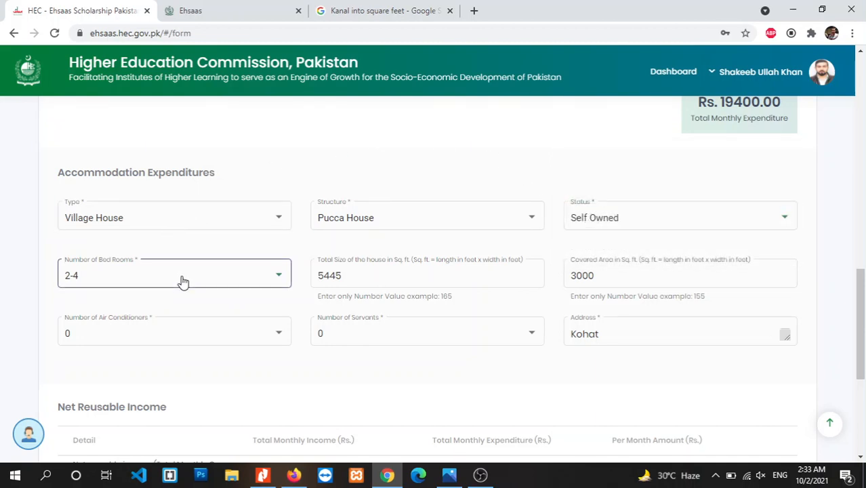
click(347, 386)
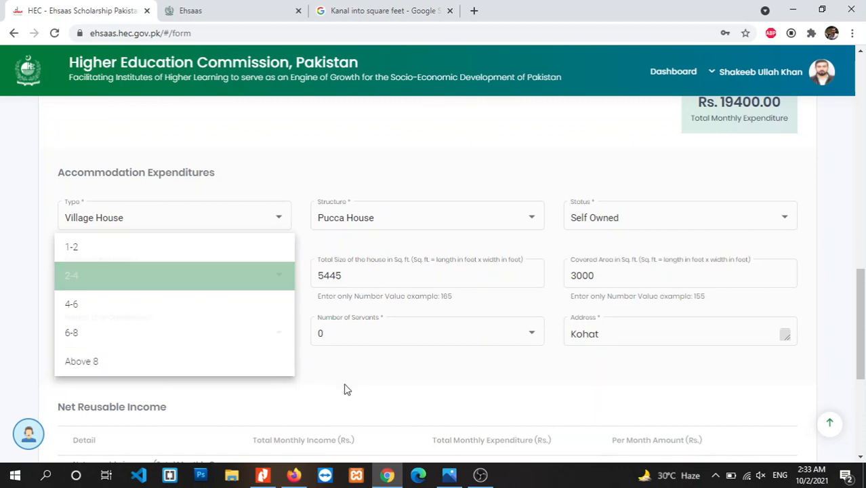
click(363, 269)
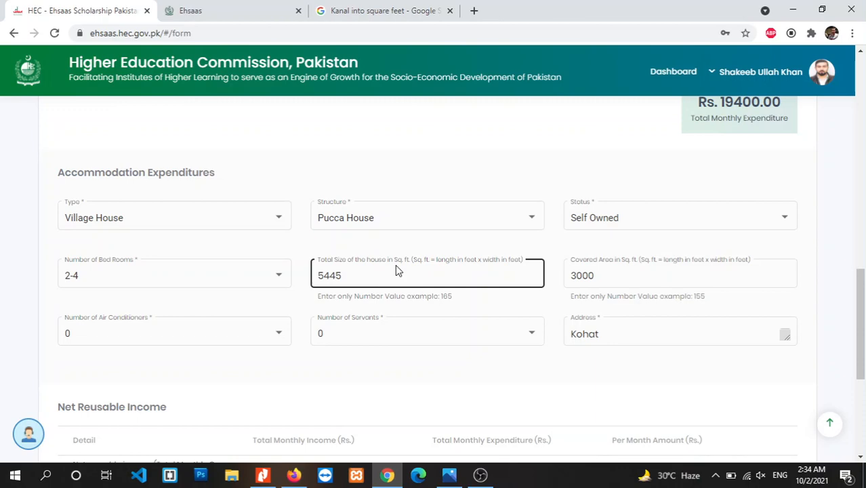
click(370, 8)
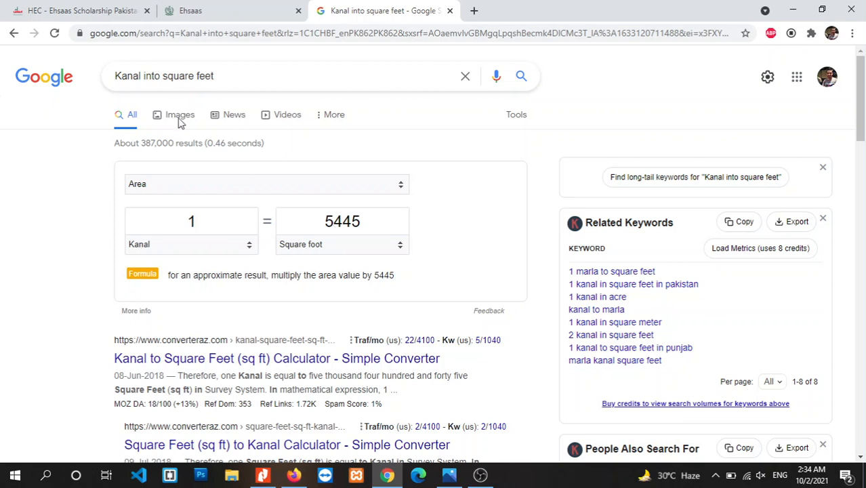
Search marla to square feet and set the converter to 10 marla (2722.51 sq ft).
double_click(124, 77)
text(marla)
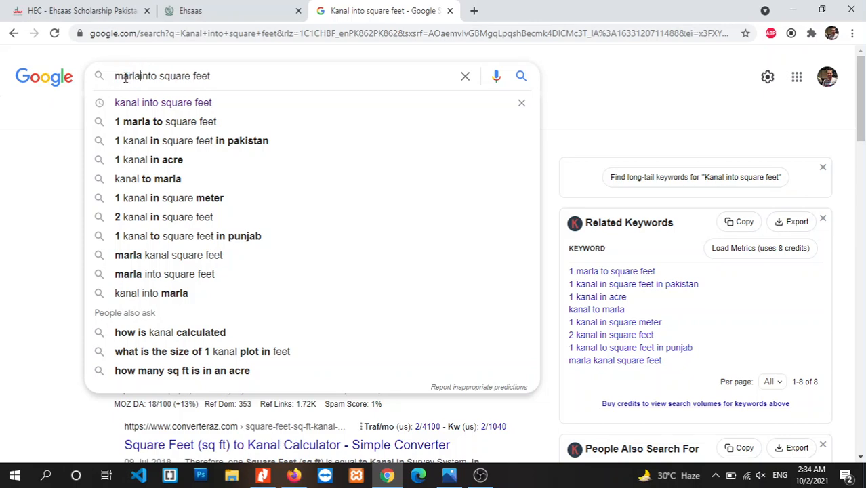
key(Return)
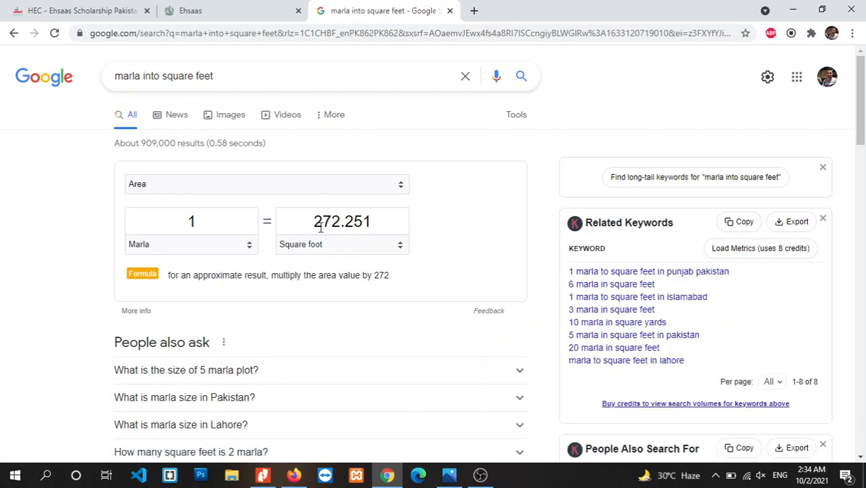
double_click(231, 211)
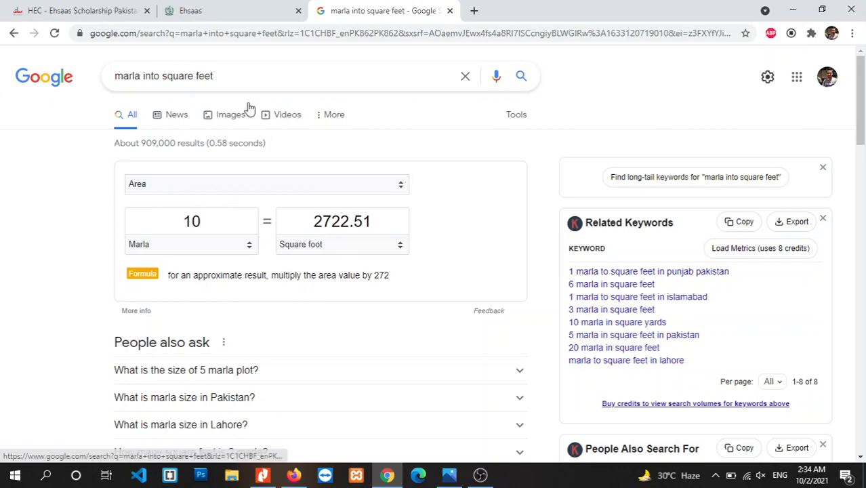
click(78, 10)
Check the Covered Area field, leaving its value unchanged.
click(576, 269)
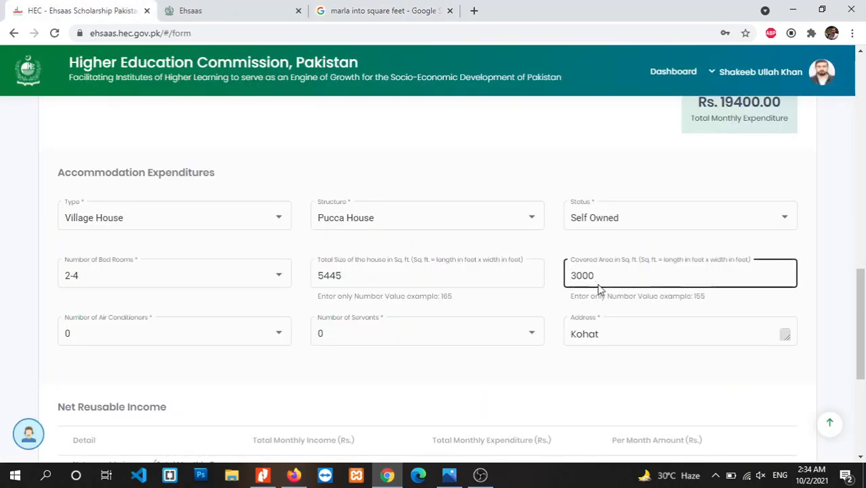
click(419, 246)
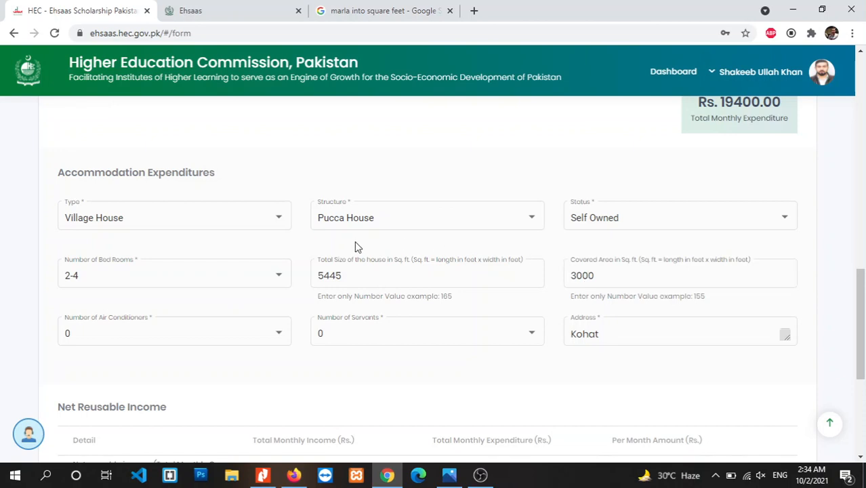
click(603, 283)
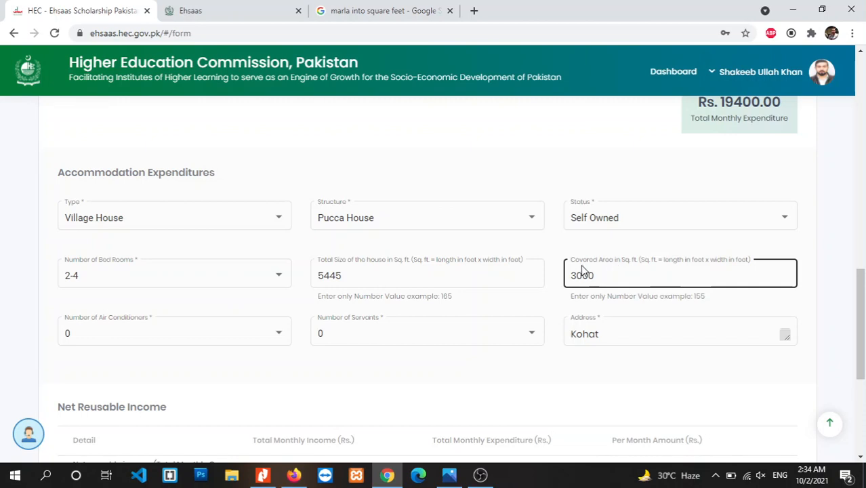
click(592, 290)
click(605, 275)
click(554, 275)
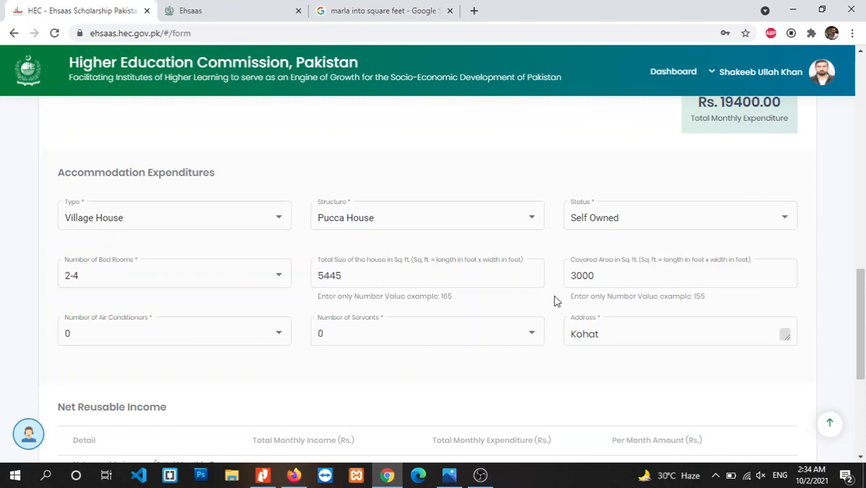
Set air conditioners and servants to 0, leave other accommodation empty, and go to Asset Details.
scroll(865, 332, down, 1)
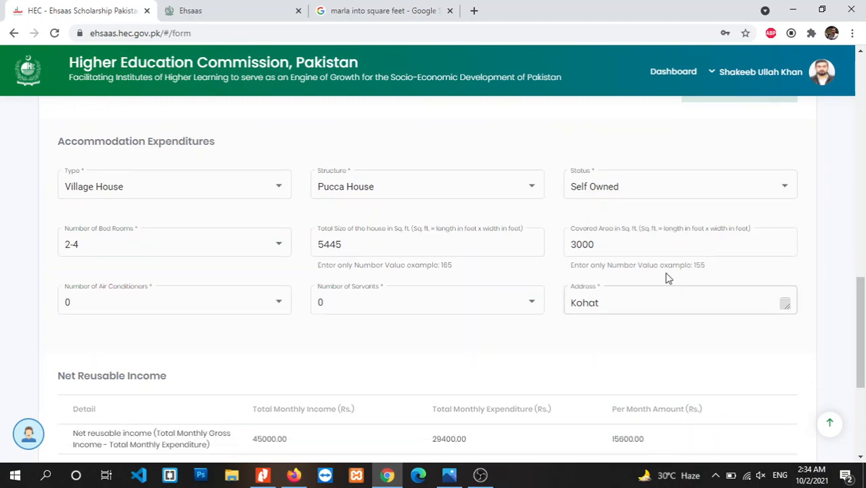
click(236, 312)
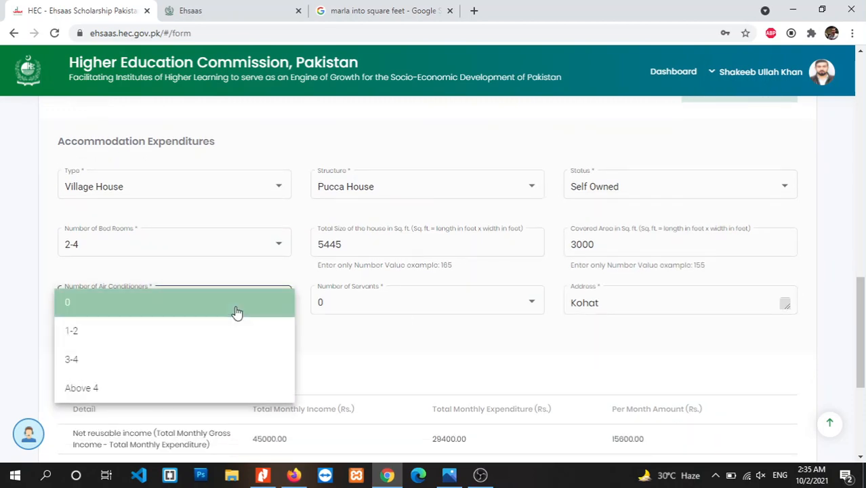
click(261, 301)
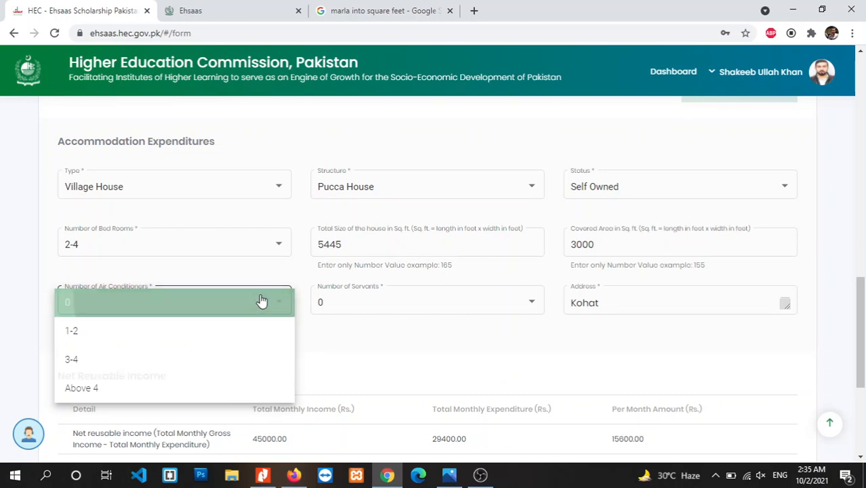
click(403, 299)
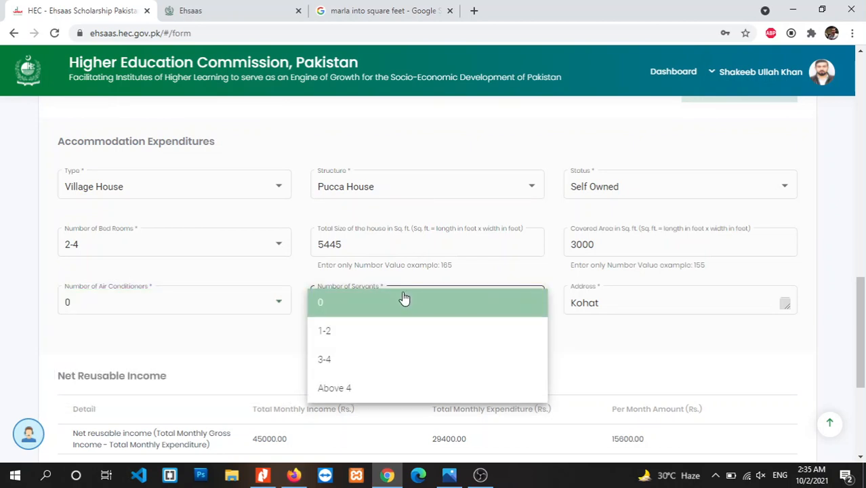
click(450, 296)
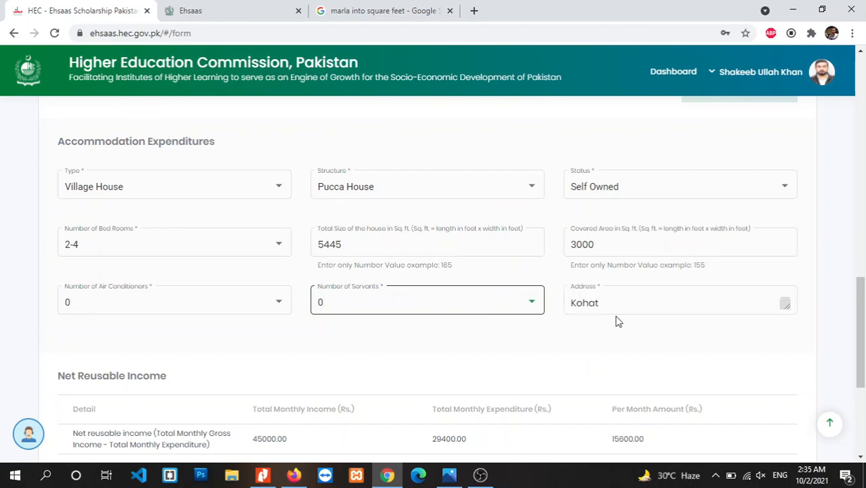
scroll(859, 332, down, 1)
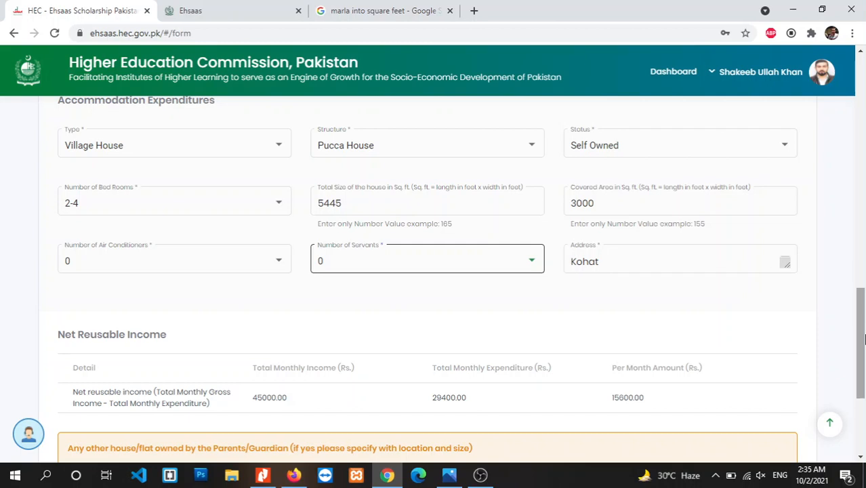
scroll(864, 338, down, 2)
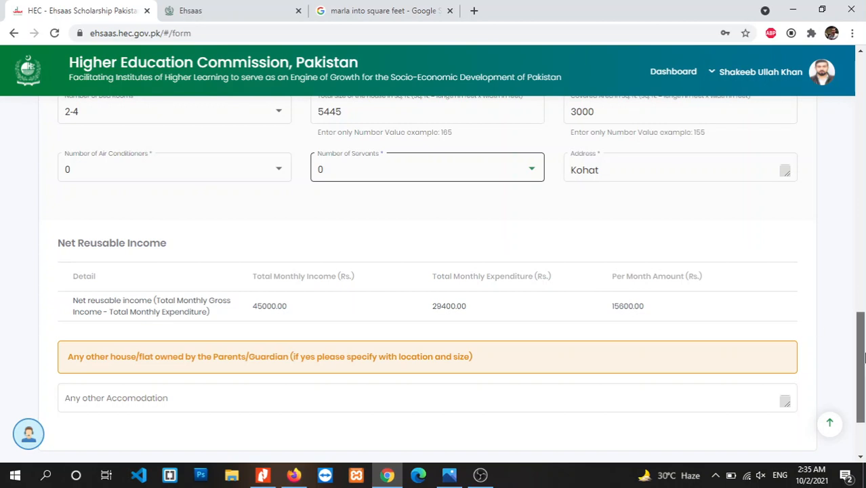
drag(862, 357, 863, 386)
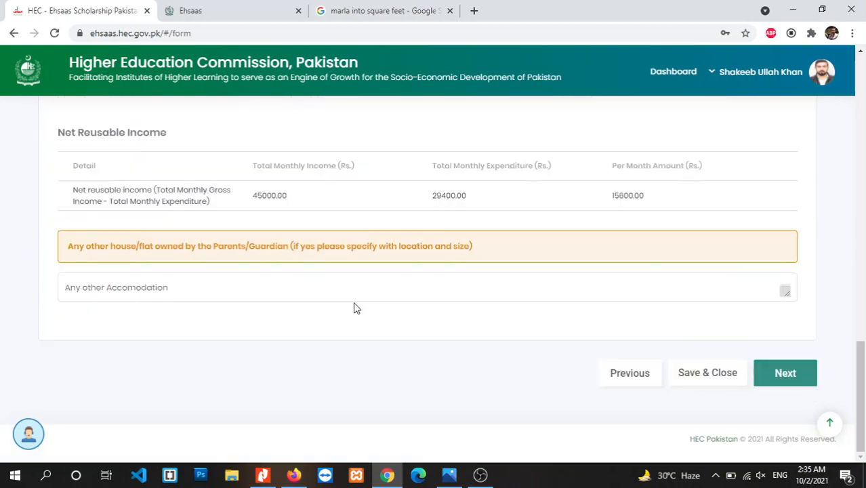
click(239, 294)
click(795, 377)
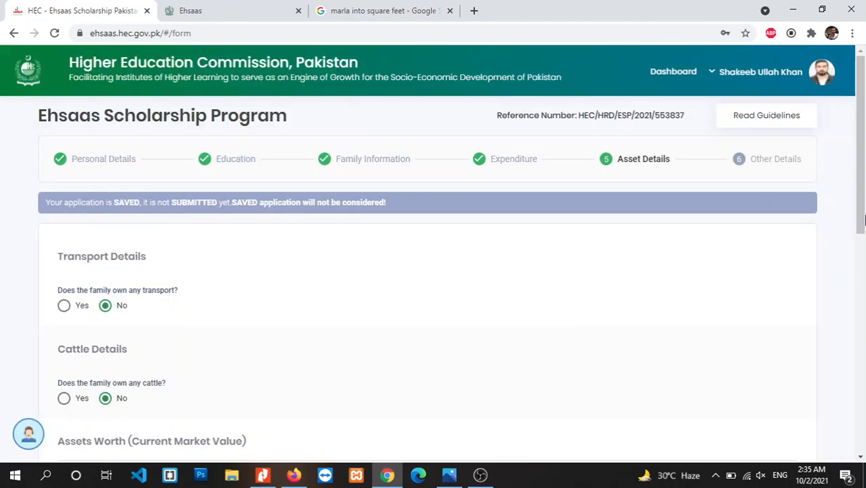
scroll(863, 197, down, 1)
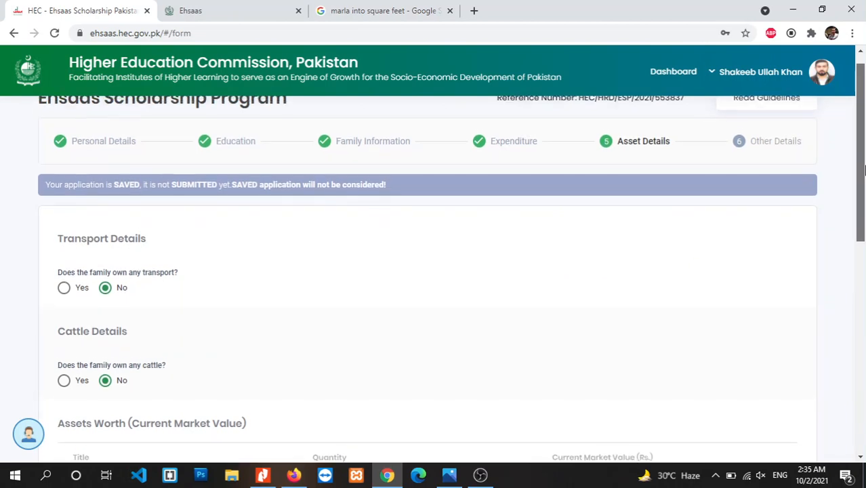
scroll(864, 169, down, 1)
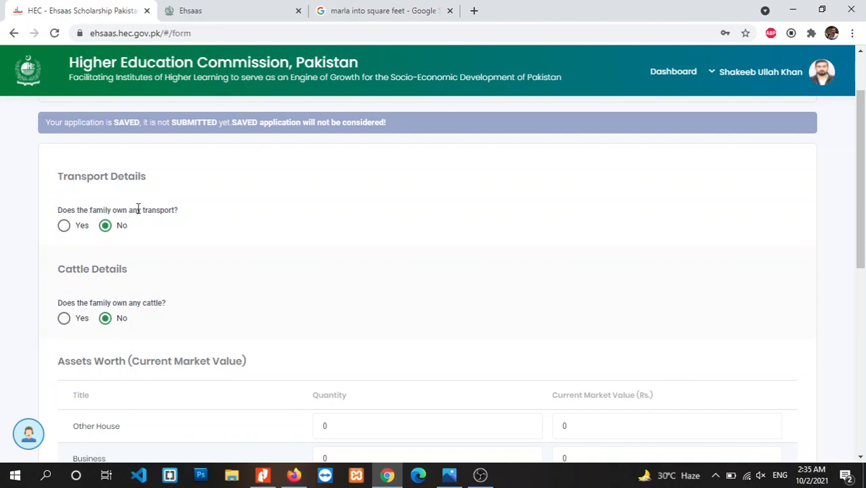
click(63, 226)
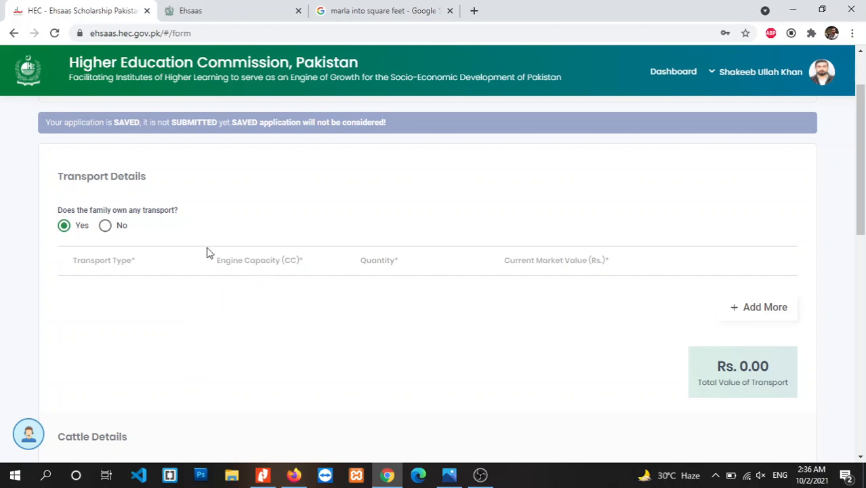
click(105, 226)
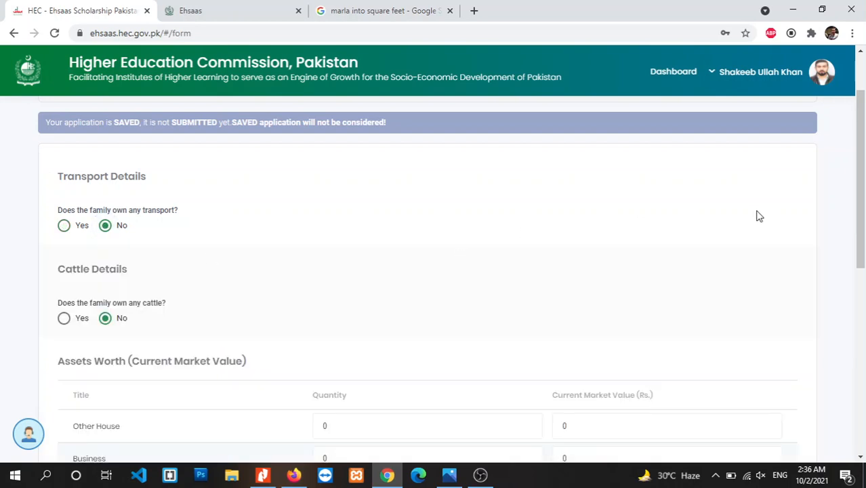
scroll(756, 215, down, 1)
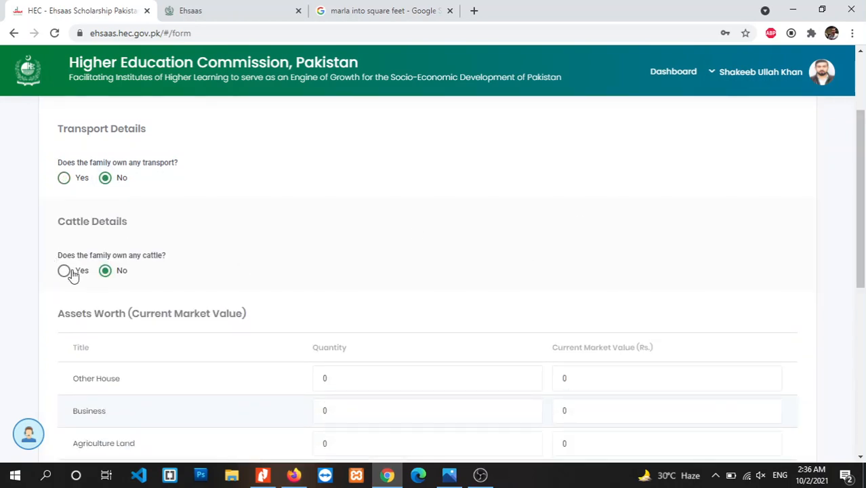
click(65, 271)
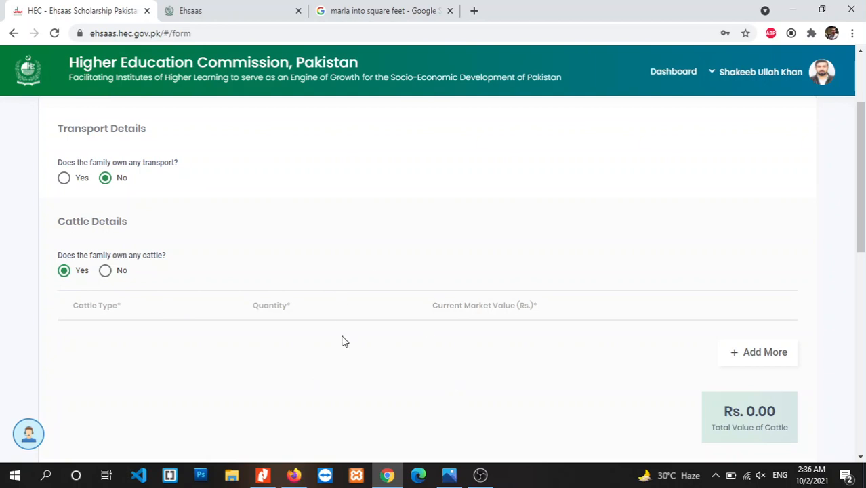
click(105, 271)
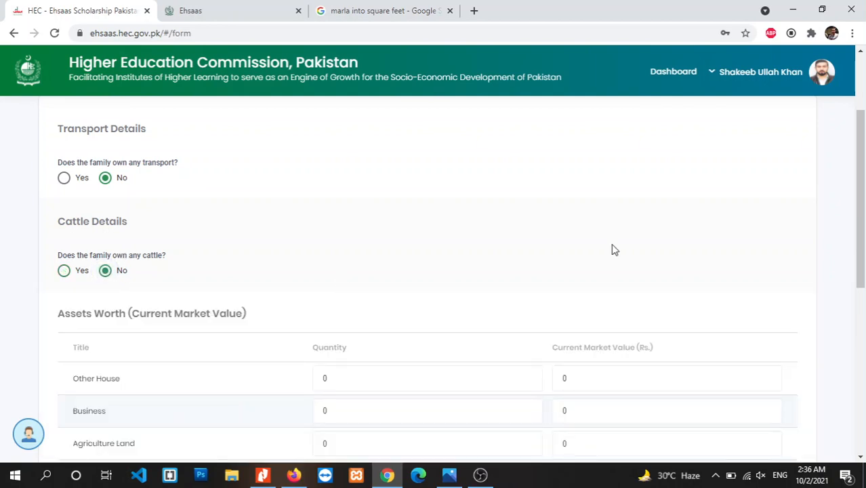
scroll(613, 249, down, 3)
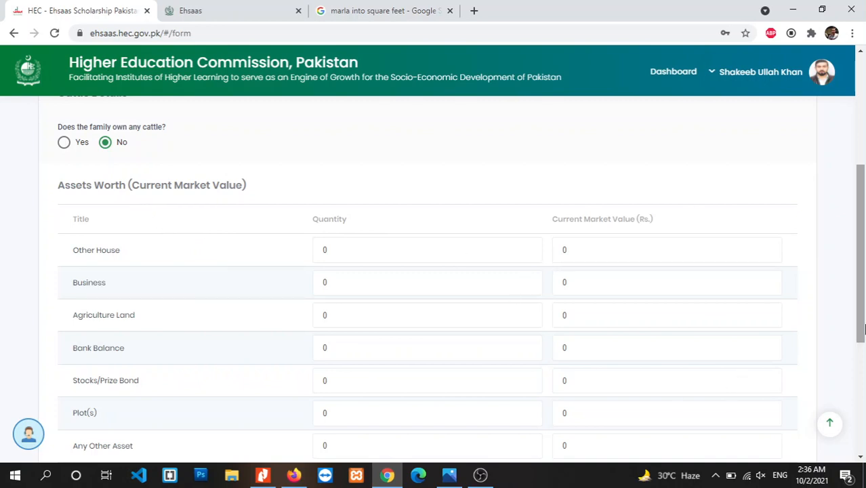
drag(863, 326, 864, 353)
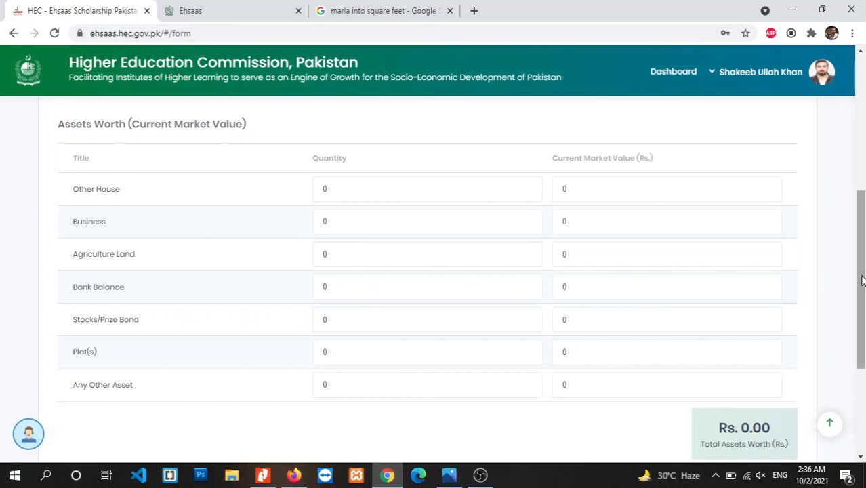
drag(863, 282, 864, 366)
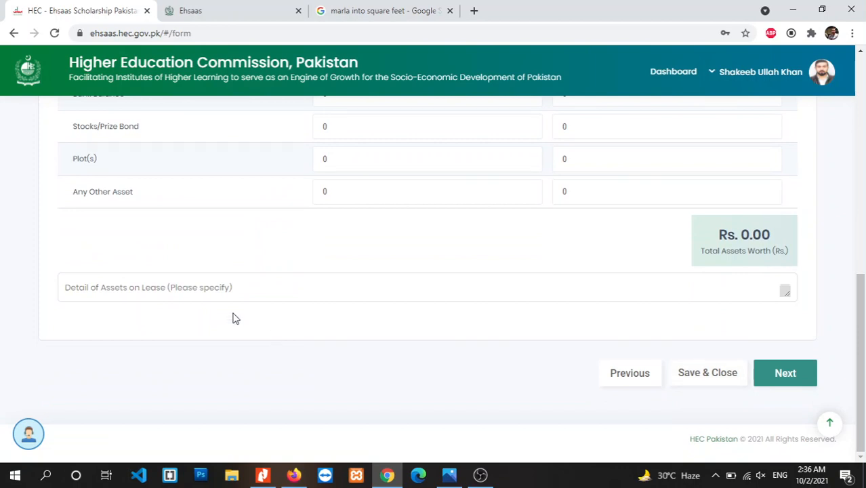
click(154, 292)
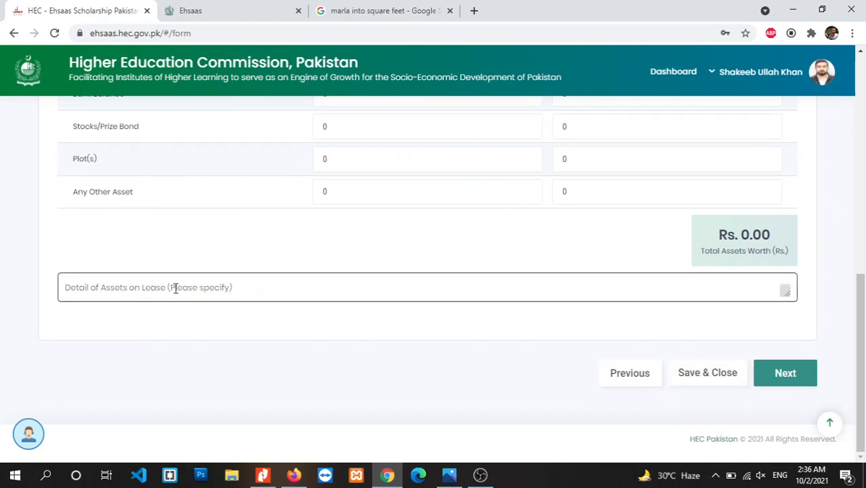
click(240, 329)
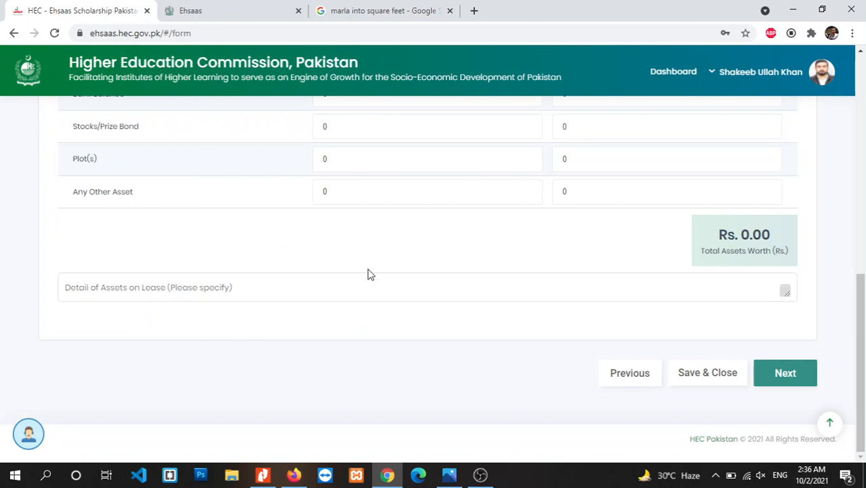
On Other Details, enter 'By Fahher' (By Father) as how admission charges were paid.
click(798, 384)
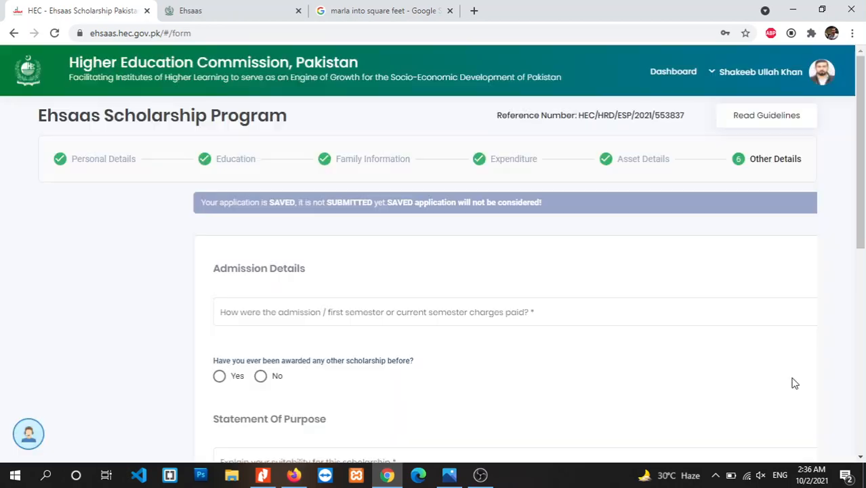
scroll(864, 178, down, 2)
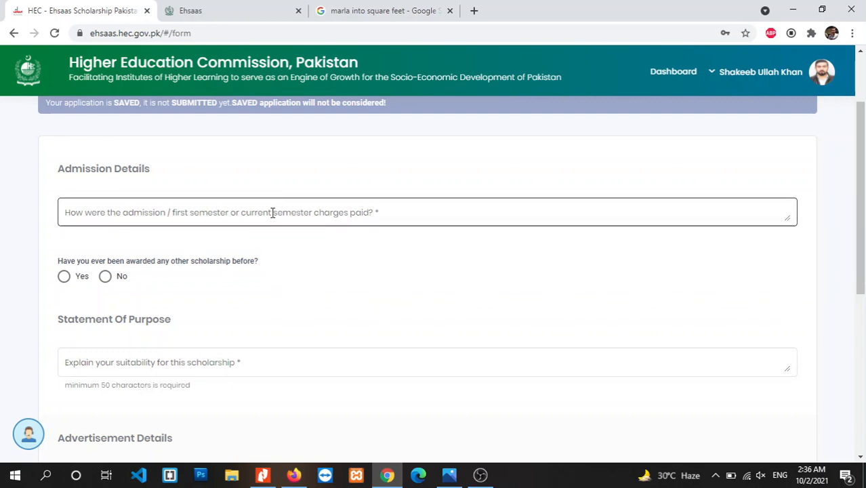
scroll(547, 268, down, 1)
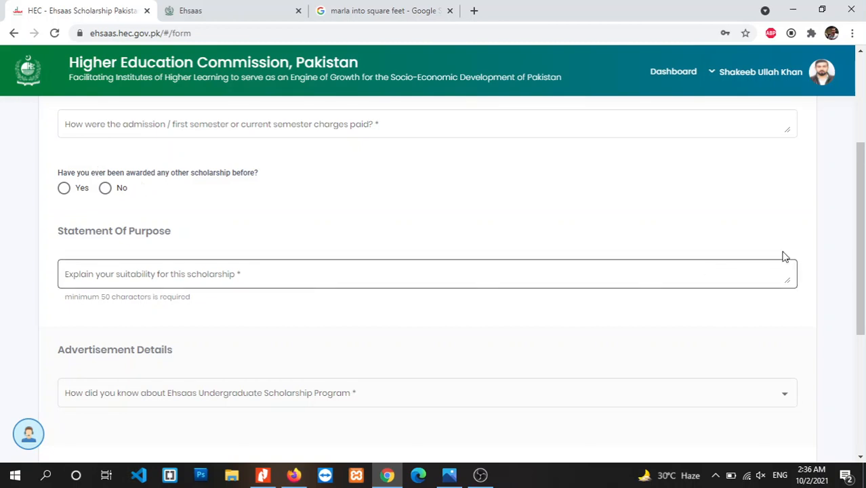
scroll(863, 230, up, 1)
click(408, 221)
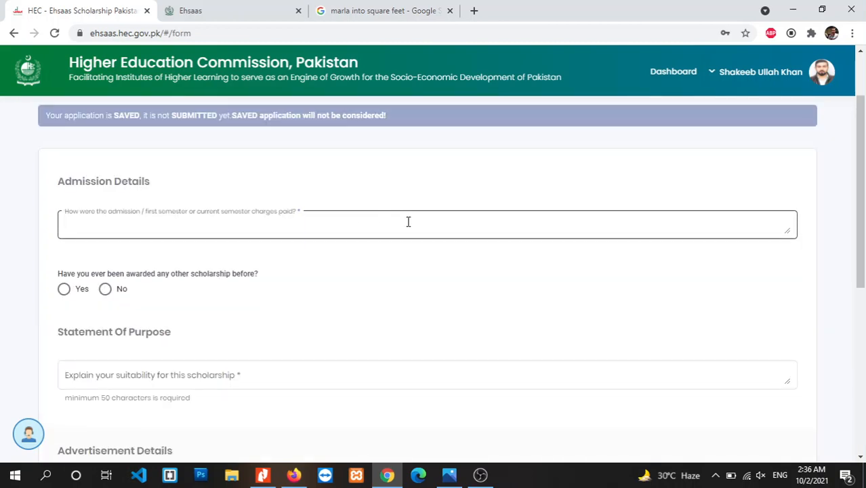
text(Fatho)
key(BackSpace)
key(BackSpace)
key(BackSpace)
key(BackSpace)
key(BackSpace)
key(BackSpace)
text(By Fahher)
Answer No to any previously awarded scholarship and begin the Statement of Purpose.
scroll(859, 274, down, 1)
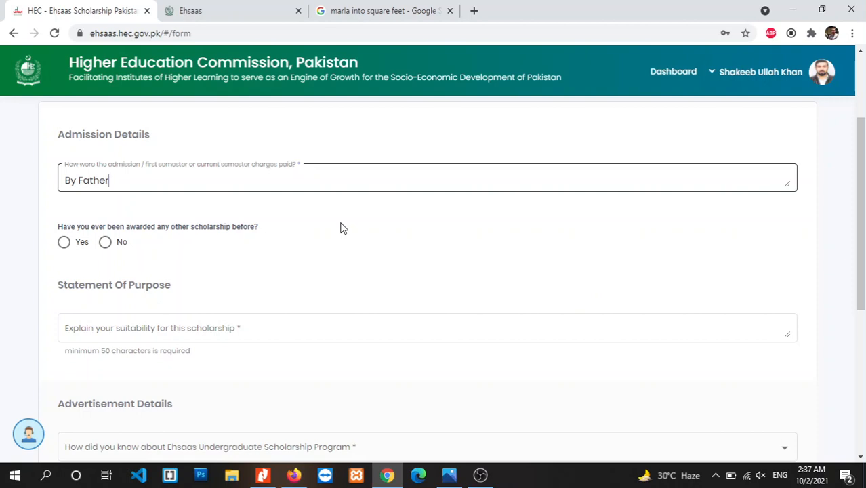
scroll(807, 253, down, 1)
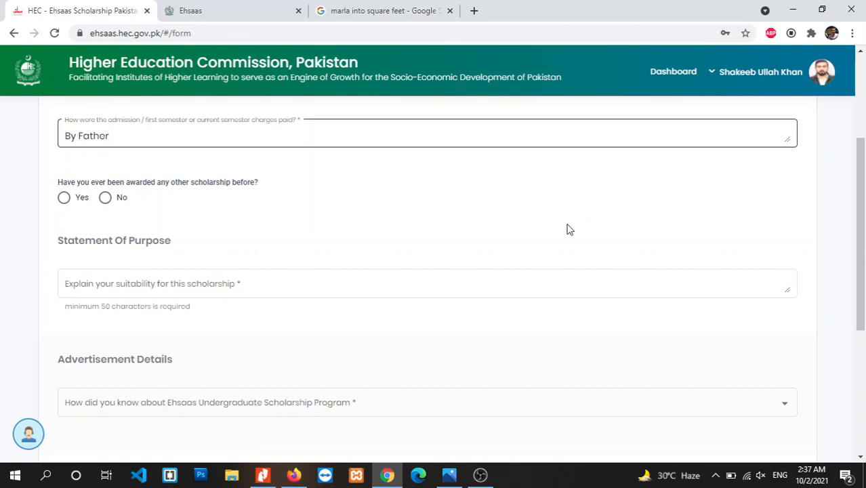
scroll(863, 226, down, 1)
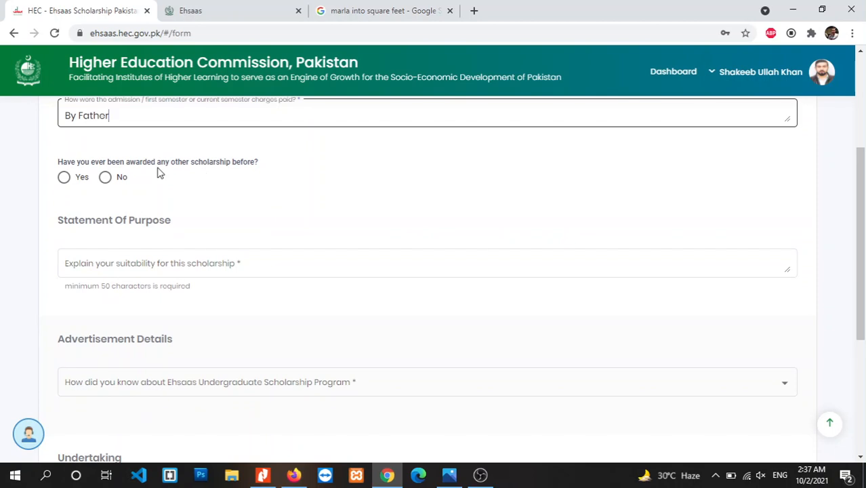
click(105, 177)
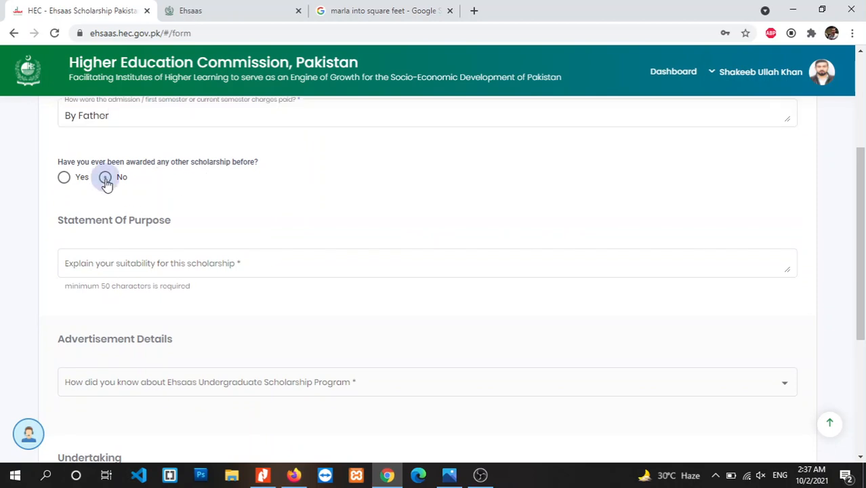
scroll(618, 326, down, 1)
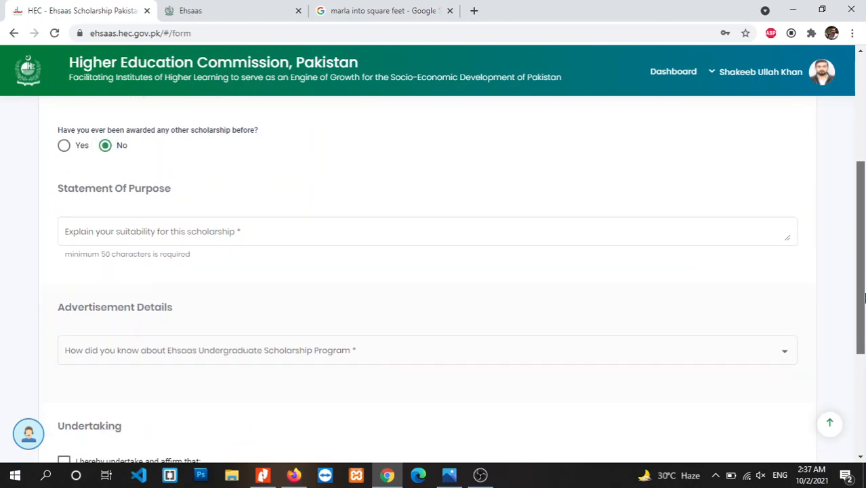
click(223, 198)
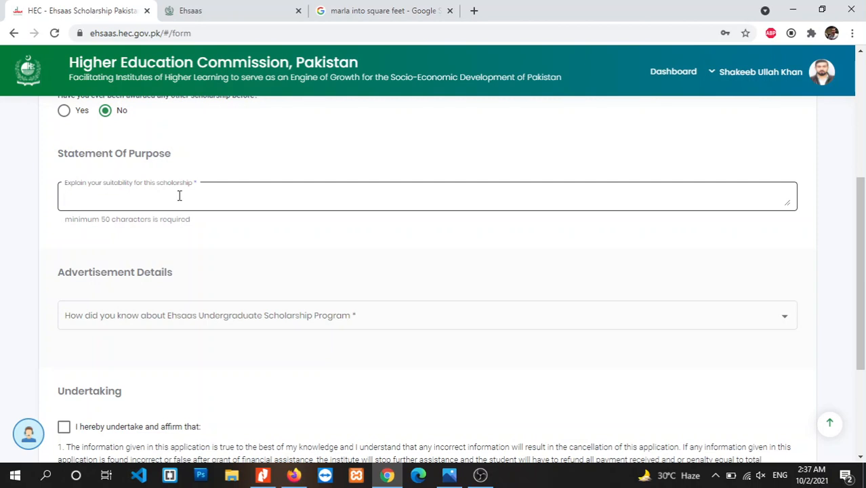
Paste the Lorem Ipsum passage into Statement of Purpose and drag the box taller to show it all.
scroll(179, 196, down, 1)
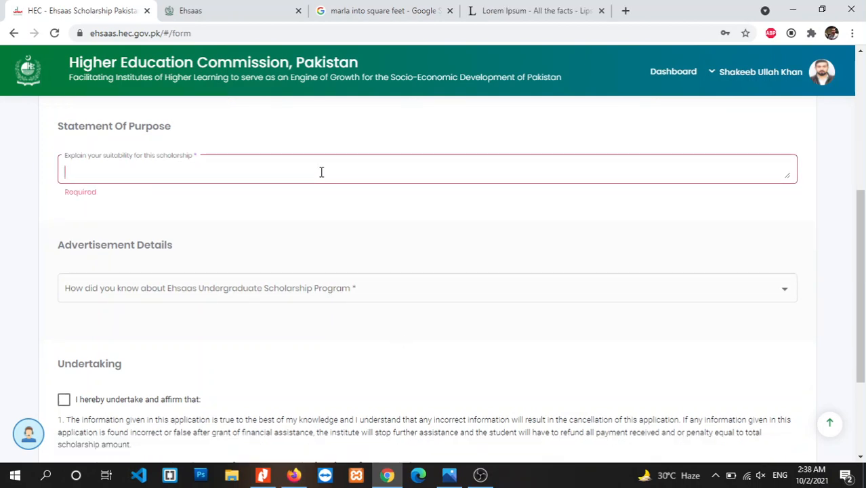
key(ctrl+v)
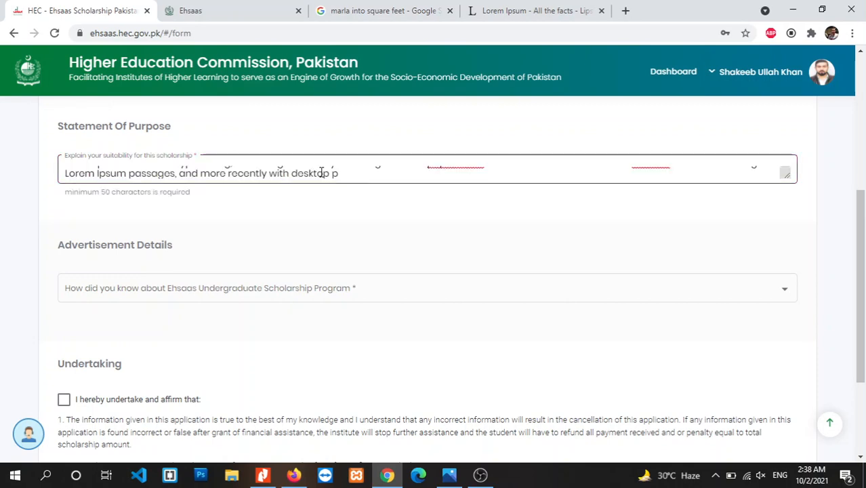
click(393, 205)
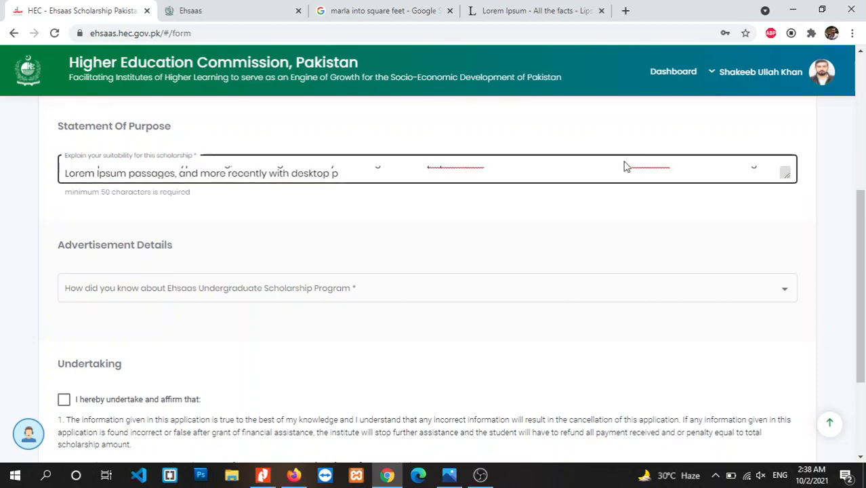
triple_click(795, 201)
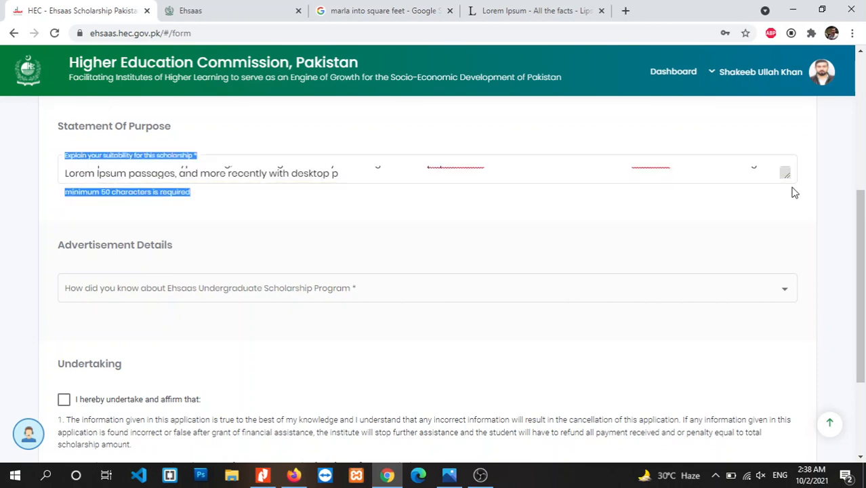
drag(785, 173, 810, 249)
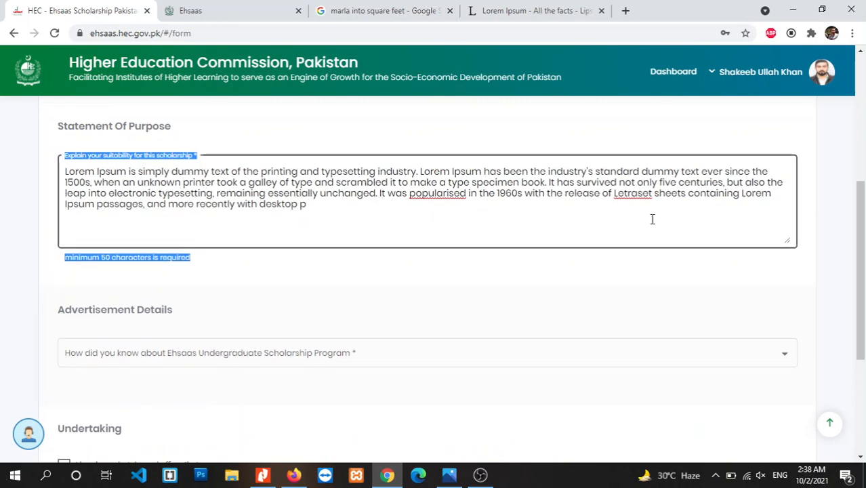
mouse_move(864, 254)
mouse_down()
mouse_move(864, 283)
mouse_move(863, 261)
mouse_up()
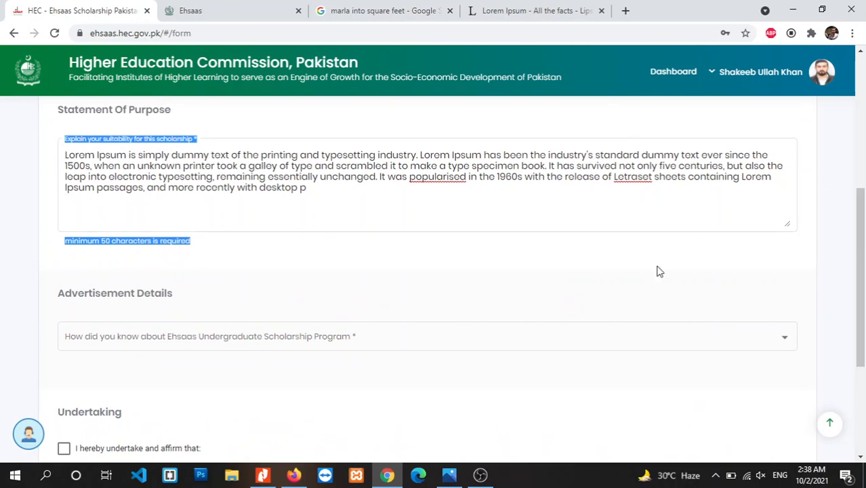
click(573, 220)
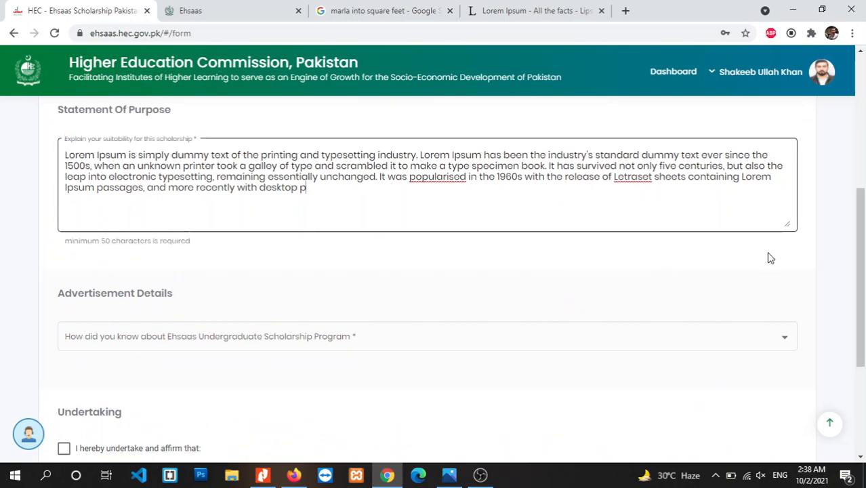
scroll(657, 193, down, 1)
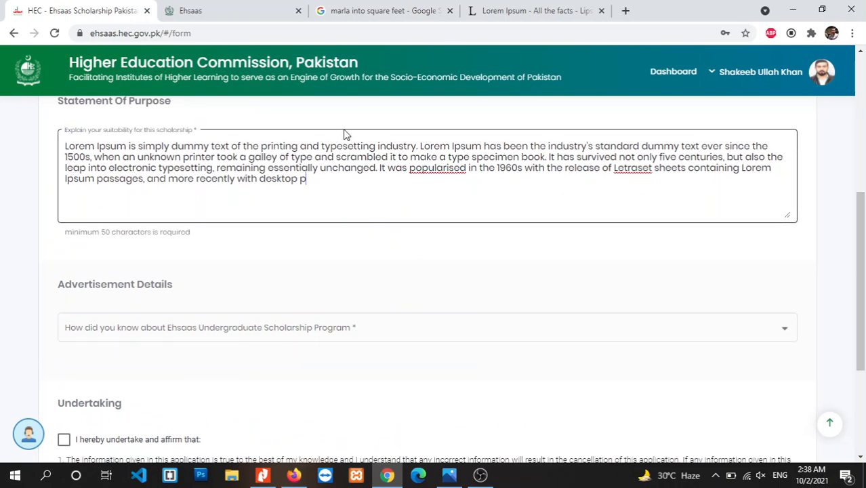
drag(864, 279, 609, 303)
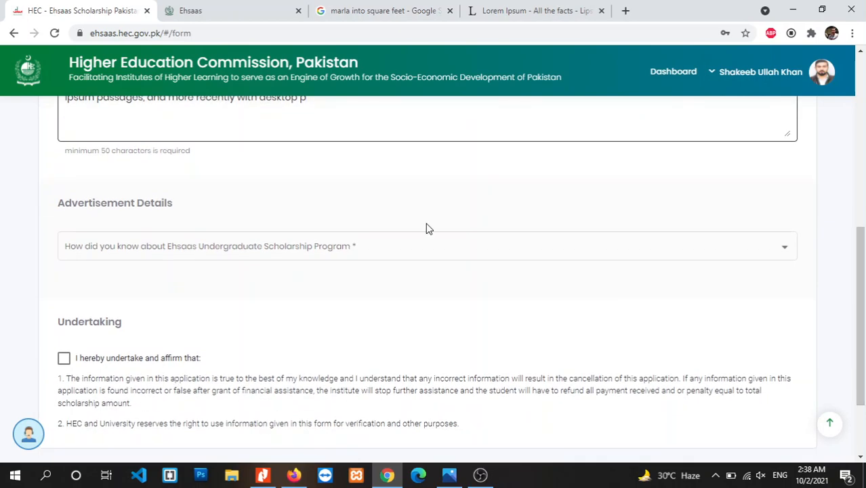
Choose Other as the advertisement source and specify it as 'YouTub'.
click(464, 248)
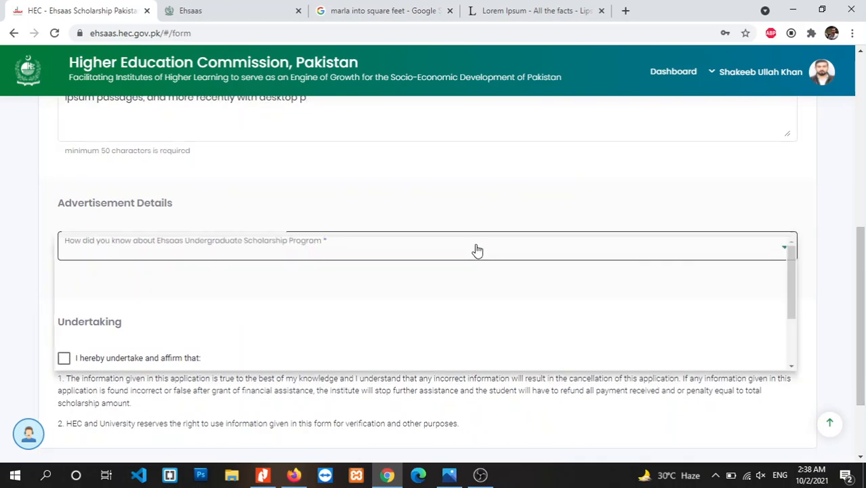
drag(860, 274, 617, 293)
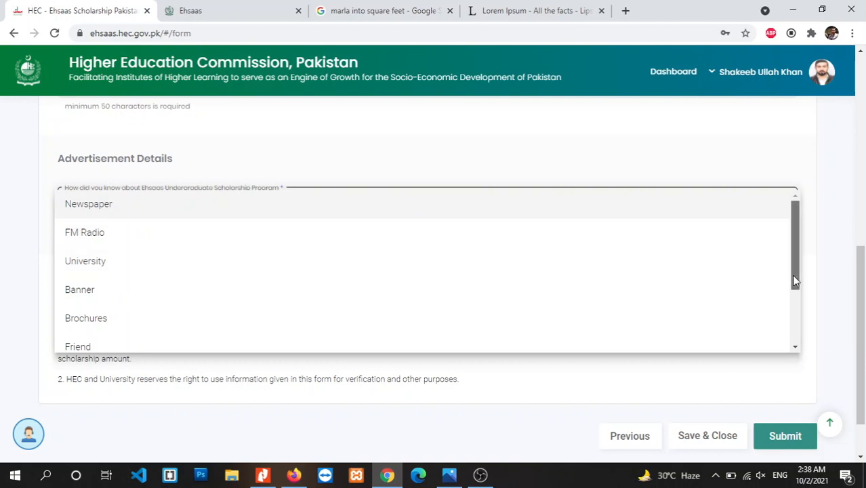
drag(795, 281, 793, 322)
click(523, 352)
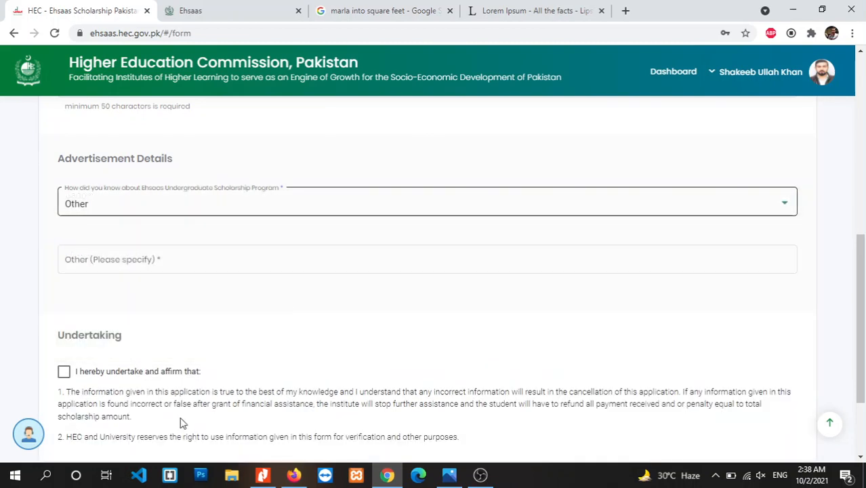
click(173, 267)
text(Y)
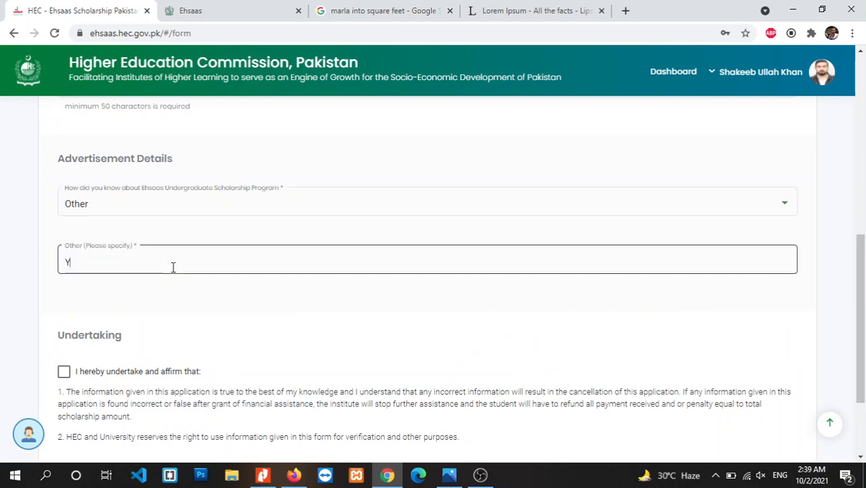
text(ouTube)
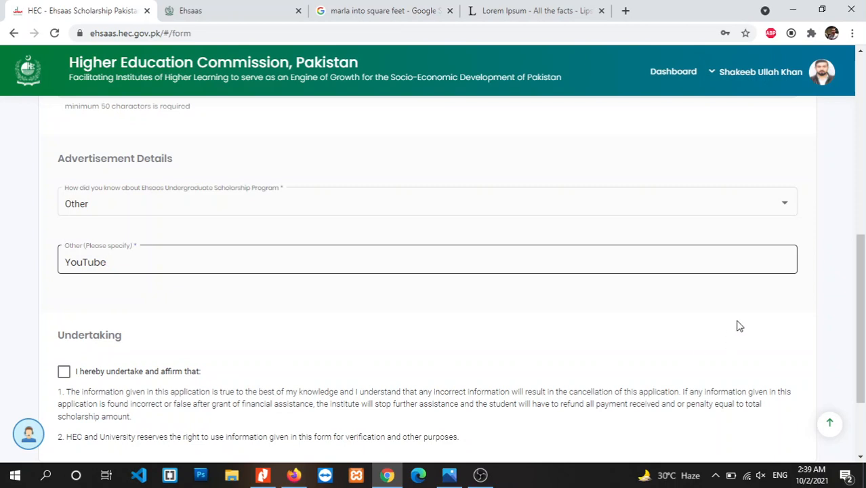
Tick the undertaking checkbox and submit the application form.
scroll(806, 293, down, 1)
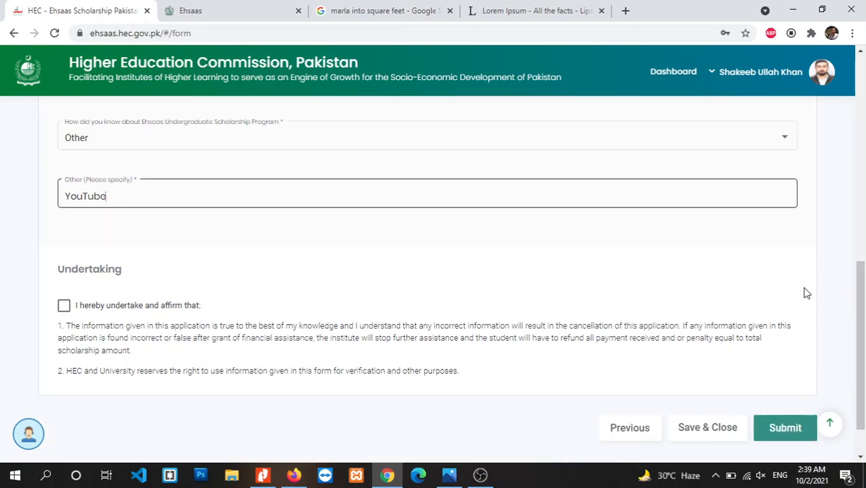
click(68, 306)
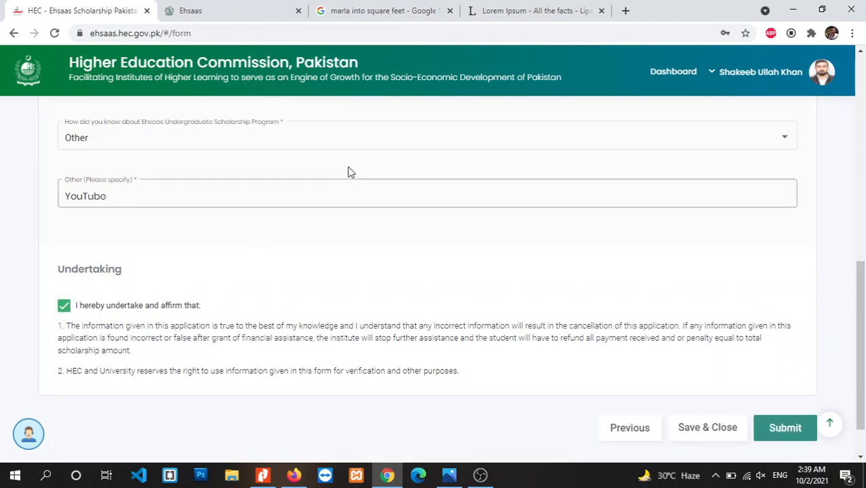
click(783, 427)
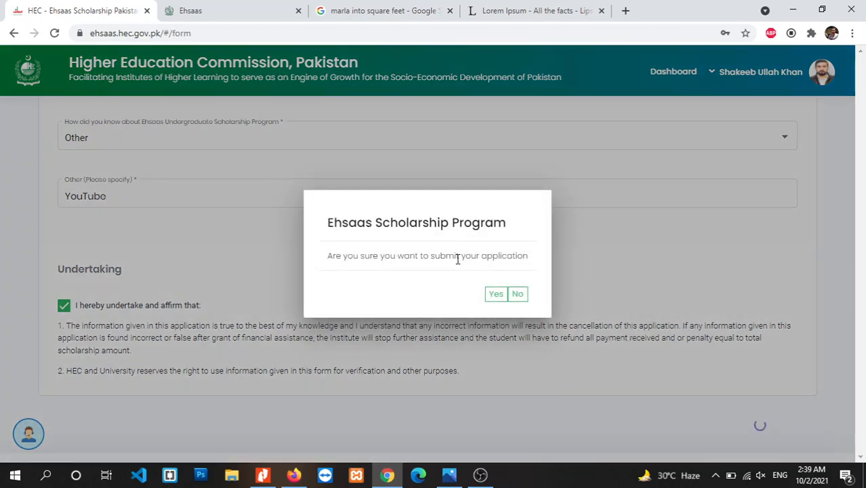
Confirm submission, dismiss the success message, then download and open ESP - Application Form.pdf.
click(494, 294)
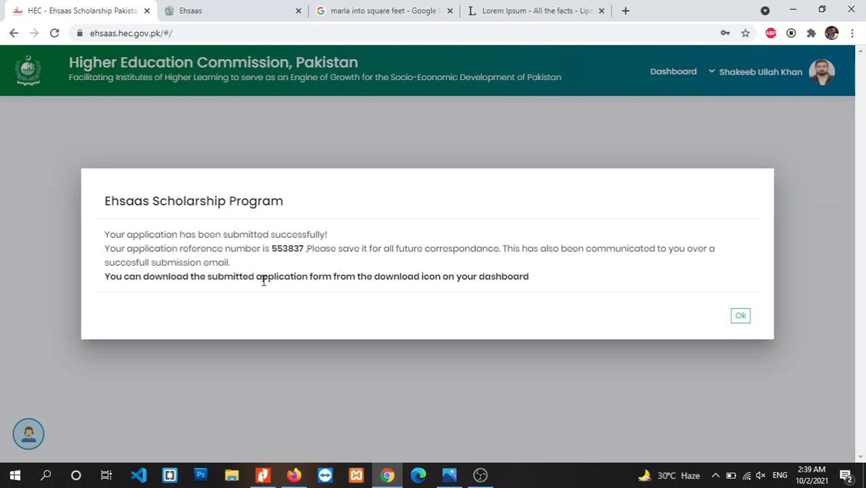
double_click(287, 248)
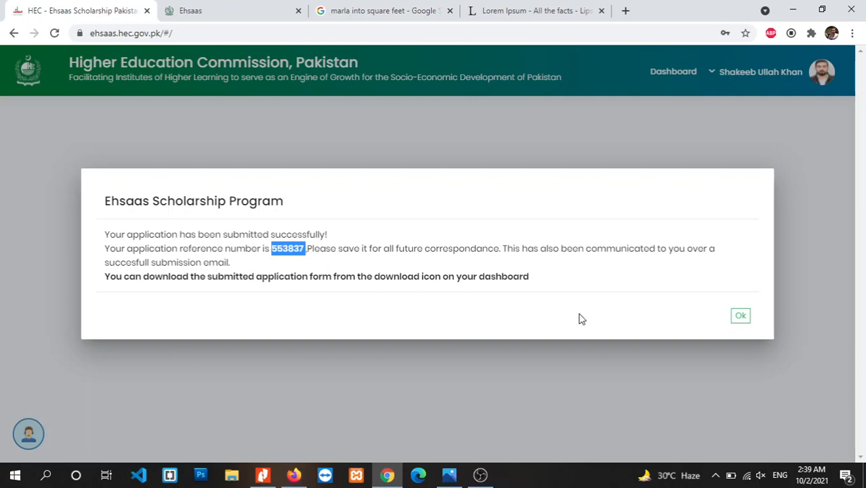
click(740, 316)
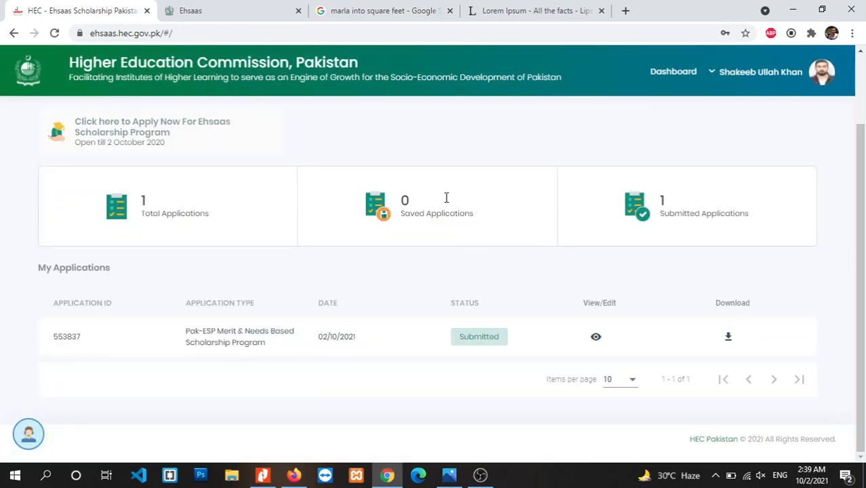
click(728, 339)
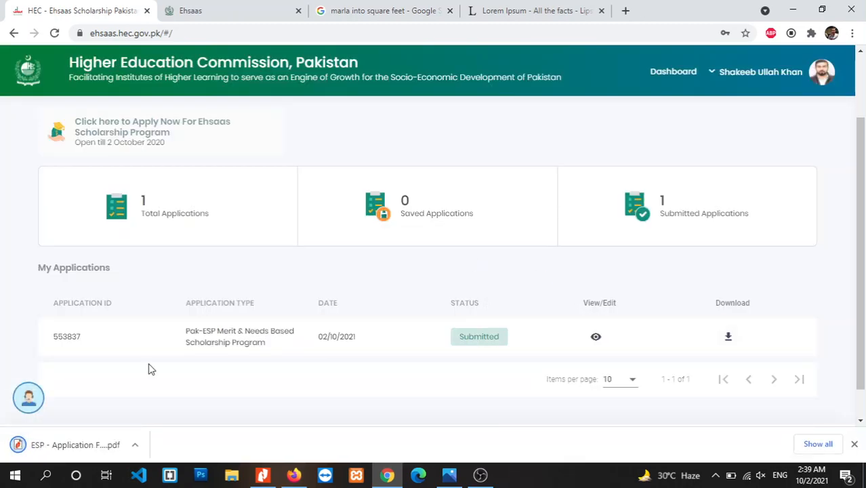
click(76, 444)
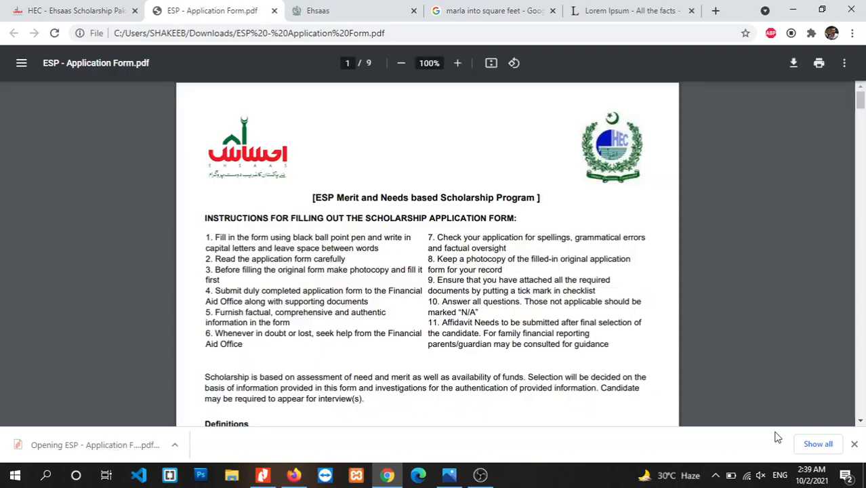
Close the download bar and scroll through the application PDF to its last page, 9 of 9.
click(854, 444)
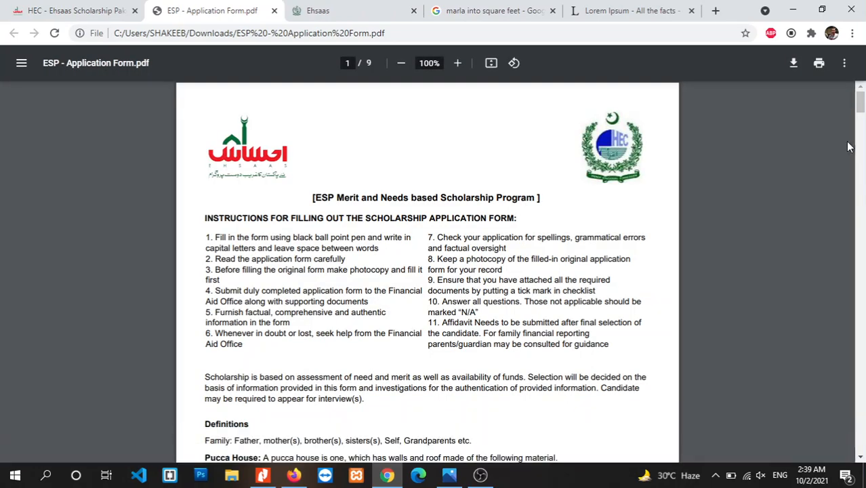
drag(861, 91, 860, 118)
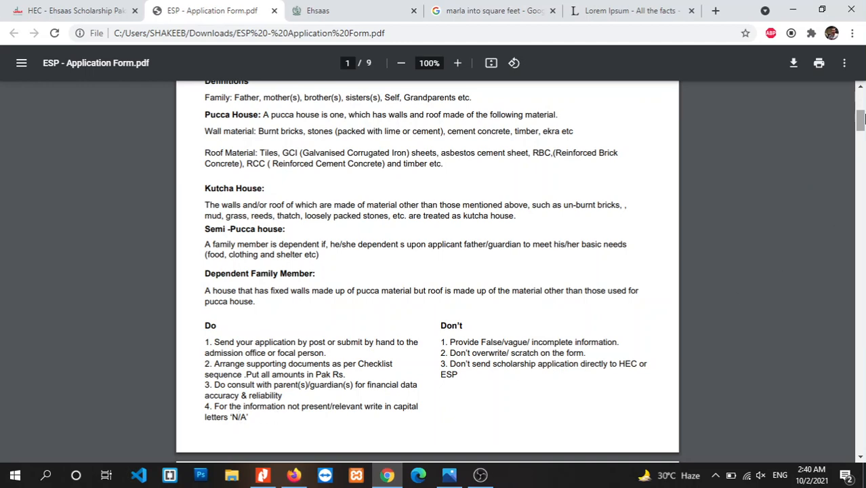
drag(862, 118, 862, 420)
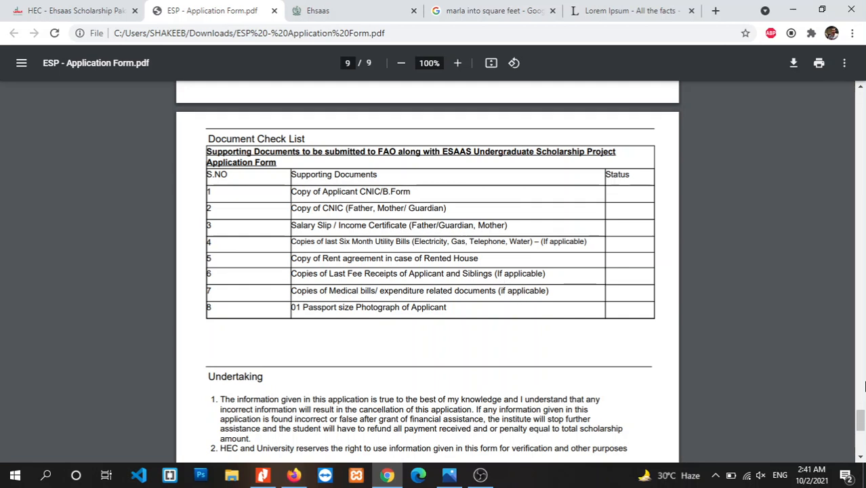
scroll(672, 340, down, 1)
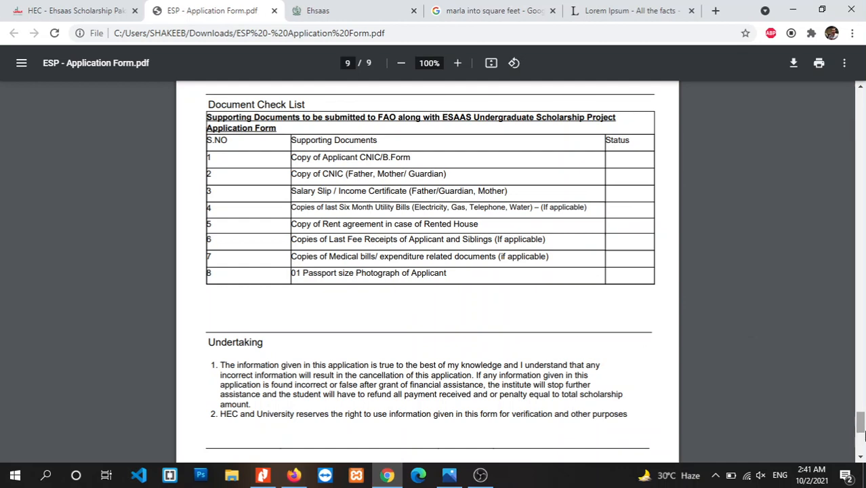
scroll(861, 437, down, 4)
scroll(860, 437, down, 2)
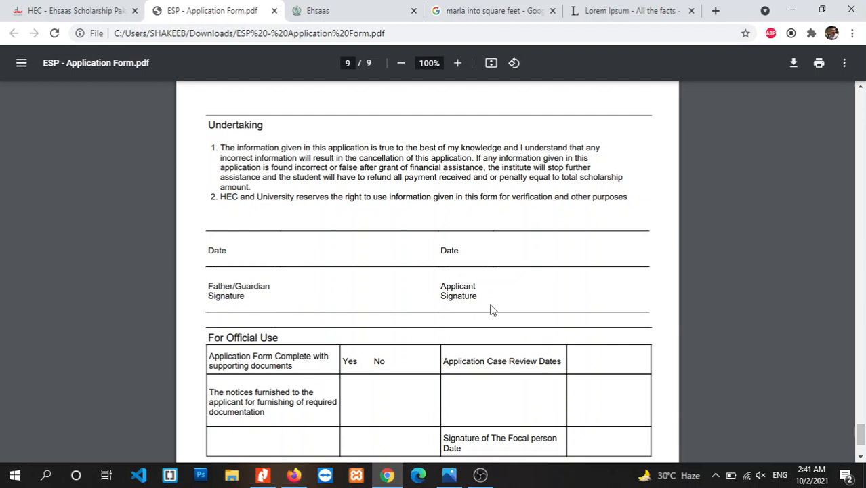
scroll(862, 439, down, 1)
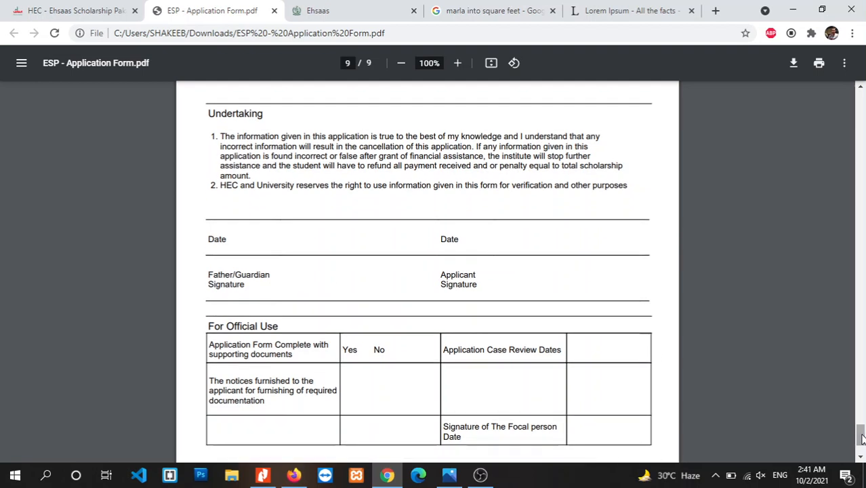